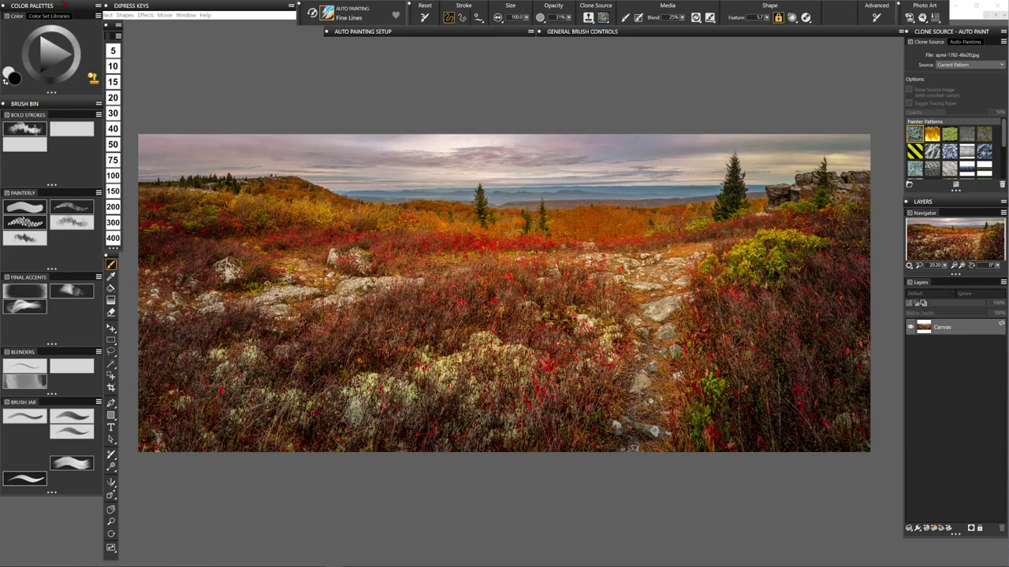
# - Collapse the Color Palettes drawer and look over the file commands for cloning the landscape photo
pyautogui.click(65, 9)
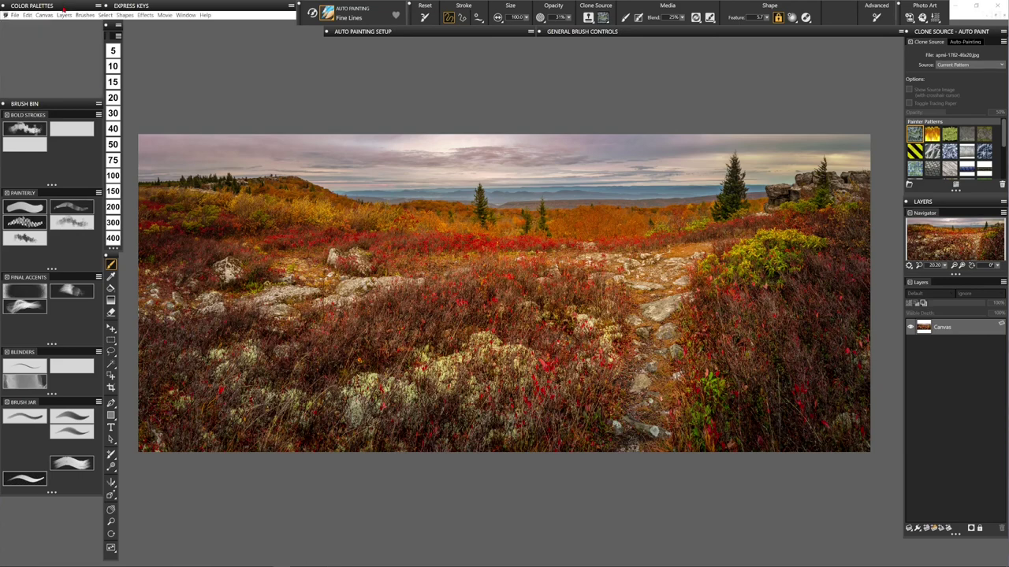
pyautogui.click(14, 15)
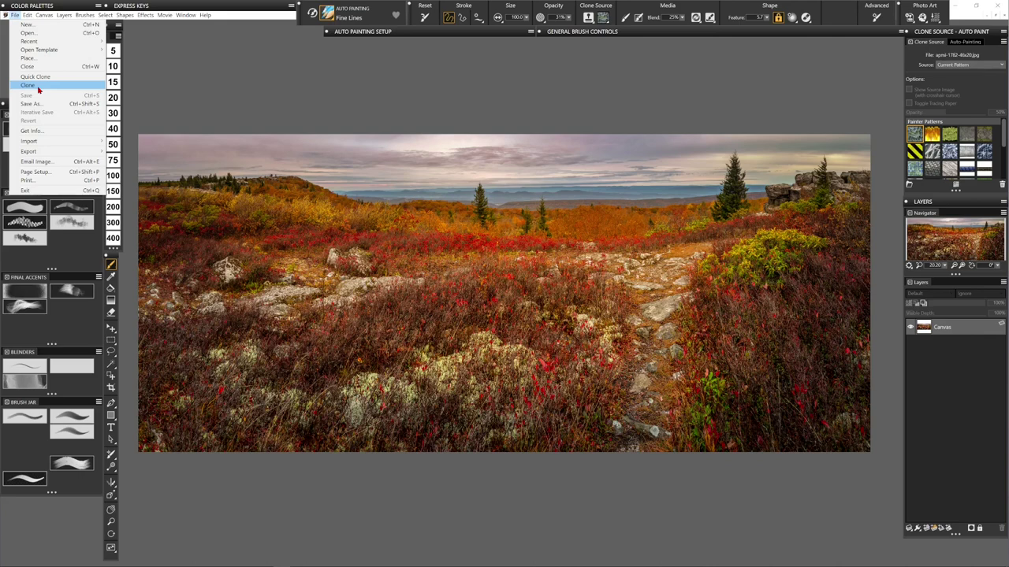
pyautogui.click(38, 85)
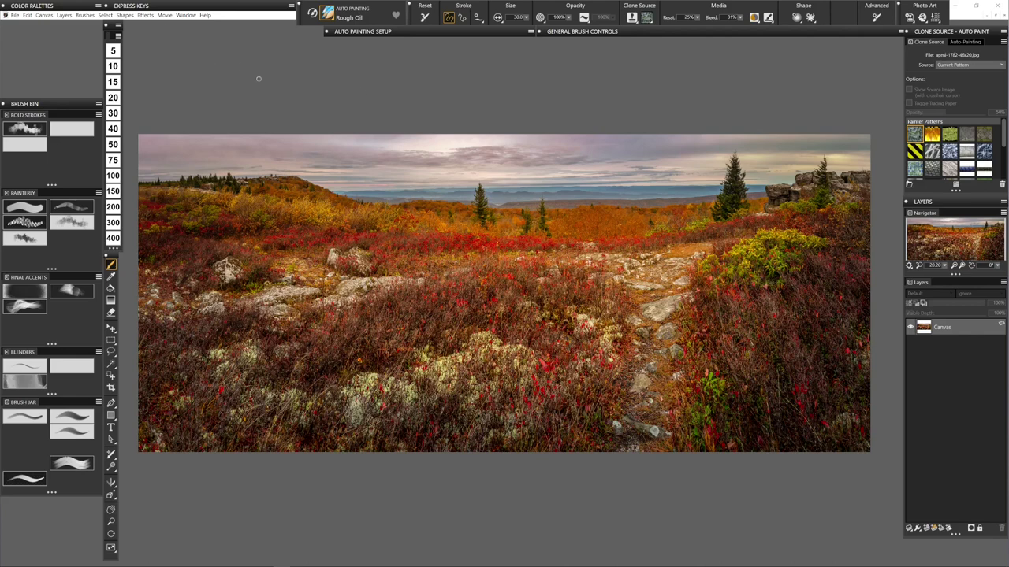
# - Look through the available brush control panels, including the Brush Shape and Brush Media groups
pyautogui.click(187, 16)
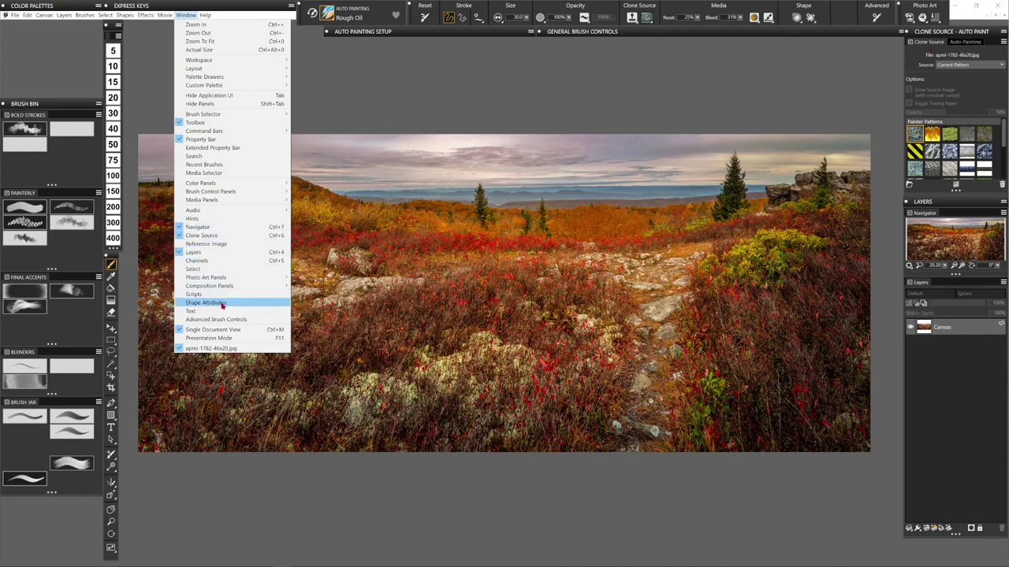
pyautogui.moveTo(210, 279)
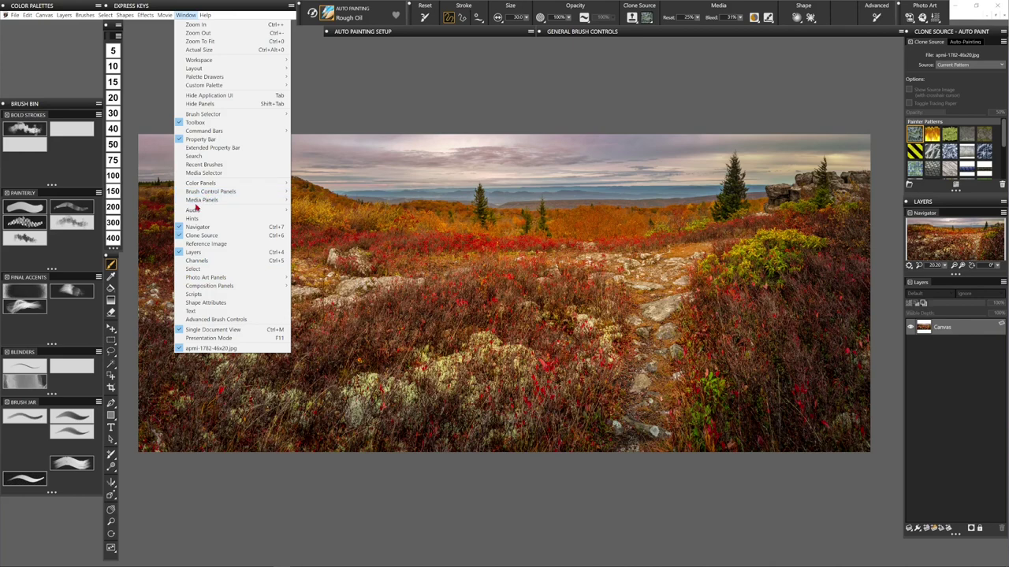
pyautogui.moveTo(203, 201)
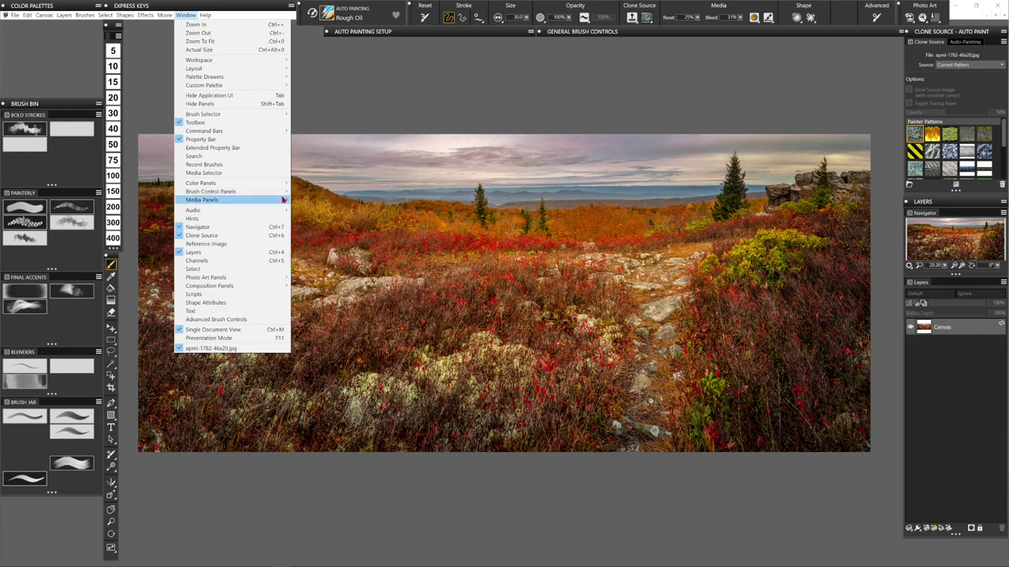
pyautogui.moveTo(282, 193)
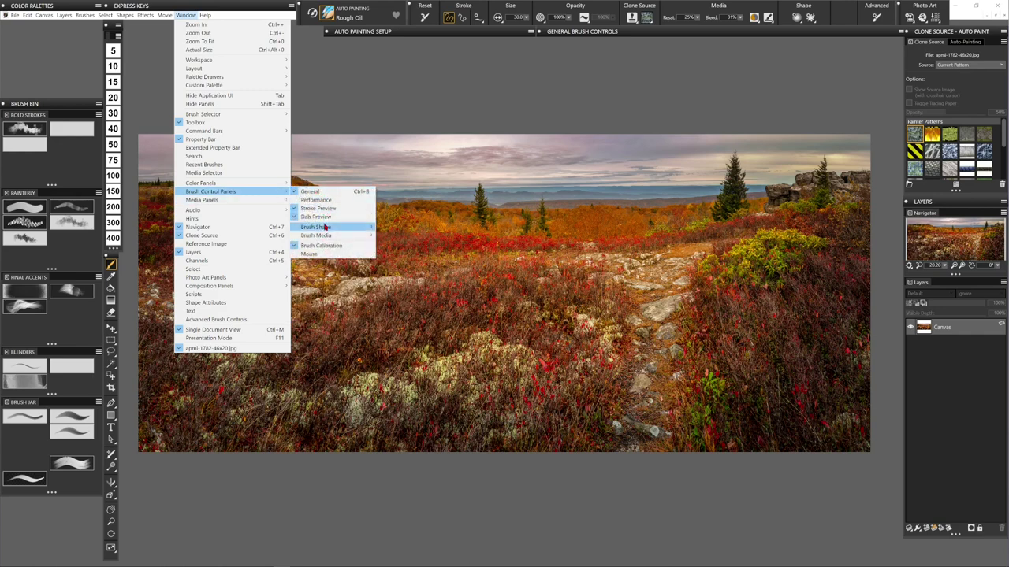
pyautogui.moveTo(326, 227)
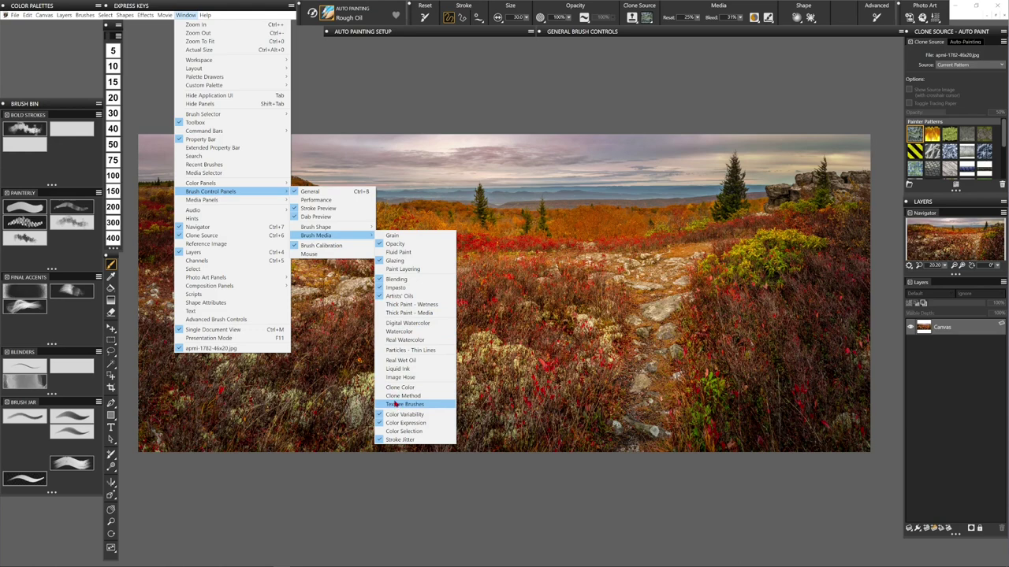
pyautogui.click(458, 103)
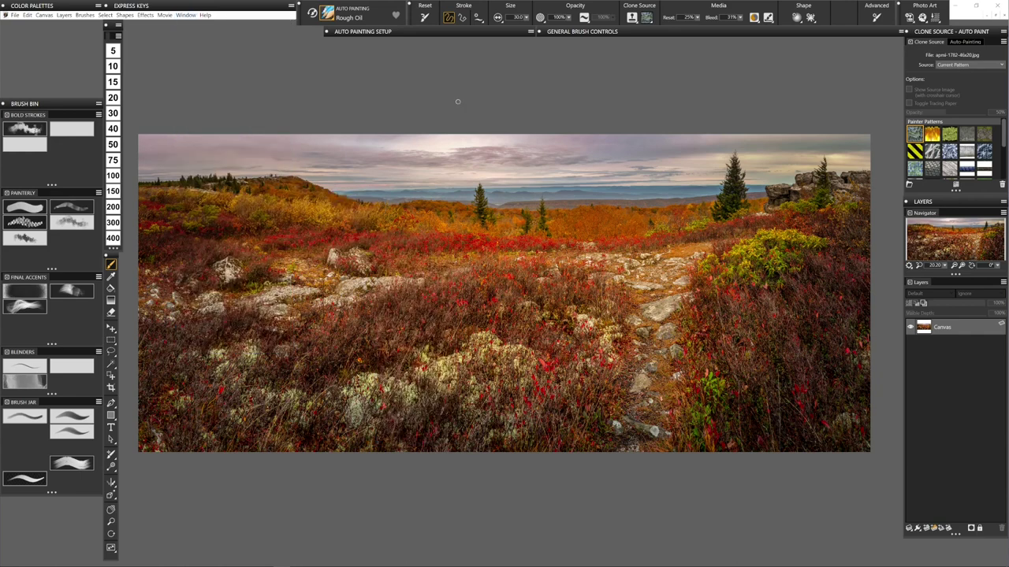
# - Expand the Auto Painting Setup and apply a 100% Smart Blur to the photo in the underpainting settings
pyautogui.click(388, 32)
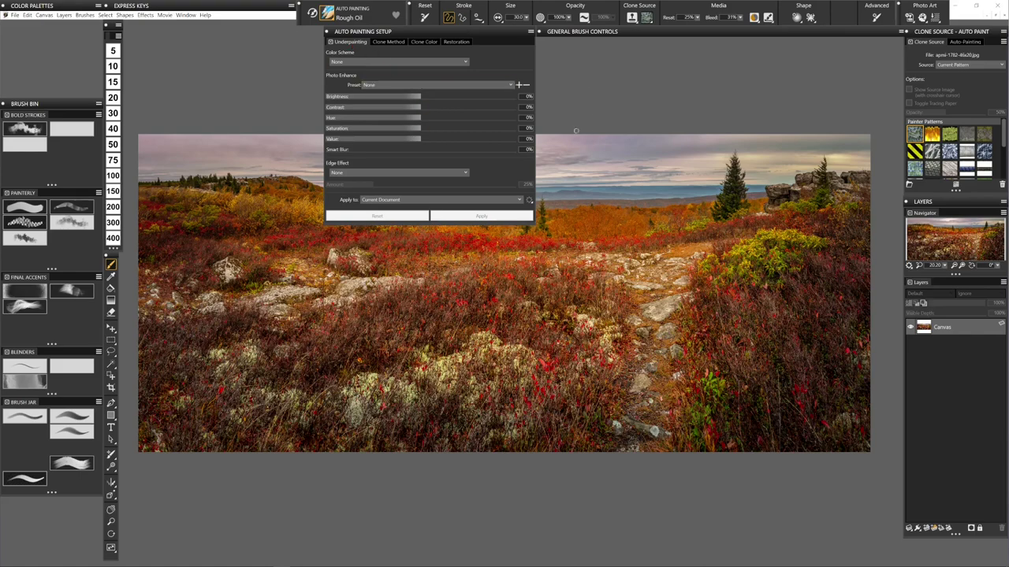
pyautogui.scroll(5, 578, 228)
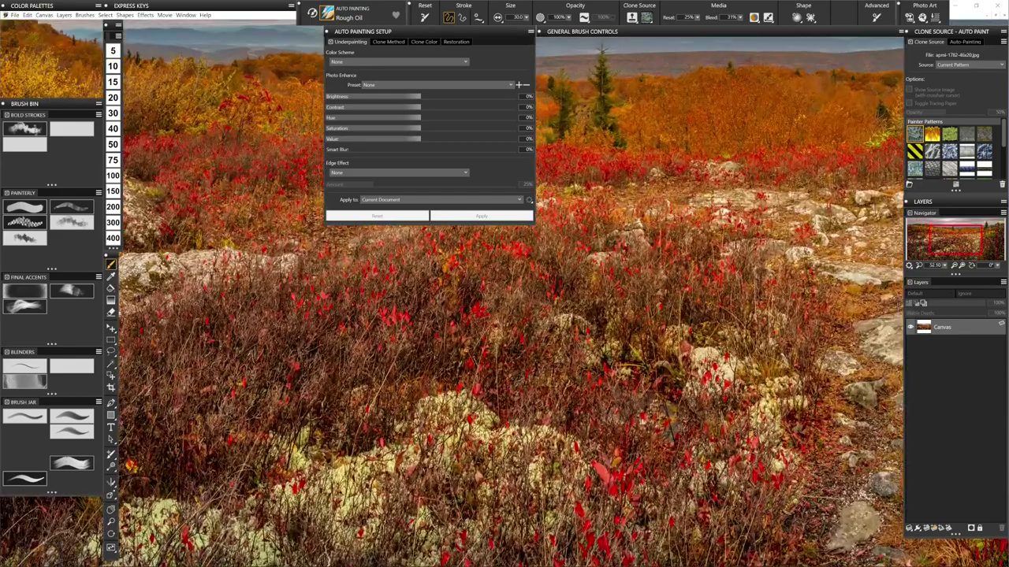
pyautogui.scroll(3, 336, 445)
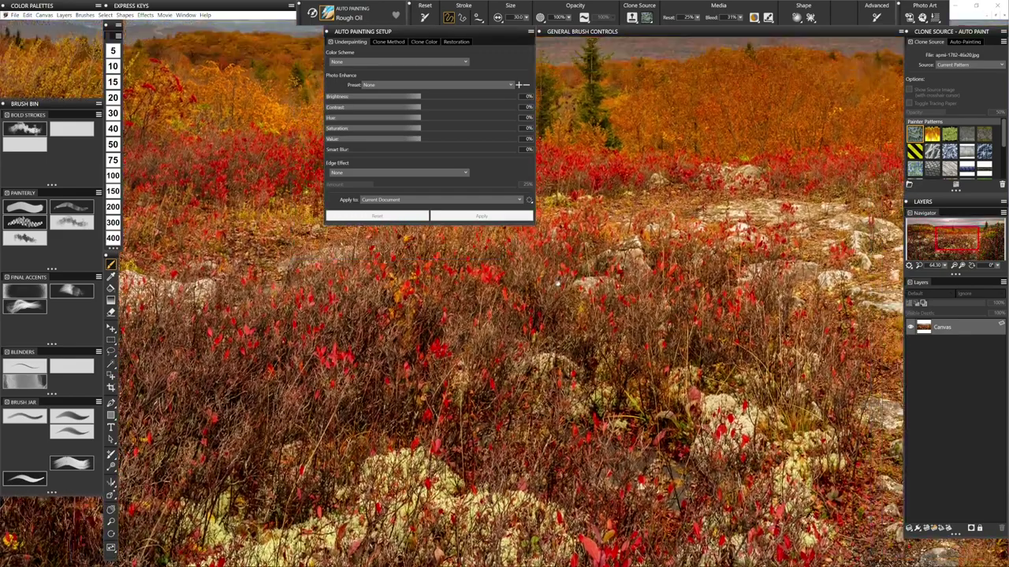
pyautogui.hscroll(5, 476, 416)
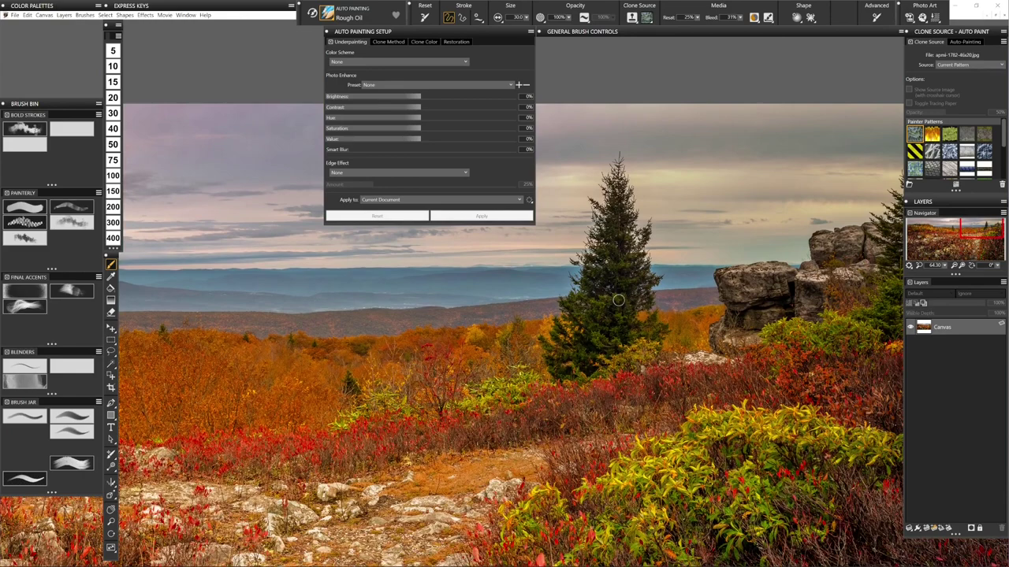
pyautogui.scroll(1, 618, 297)
pyautogui.scroll(1, 618, 296)
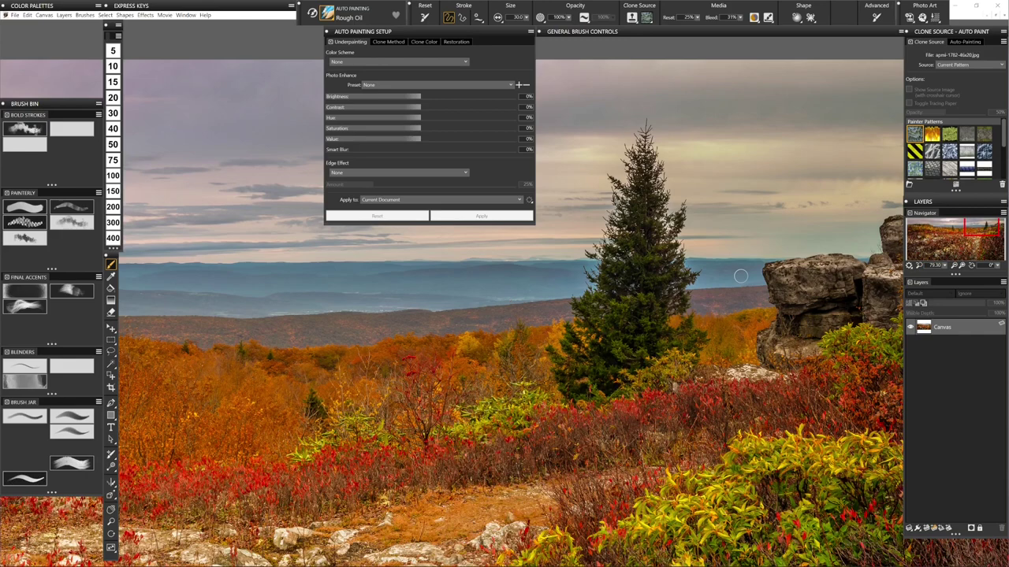
pyautogui.scroll(2, 740, 276)
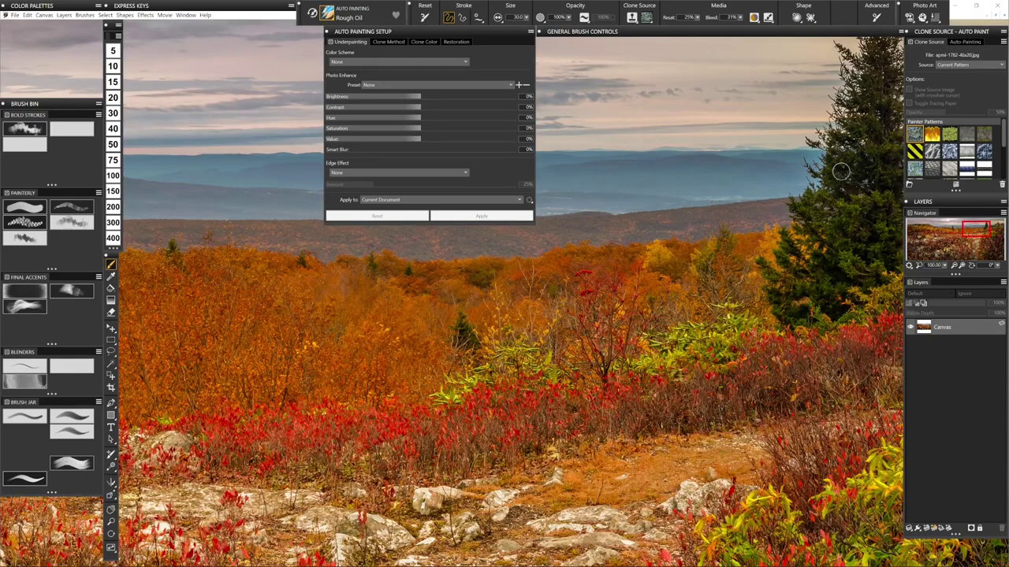
pyautogui.moveTo(848, 182); pyautogui.dragTo(646, 294)
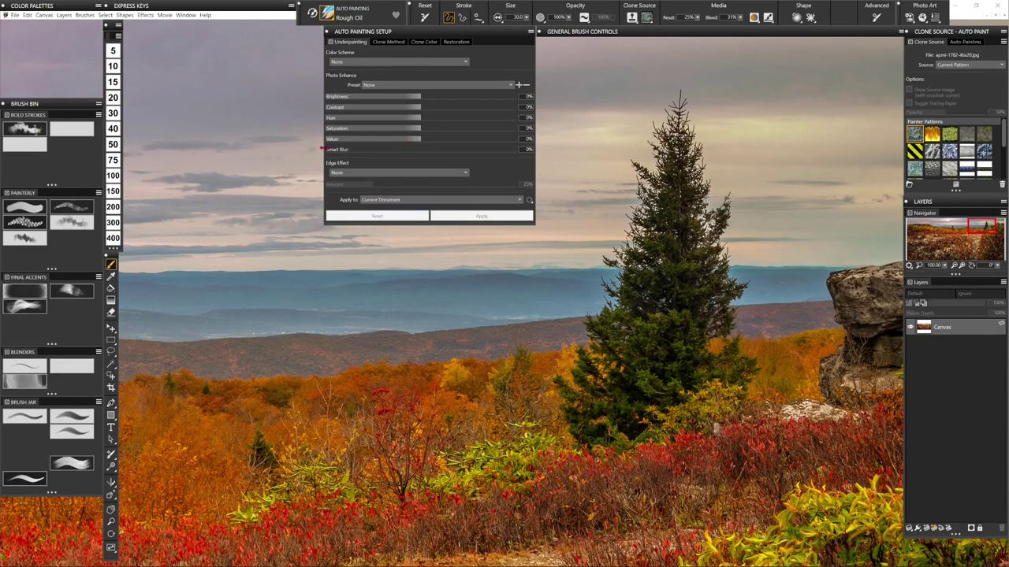
pyautogui.moveTo(329, 151); pyautogui.dragTo(540, 152)
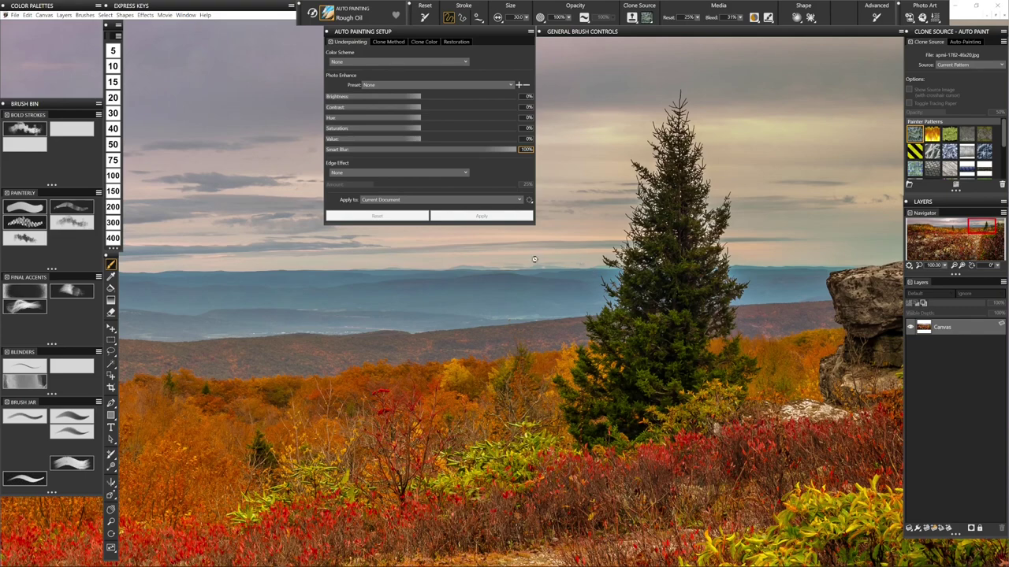
pyautogui.press('Return')
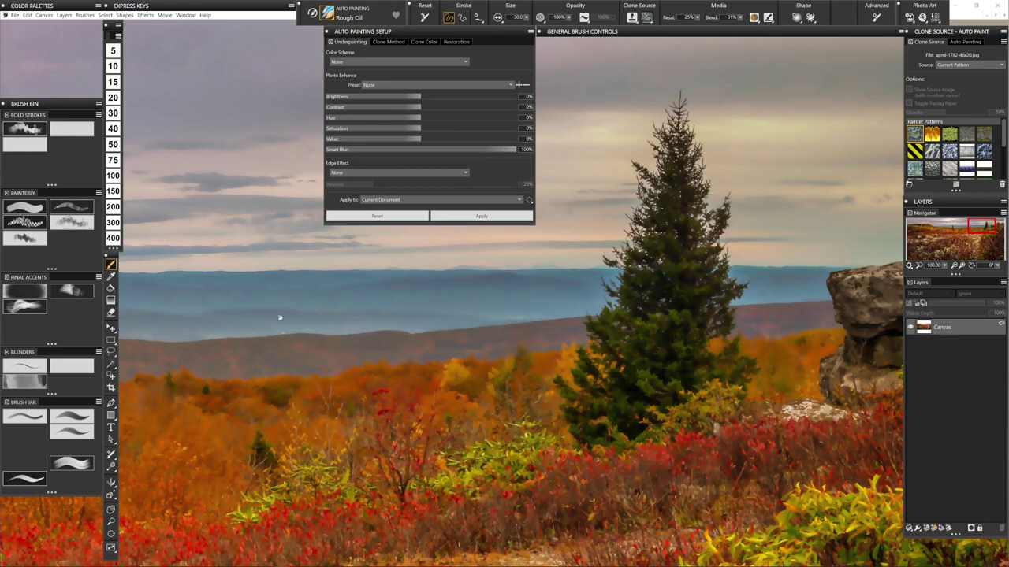
# - Check the blurred landscape, set Smart Blur back to 0% and reset the underpainting adjustments
pyautogui.hscroll(-1, 501, 309)
pyautogui.hscroll(-15, 501, 310)
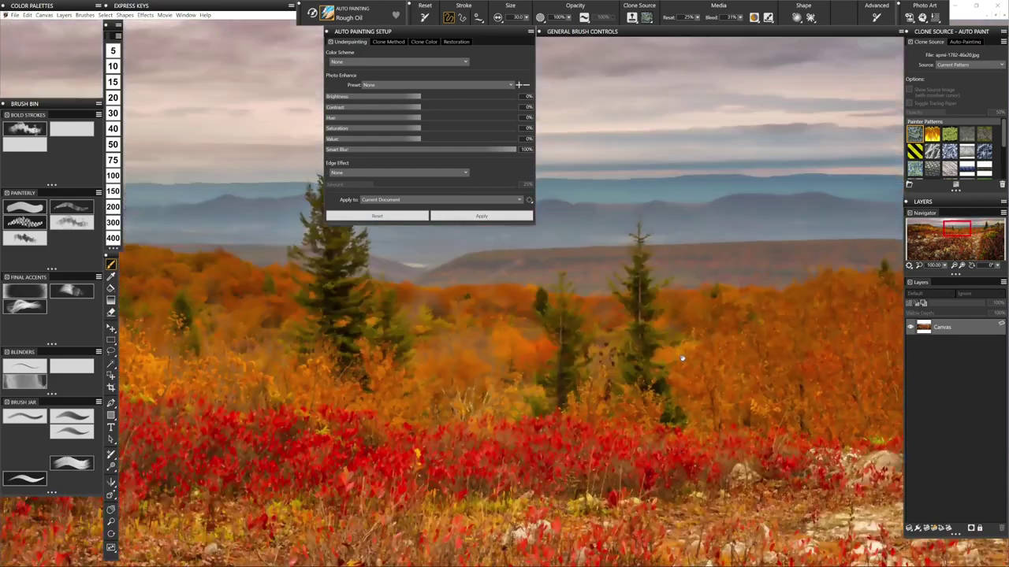
pyautogui.hscroll(-12, 396, 365)
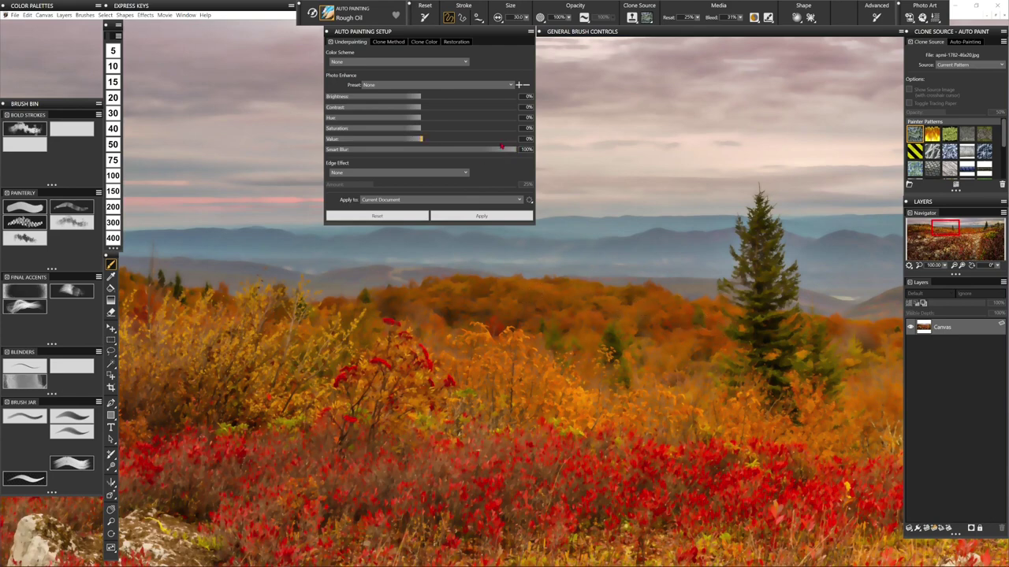
pyautogui.click(512, 150)
pyautogui.moveTo(513, 149); pyautogui.dragTo(251, 175)
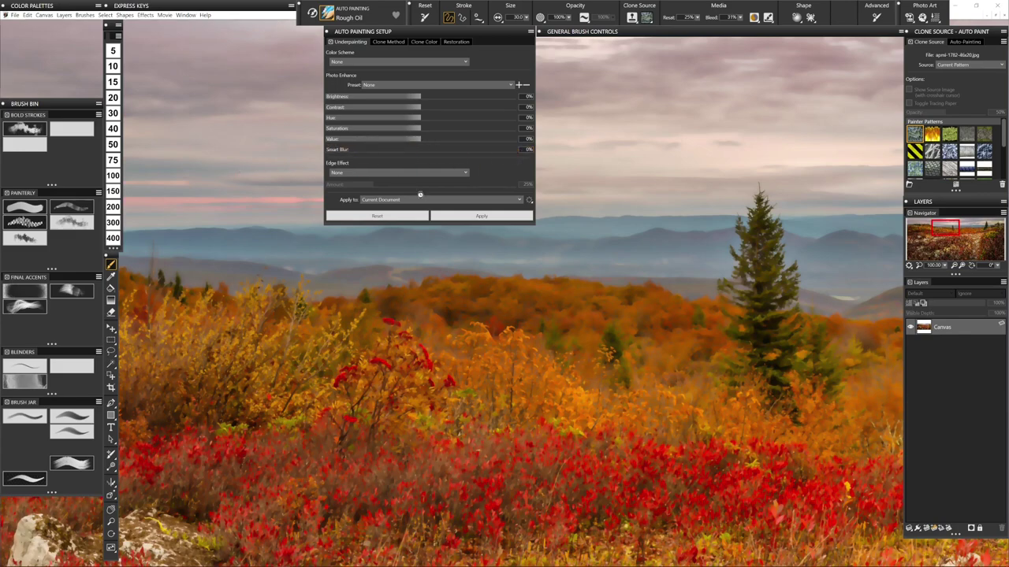
pyautogui.click(402, 217)
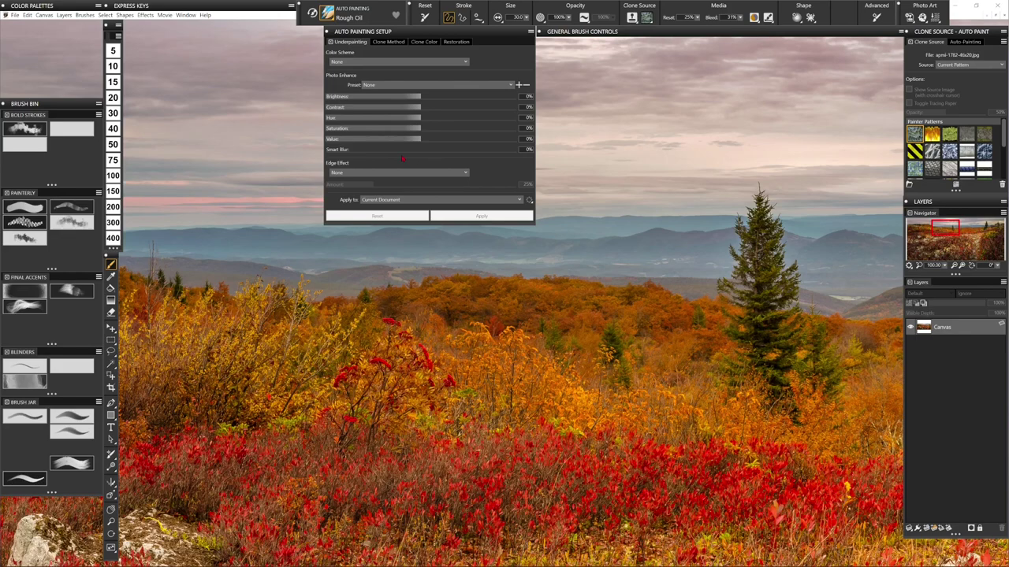
# - Darken the photo with an underpainting Value of -57%, check the whole image, and ease the Value to -24%
pyautogui.moveTo(400, 141); pyautogui.dragTo(383, 141)
pyautogui.press('Return')
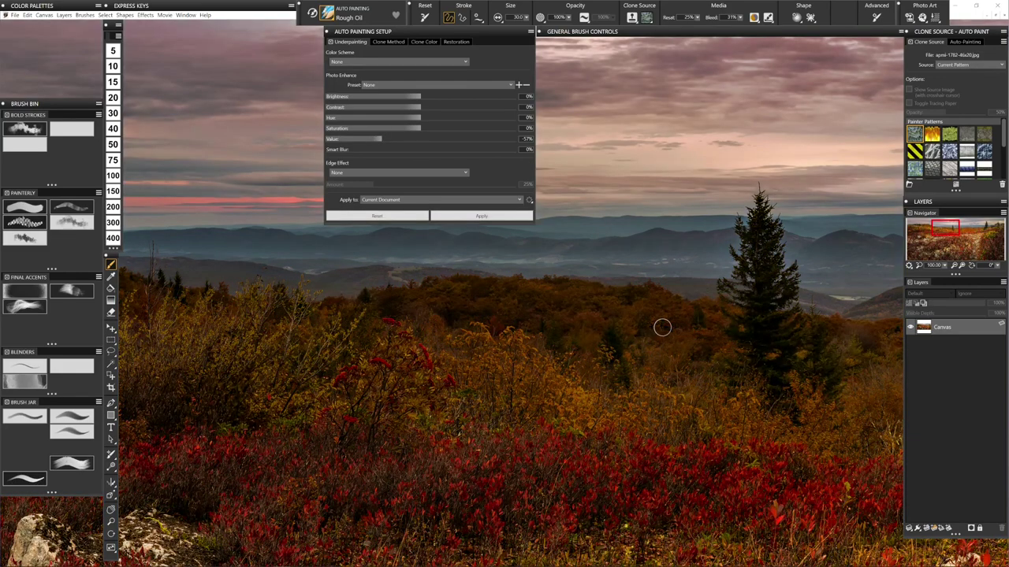
pyautogui.hotkey('ctrl', '+')
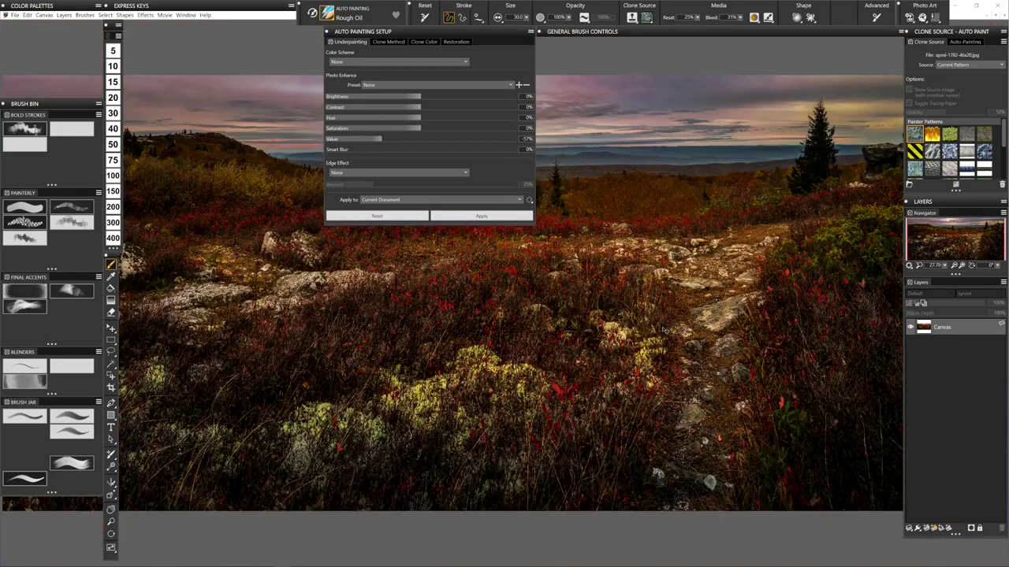
pyautogui.hotkey('ctrl', '-')
pyautogui.hotkey('ctrl', '-')
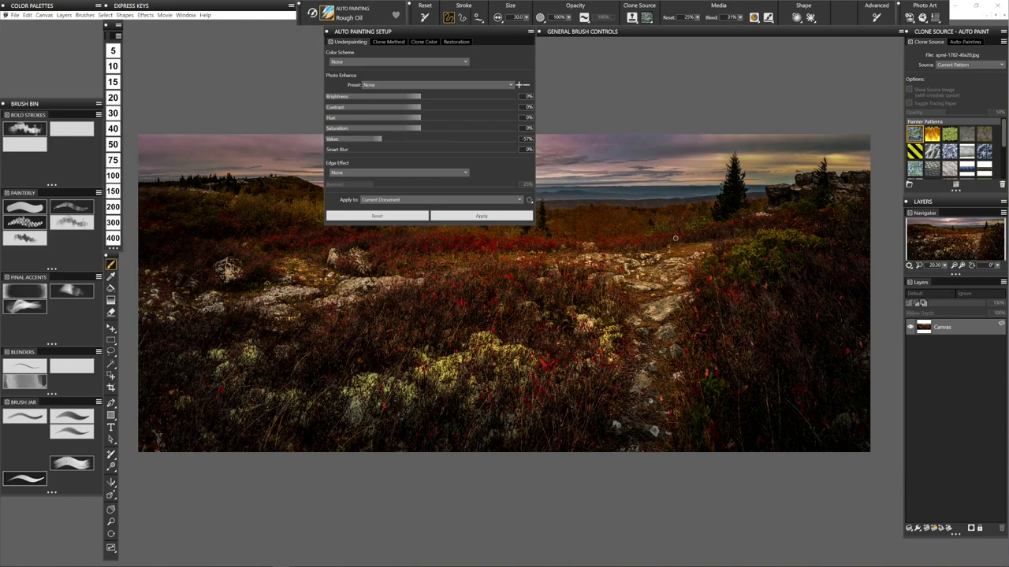
pyautogui.moveTo(380, 138); pyautogui.dragTo(405, 141)
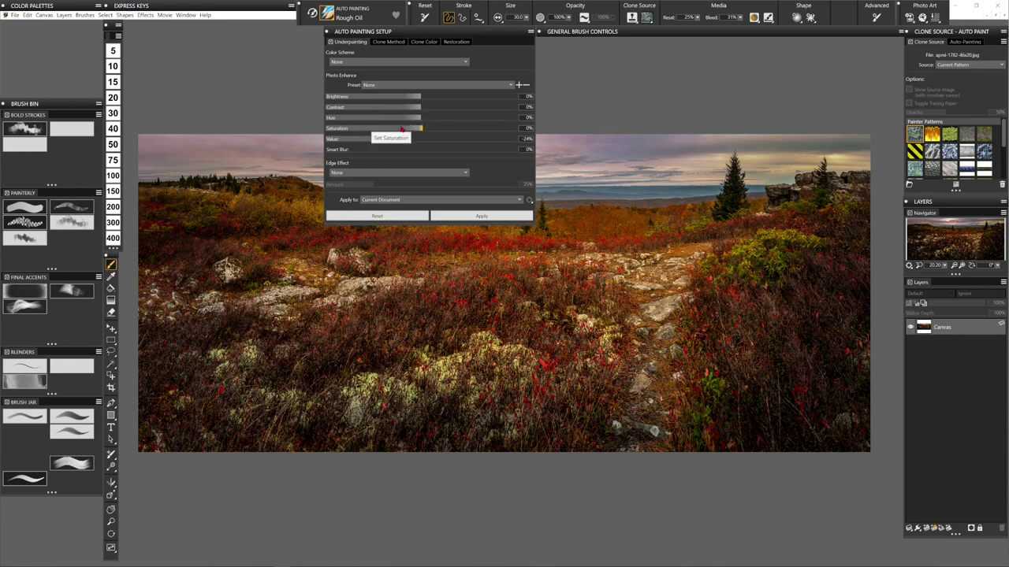
# - Shift the underpainting Hue to -9% and reset all photo adjustments
pyautogui.click(410, 118)
pyautogui.moveTo(410, 118); pyautogui.dragTo(403, 119)
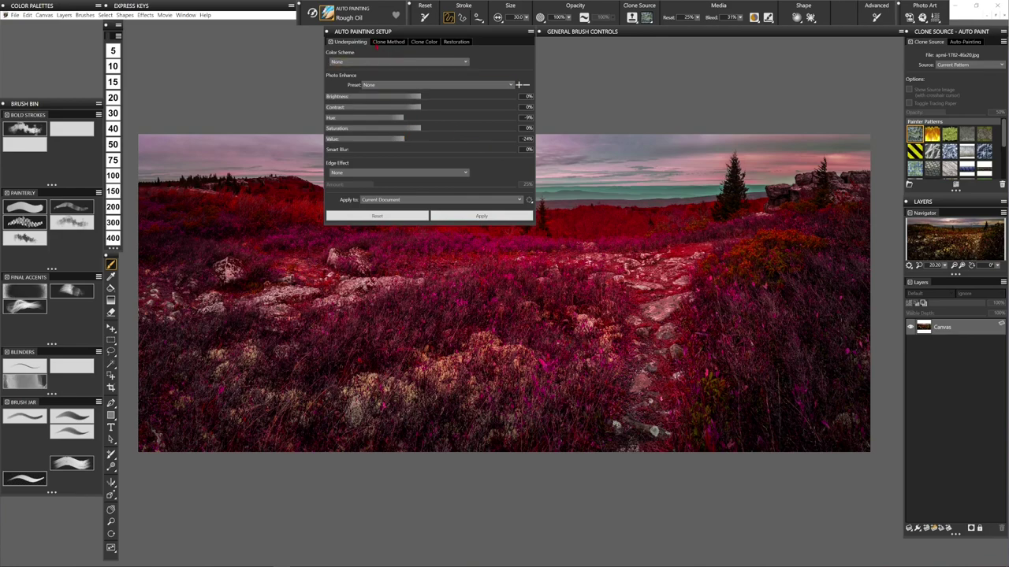
pyautogui.click(386, 217)
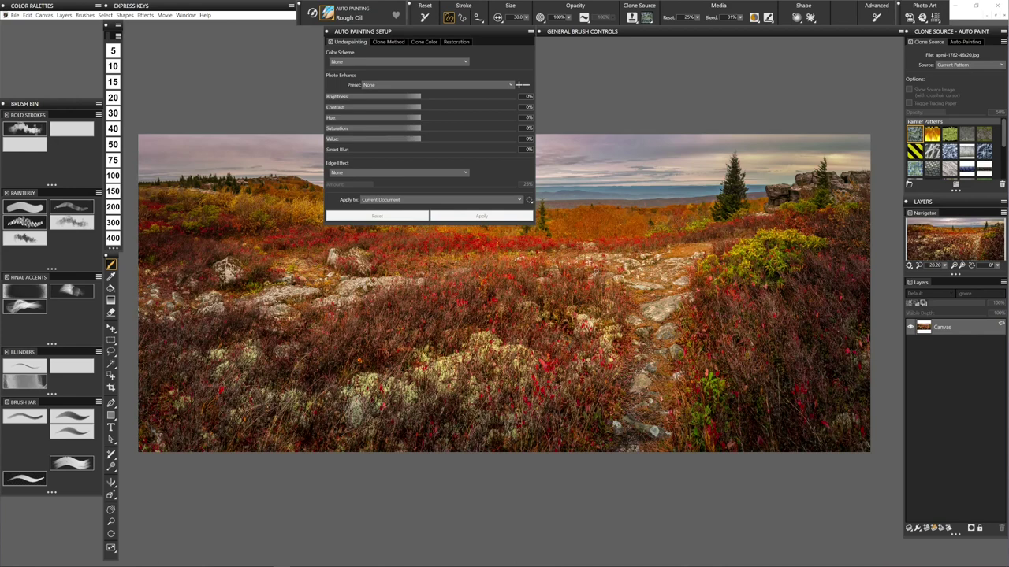
# - Review the Clone Method, Clone Color and Restoration settings, switching Clone Color off and back on from the expanded Color palette
pyautogui.click(388, 42)
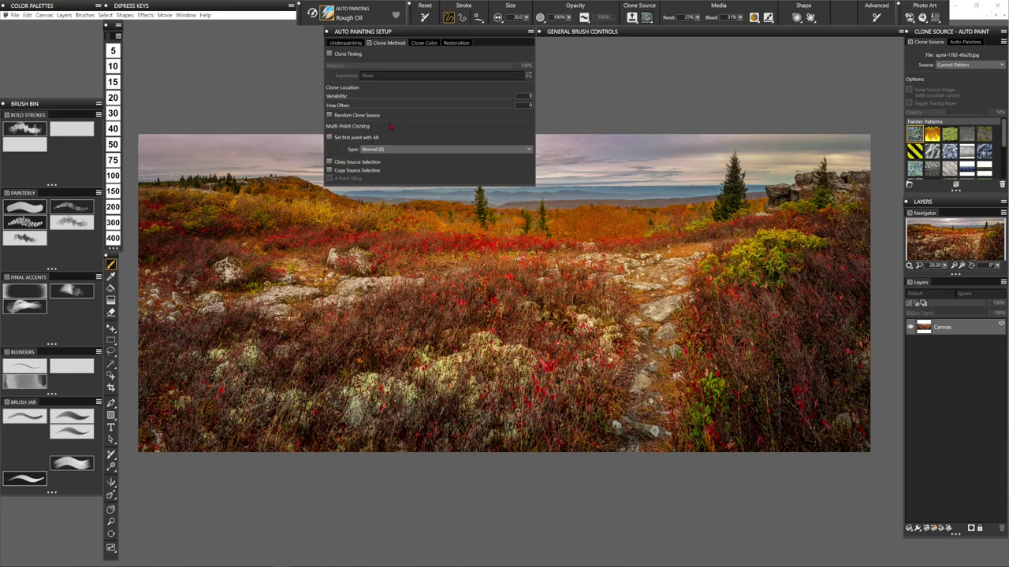
pyautogui.click(423, 43)
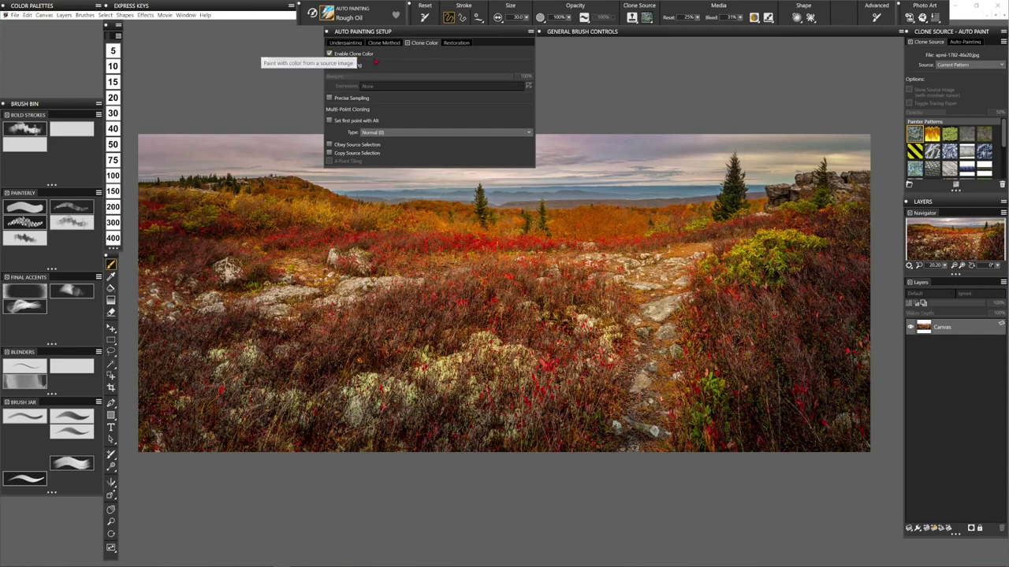
pyautogui.click(39, 6)
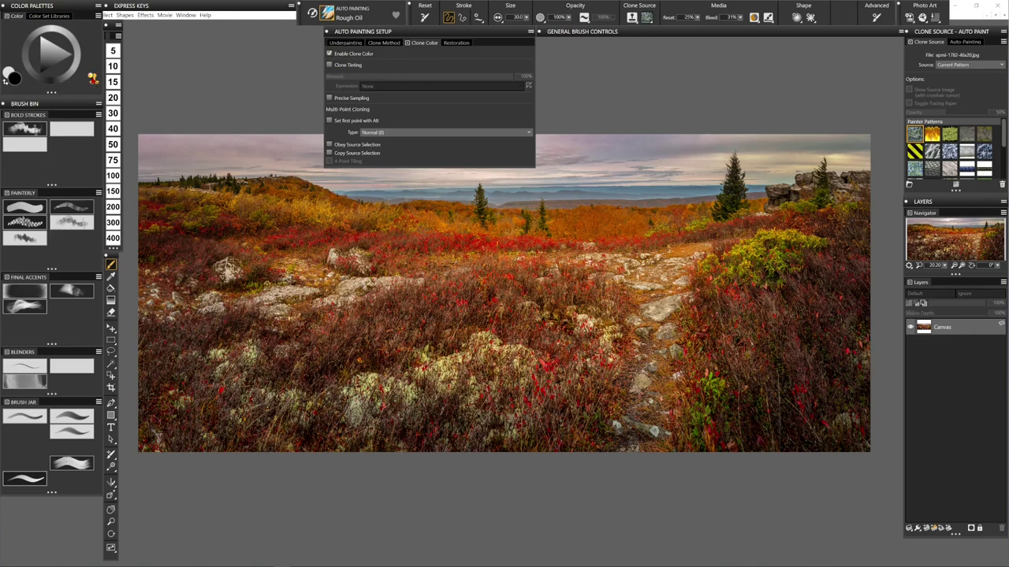
pyautogui.click(93, 79)
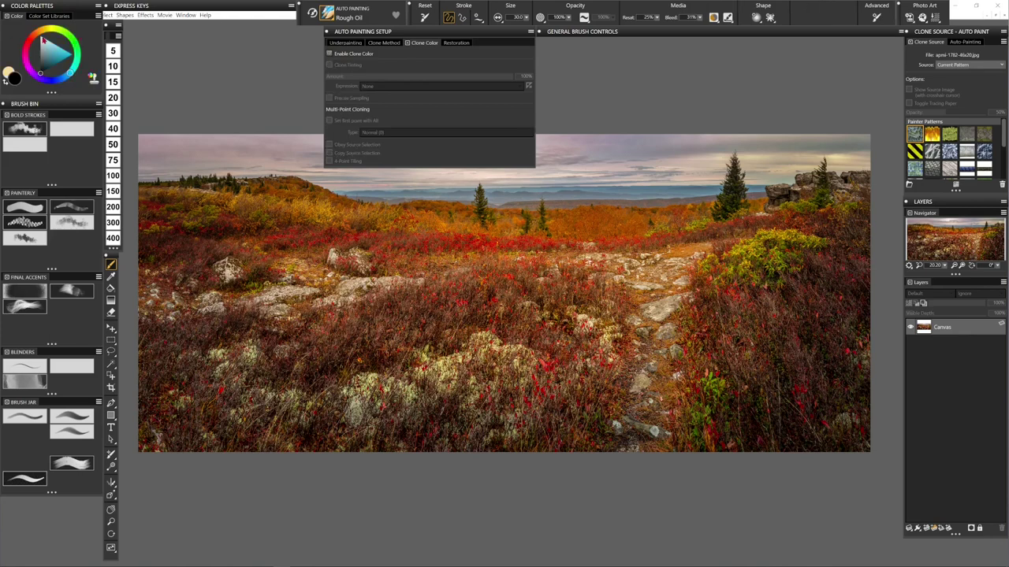
pyautogui.click(93, 79)
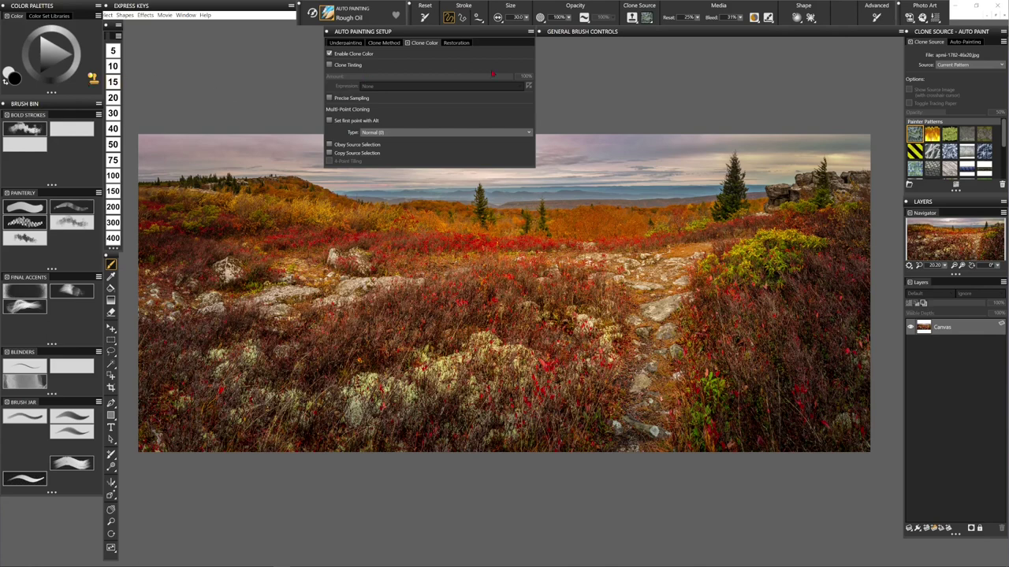
pyautogui.click(461, 43)
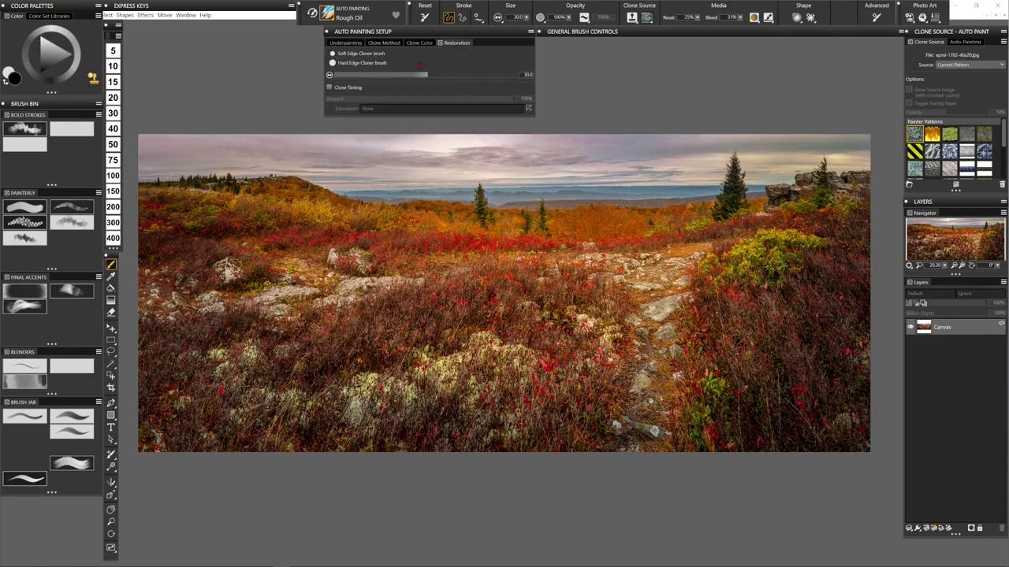
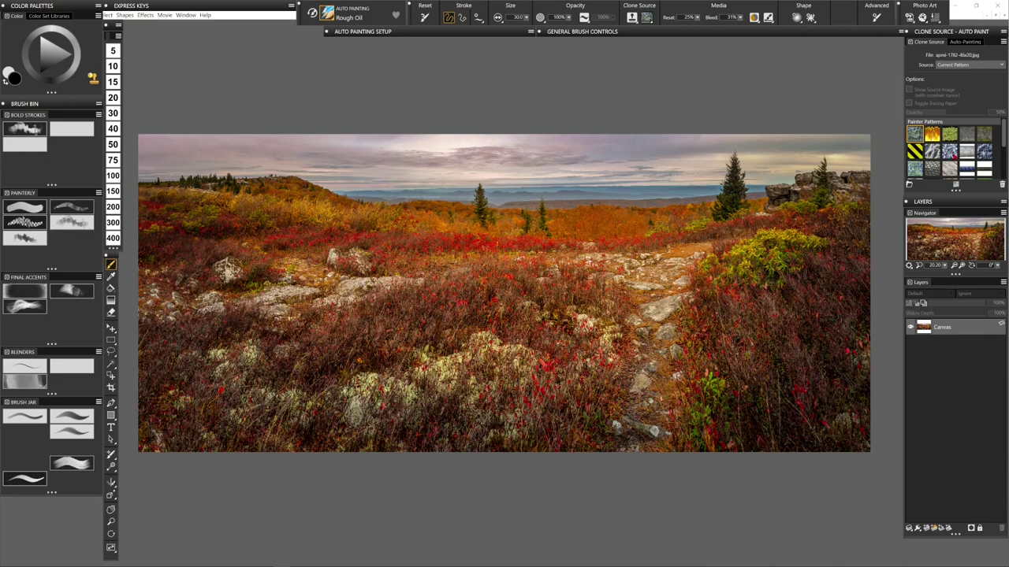
# - Try Texture as the clone source, and embed the current document apmi-1782-46x20.jpg as the source image instead
pyautogui.click(954, 68)
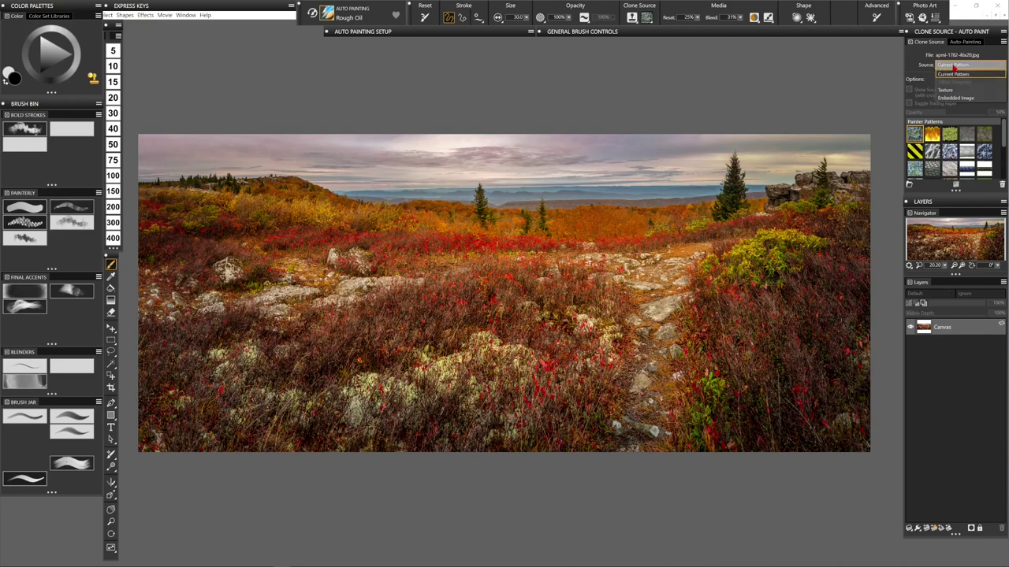
pyautogui.click(942, 90)
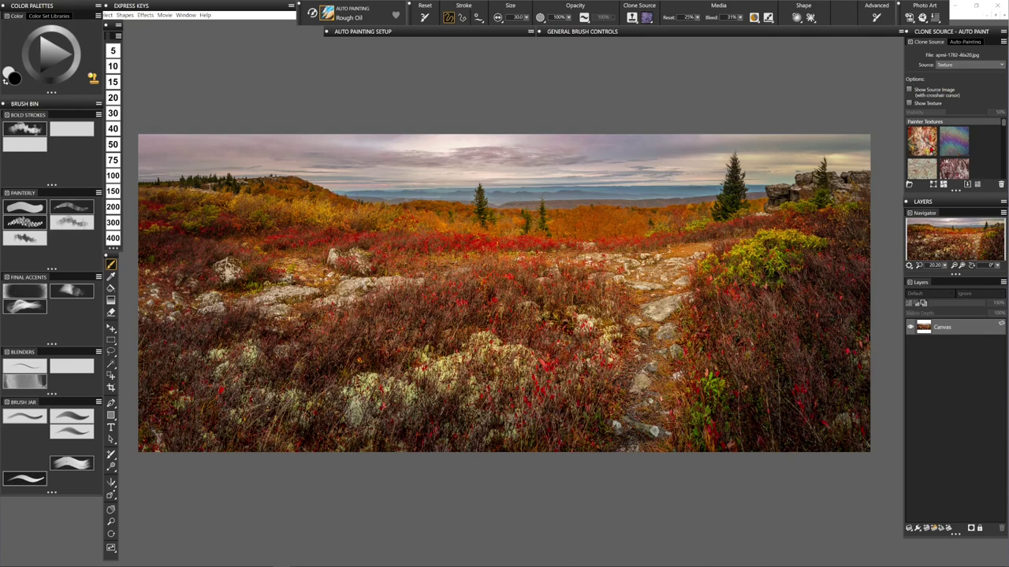
pyautogui.click(949, 65)
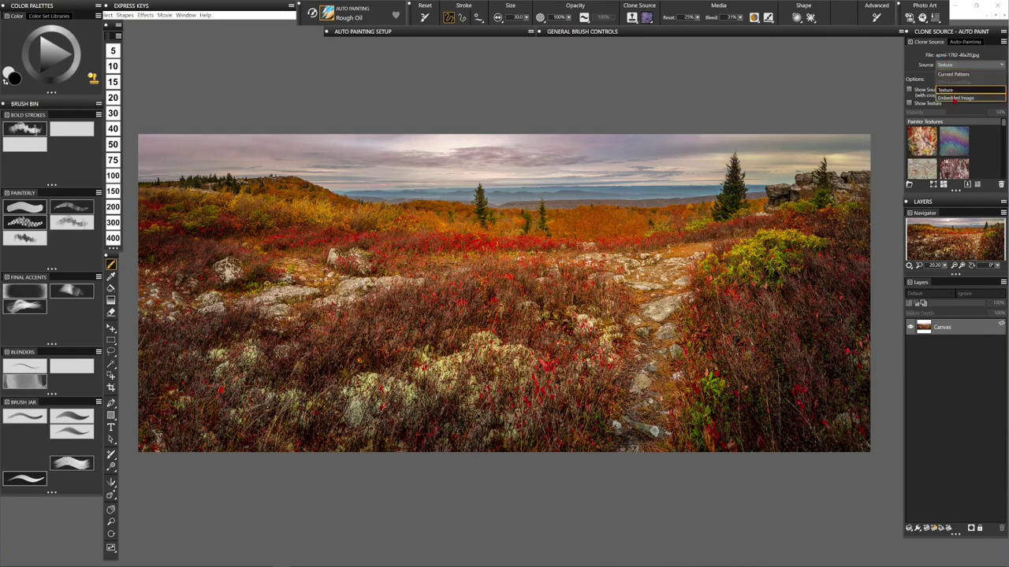
pyautogui.click(954, 98)
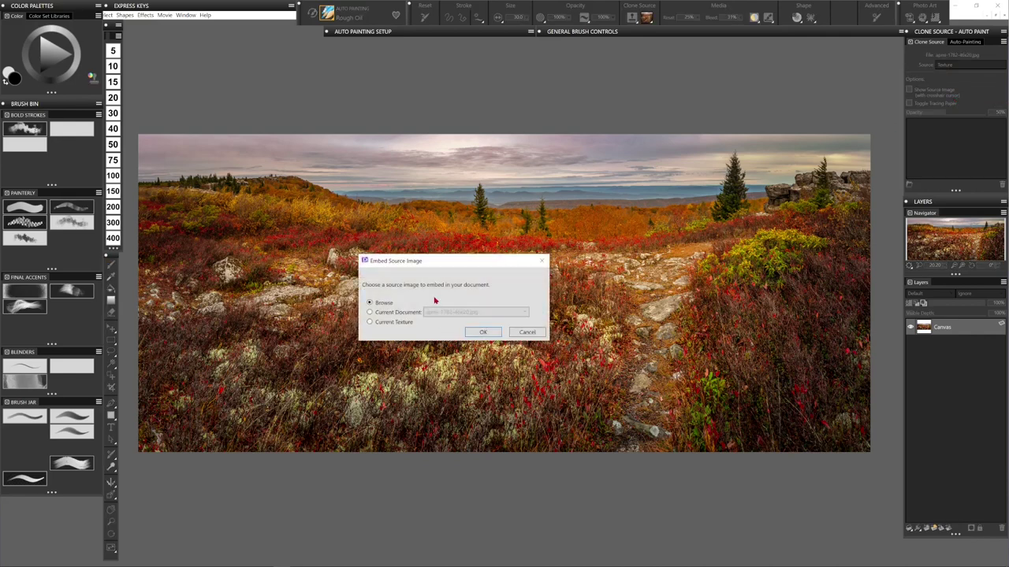
pyautogui.click(370, 313)
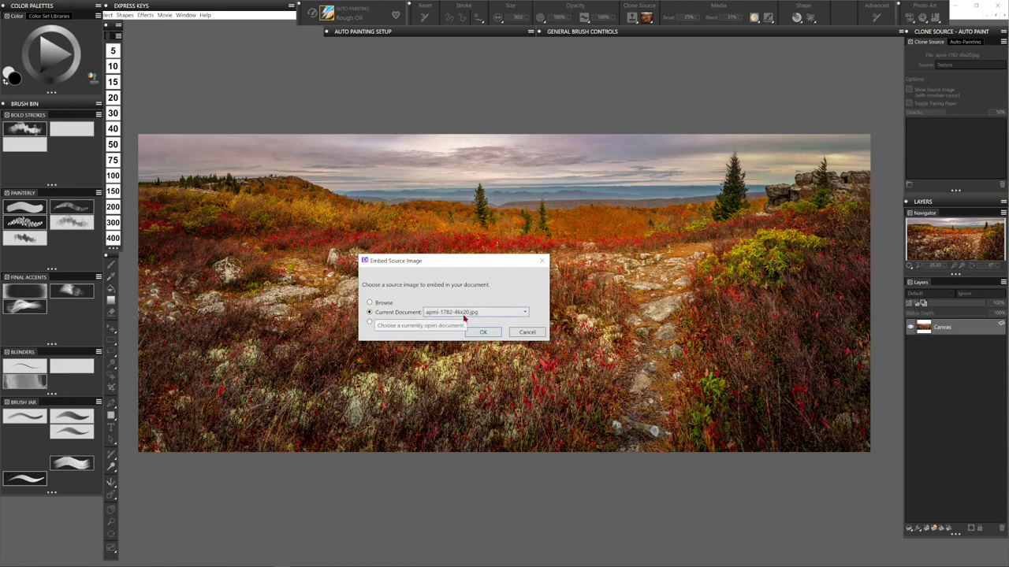
pyautogui.click(483, 332)
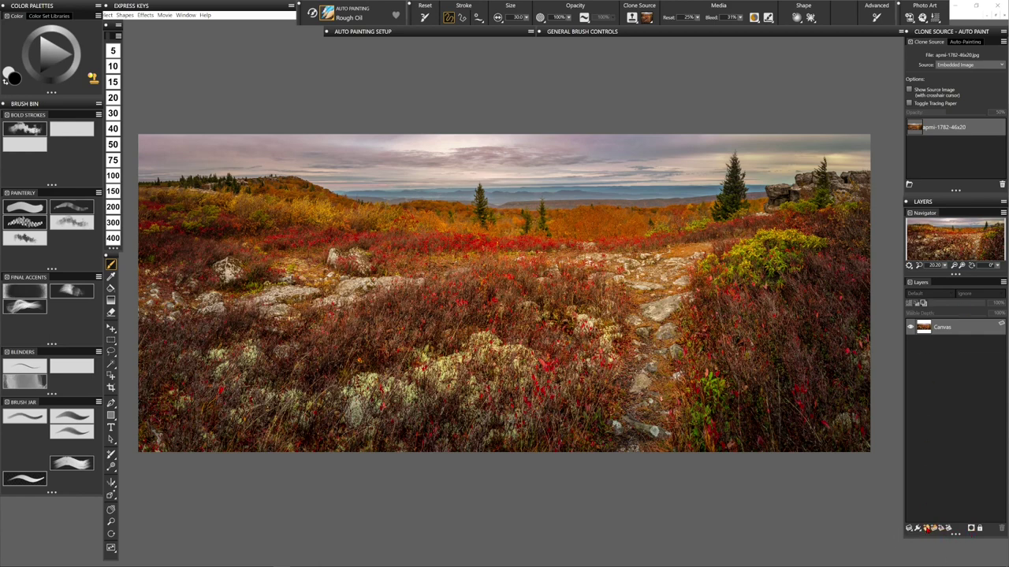
# - Add a new layer above the canvas and check the clone source's Show Source Image and Toggle Tracing Paper options
pyautogui.click(926, 528)
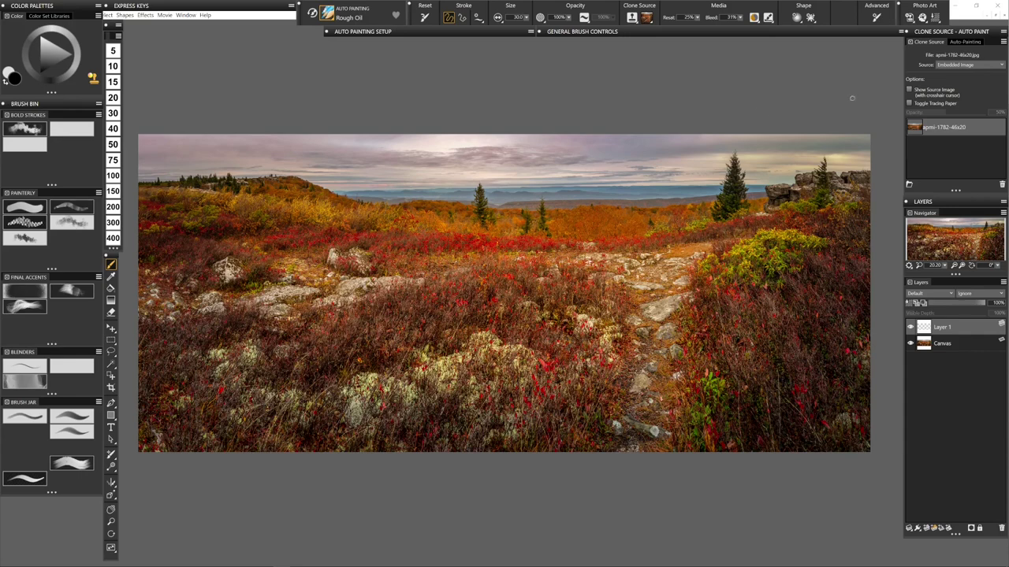
pyautogui.click(957, 95)
pyautogui.click(919, 103)
pyautogui.click(947, 104)
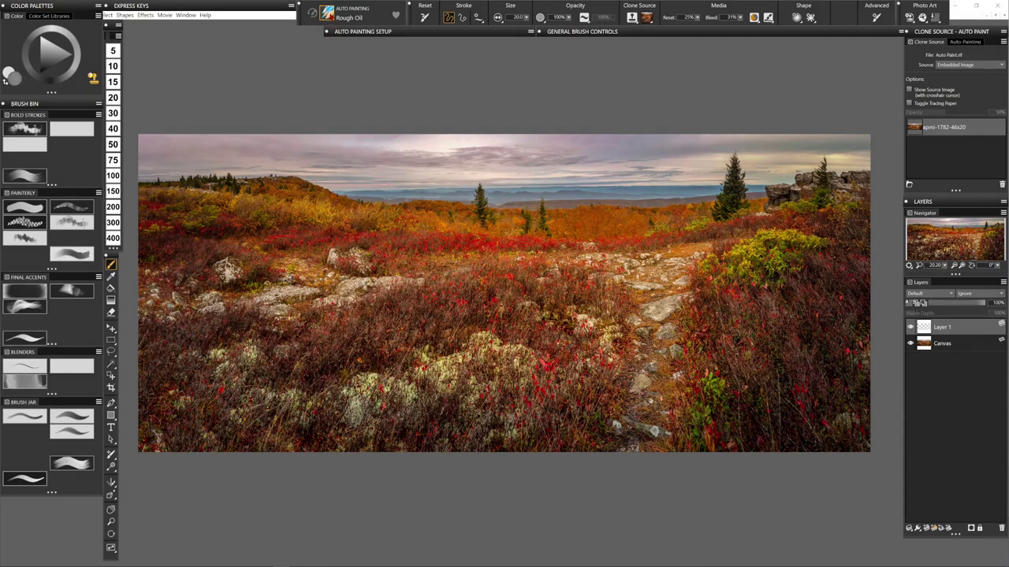
# - Browse the Photo Clone brushes, switch to the Painter 2023 Brushes library and select its Smart Strokes category
pyautogui.click(331, 13)
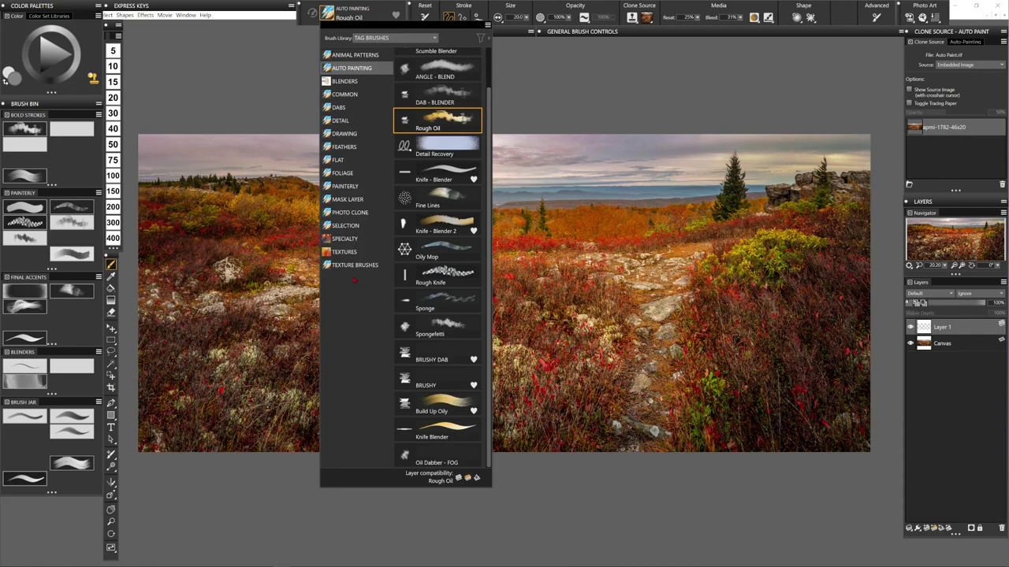
pyautogui.click(361, 212)
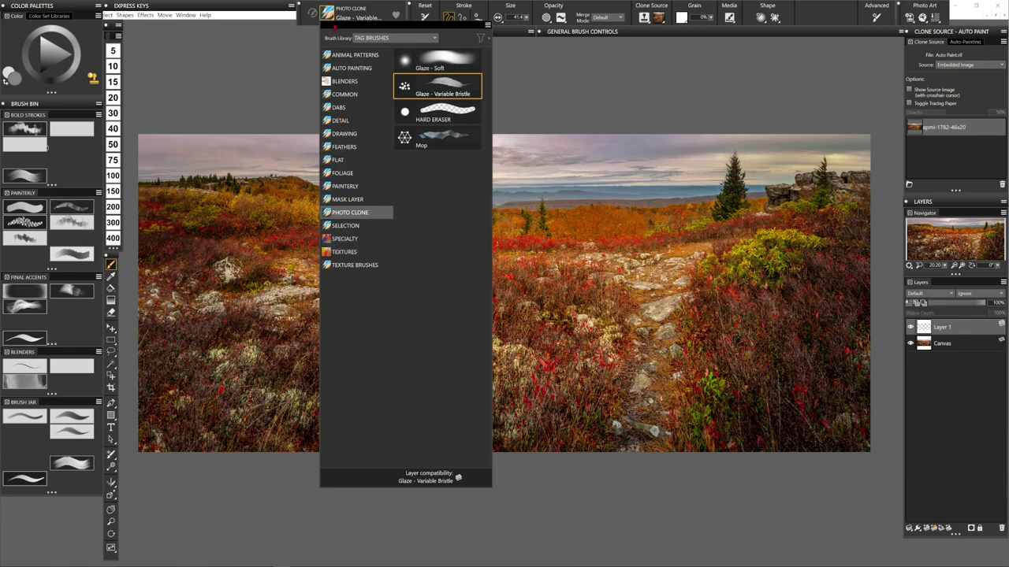
pyautogui.click(369, 37)
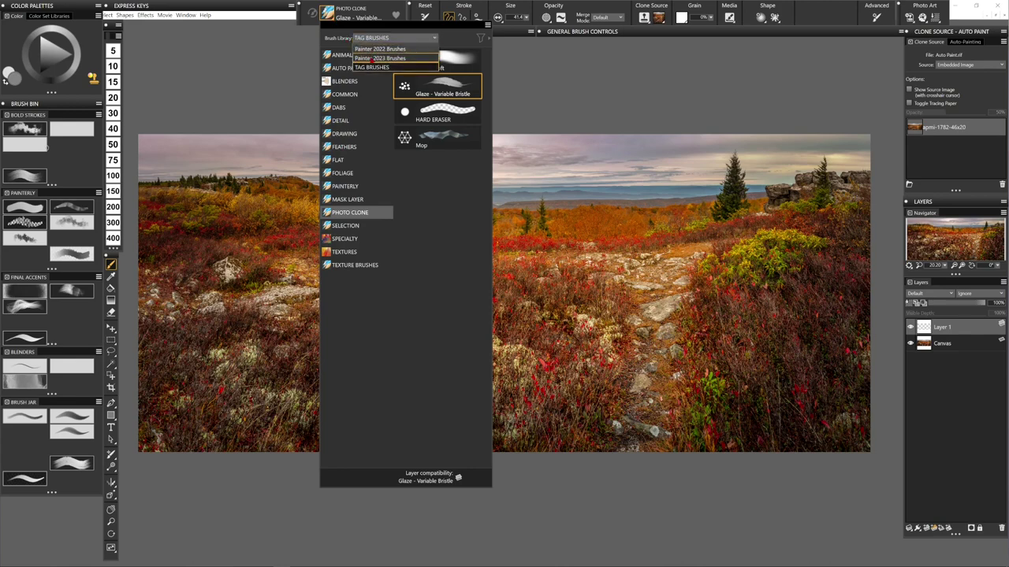
pyautogui.click(369, 58)
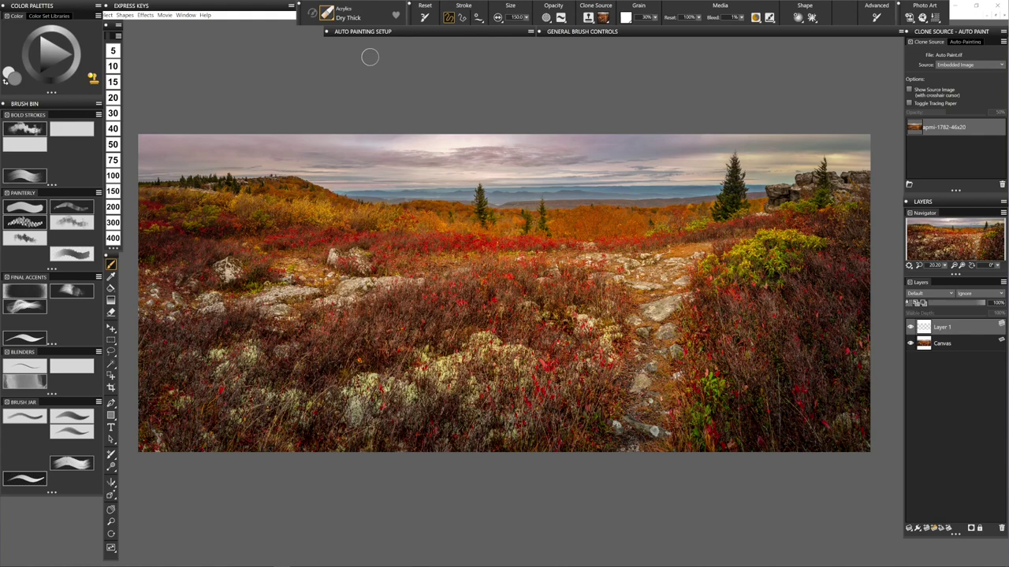
pyautogui.click(326, 13)
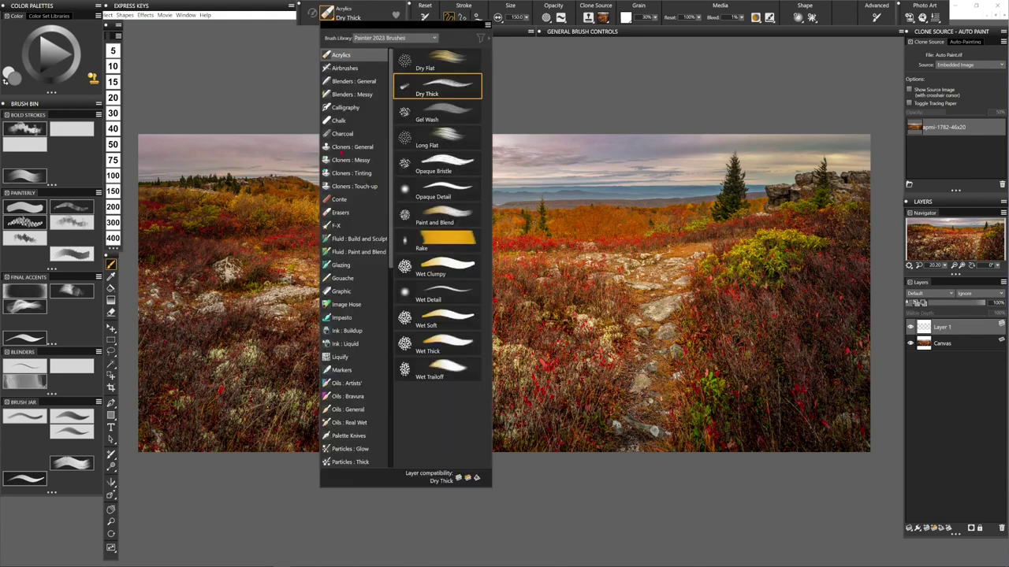
pyautogui.scroll(-2, 360, 318)
pyautogui.scroll(-4, 360, 318)
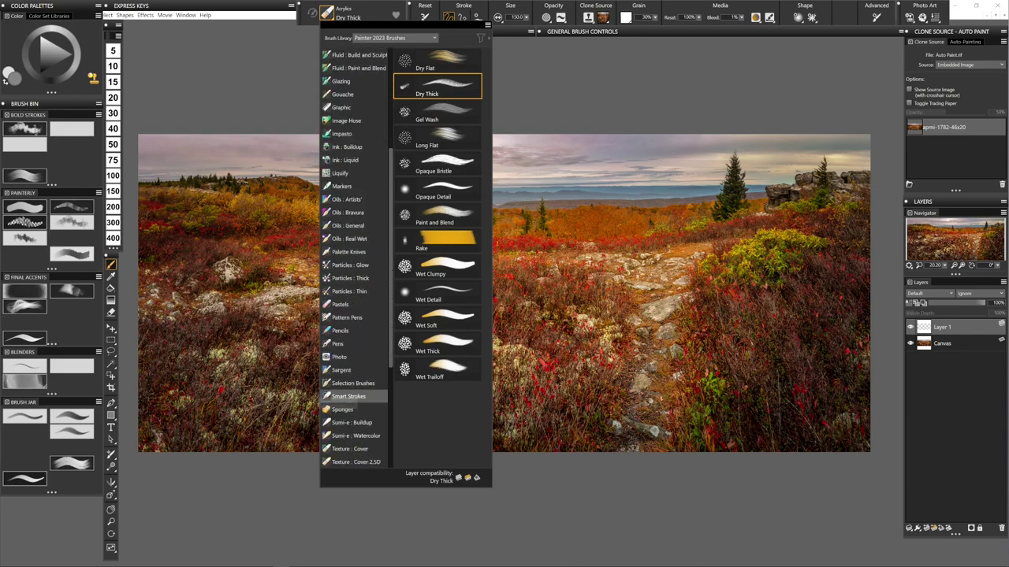
pyautogui.click(355, 397)
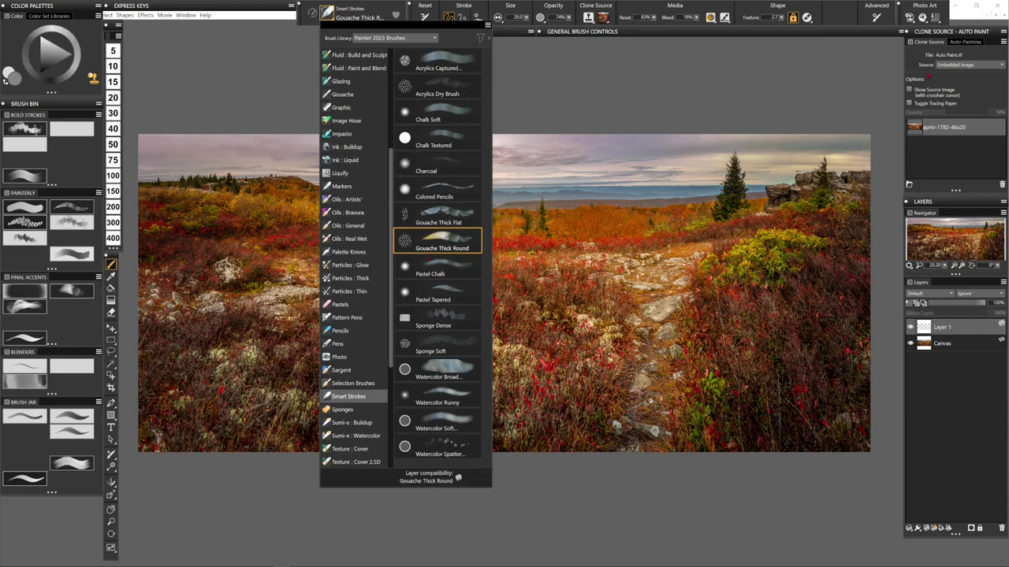
# - Check the Smart Stroke Painting option in the auto-painting settings and review the brush's Opacity and Angle controls
pyautogui.click(966, 43)
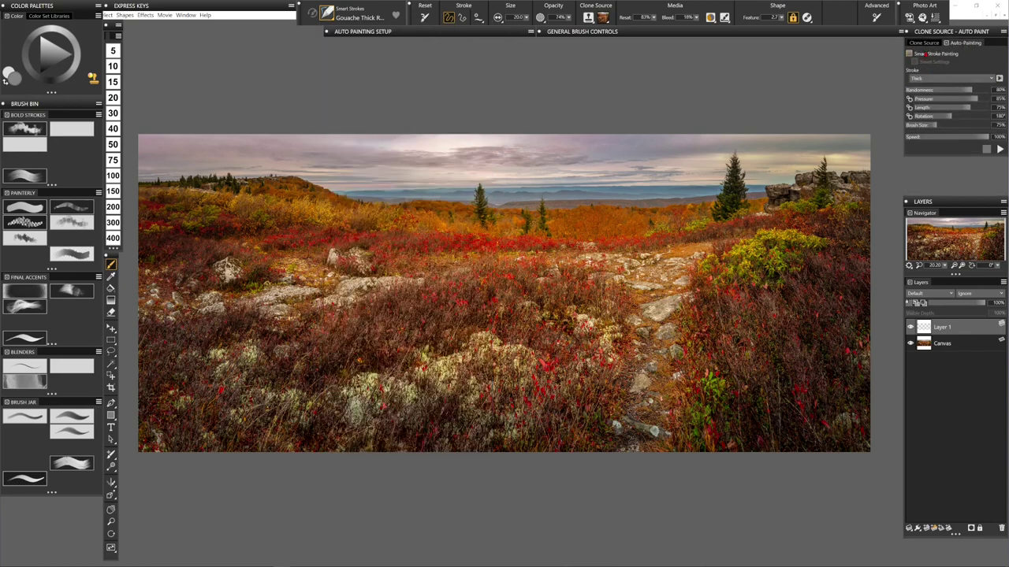
pyautogui.click(909, 54)
pyautogui.click(644, 31)
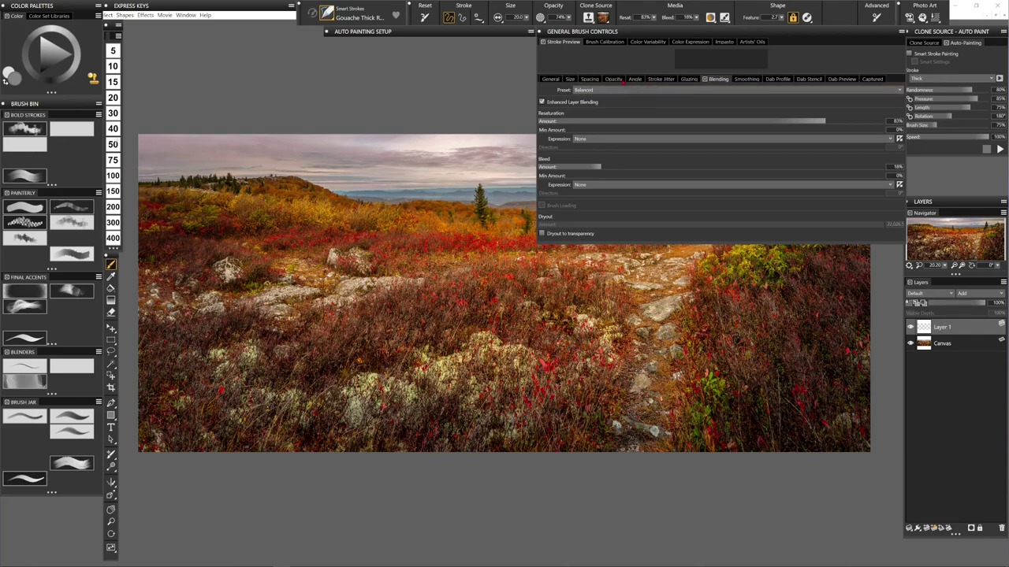
pyautogui.click(617, 80)
pyautogui.click(635, 81)
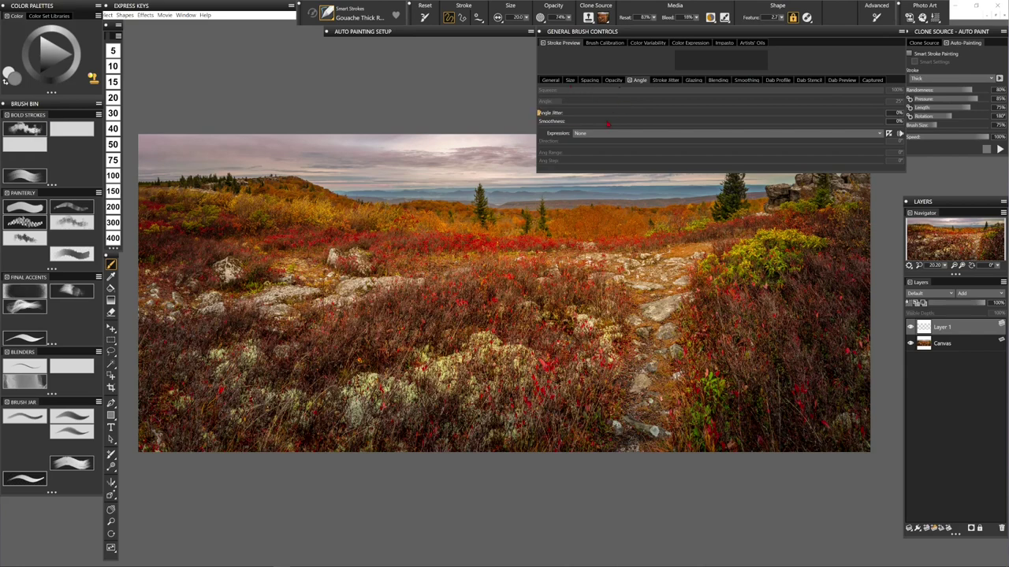
# - Turn off Dryout to transparency in the Rough Oil brush's Blending settings and collapse the general brush controls
pyautogui.click(718, 81)
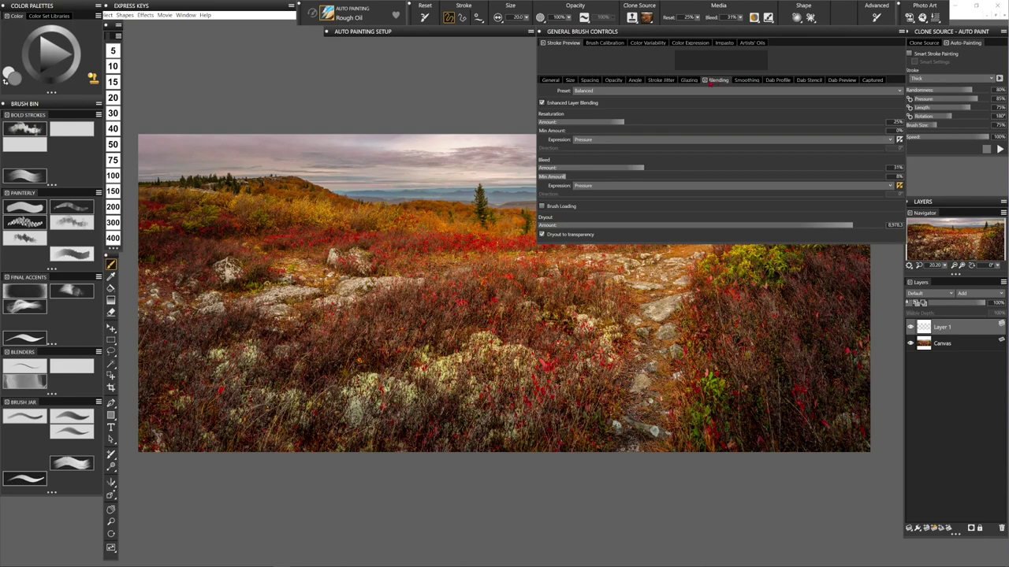
pyautogui.moveTo(549, 206)
pyautogui.moveTo(578, 236)
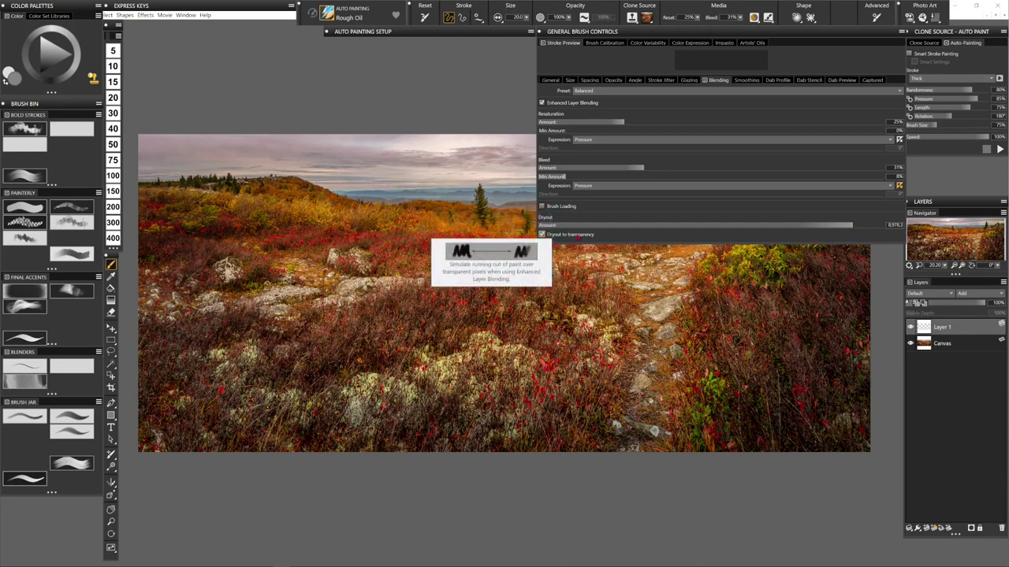
pyautogui.moveTo(675, 228)
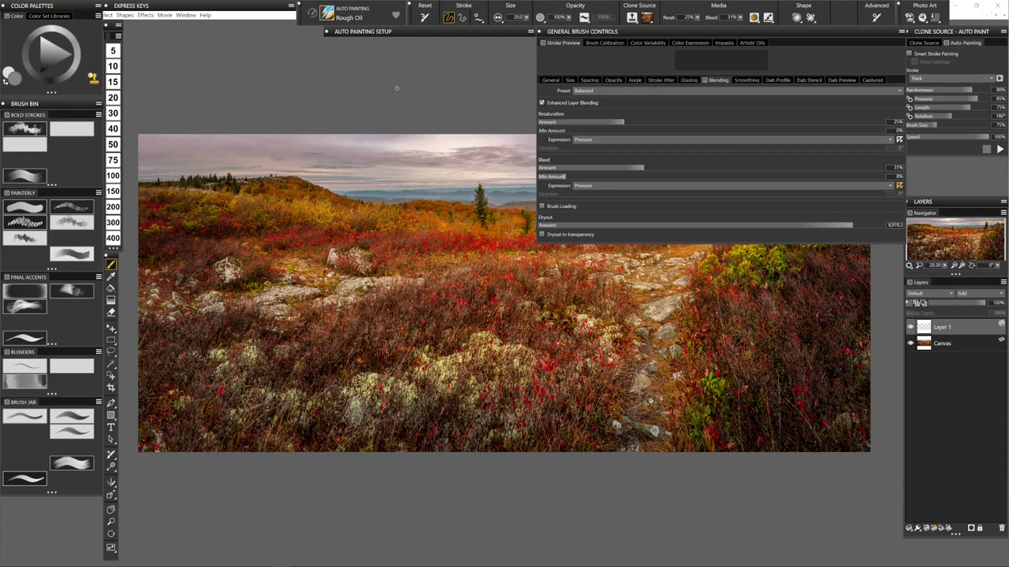
pyautogui.click(676, 32)
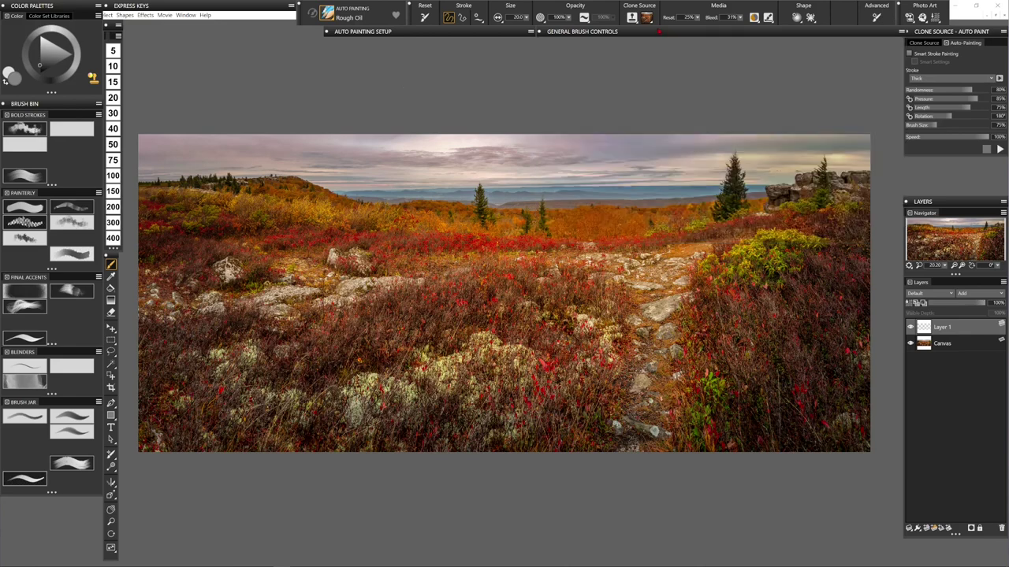
# - Collapse the color palettes and look up the stroke recording and playback commands for brushes
pyautogui.click(72, 7)
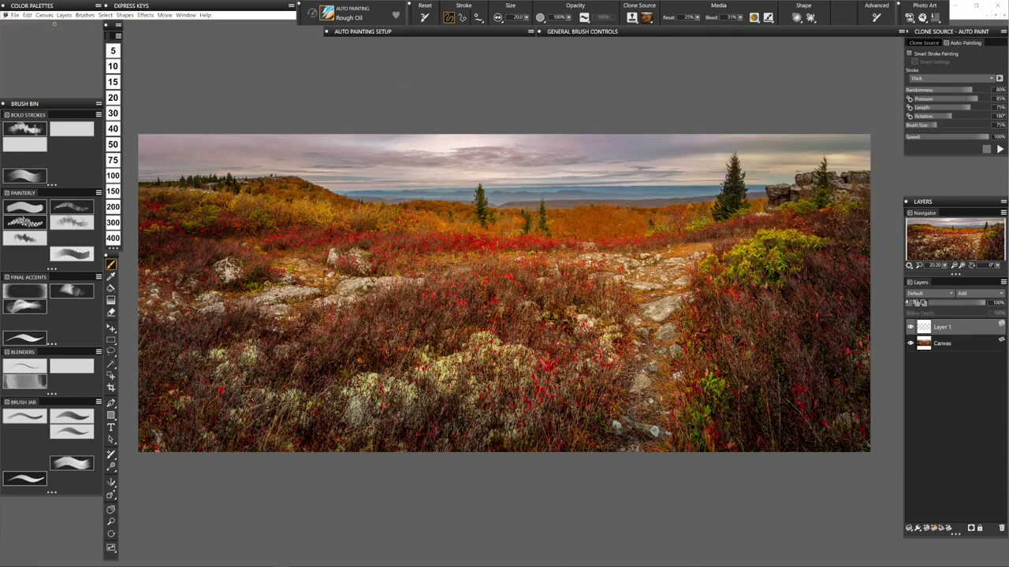
pyautogui.click(84, 15)
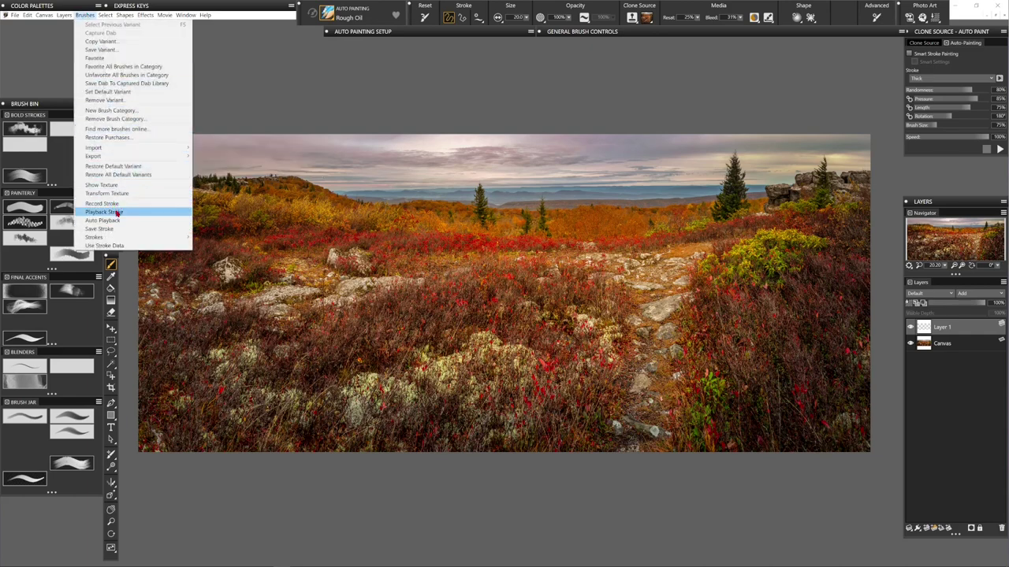
pyautogui.click(592, 120)
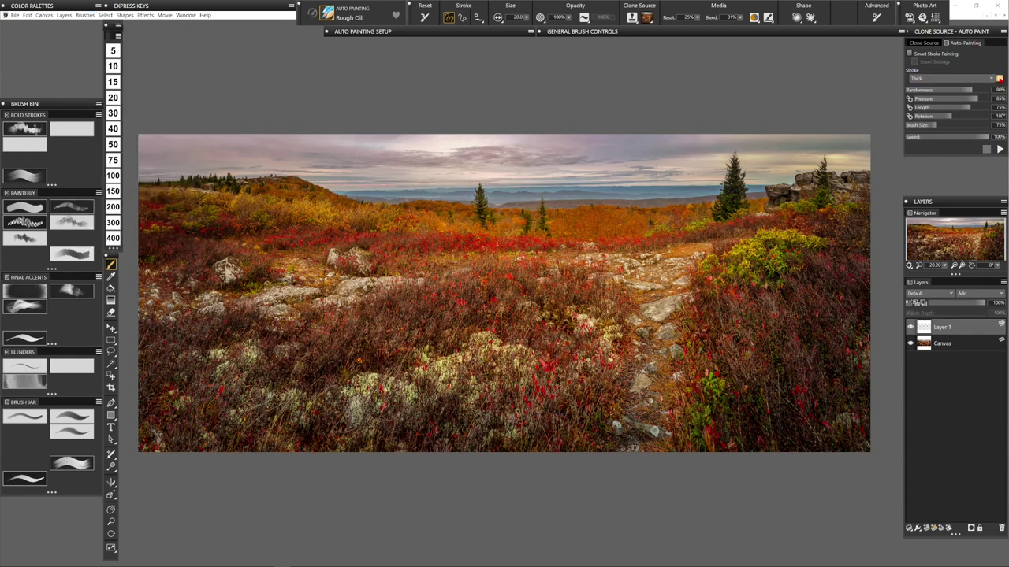
# - Record a custom stroke by painting one short, slanted Rough Oil stroke at size 100 over the shrubs on Layer 1
pyautogui.click(998, 78)
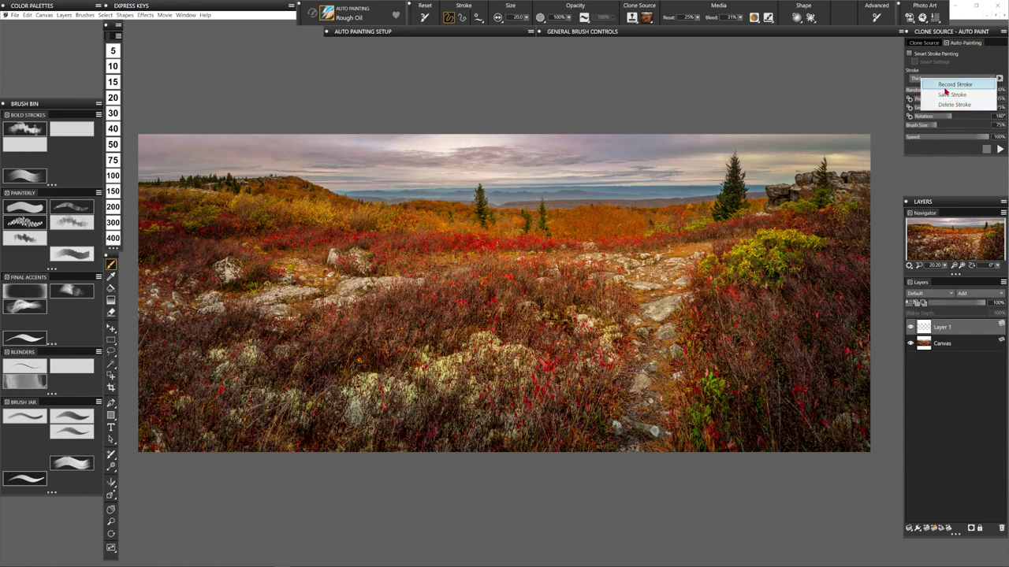
pyautogui.click(948, 85)
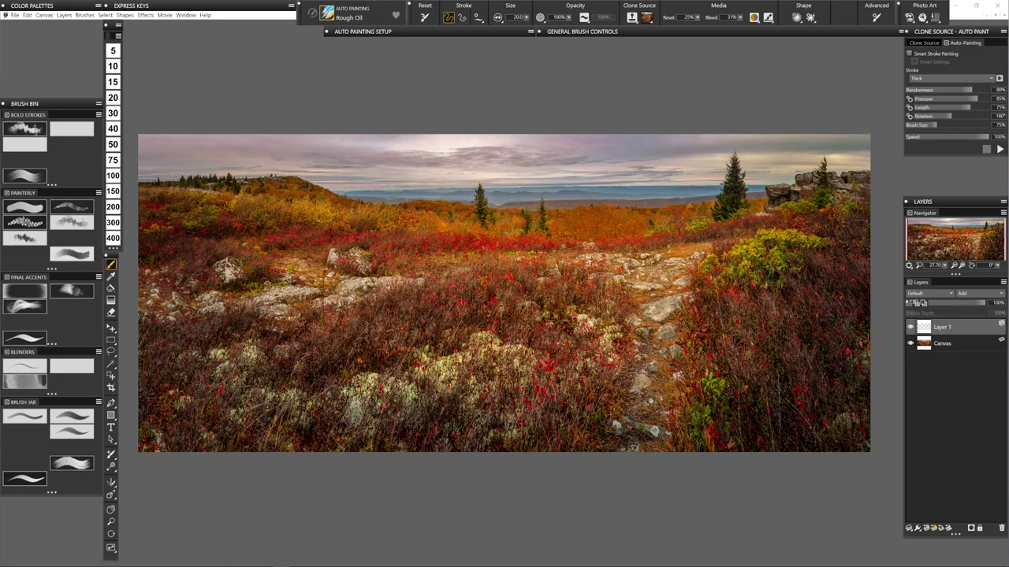
pyautogui.scroll(6, 505, 293)
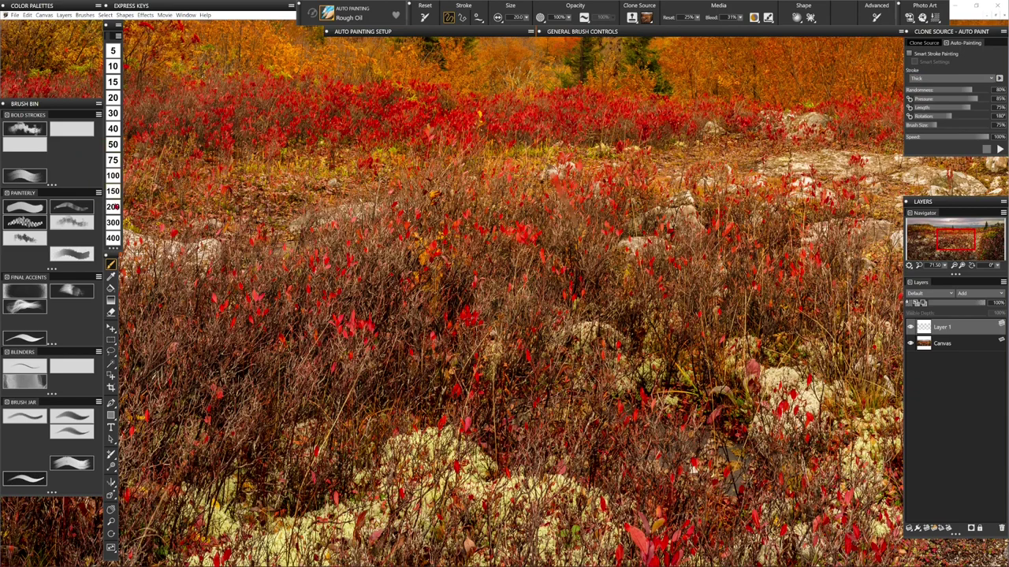
pyautogui.click(113, 180)
pyautogui.moveTo(448, 164)
pyautogui.mouseDown()
pyautogui.moveTo(474, 283)
pyautogui.moveTo(433, 192)
pyautogui.moveTo(451, 219)
pyautogui.mouseUp()
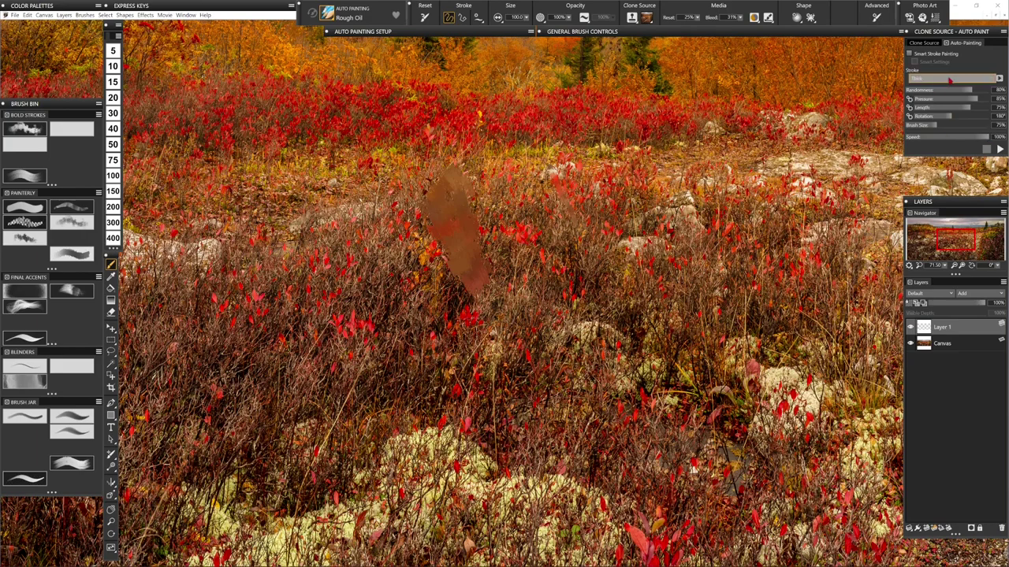
# - Save the recorded stroke under the name "test"
pyautogui.click(999, 78)
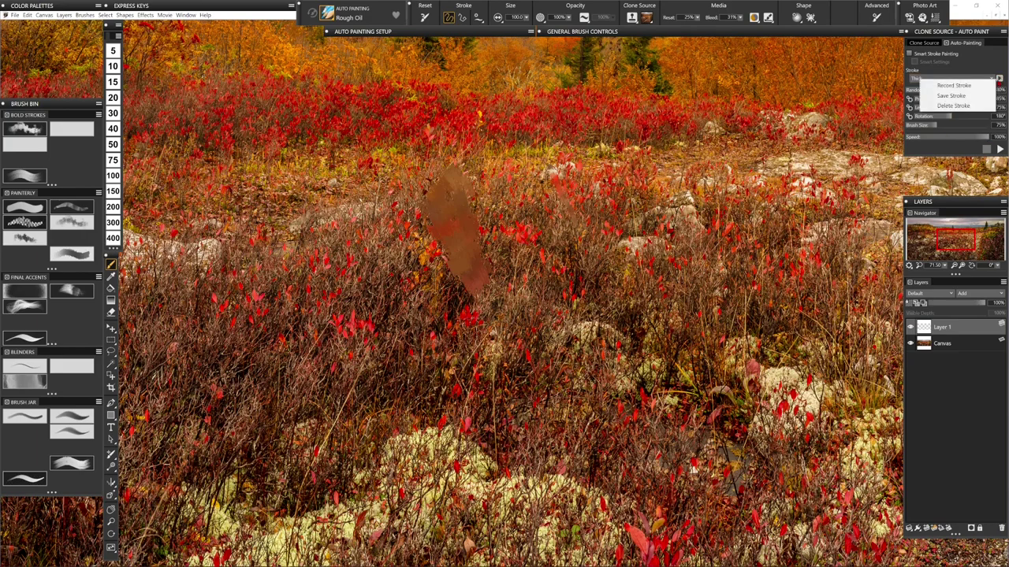
pyautogui.click(954, 95)
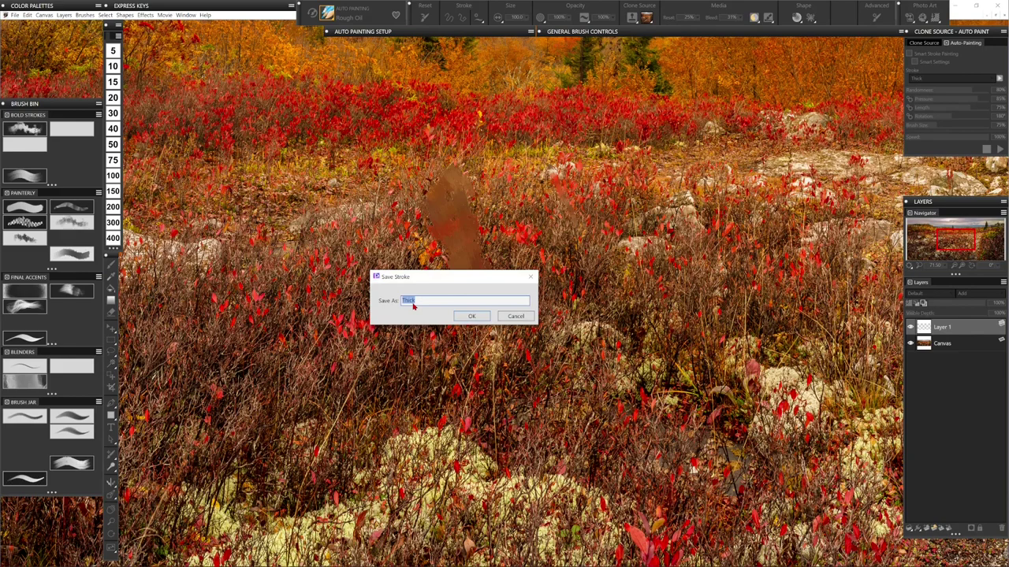
pyautogui.write('test')
pyautogui.click(474, 316)
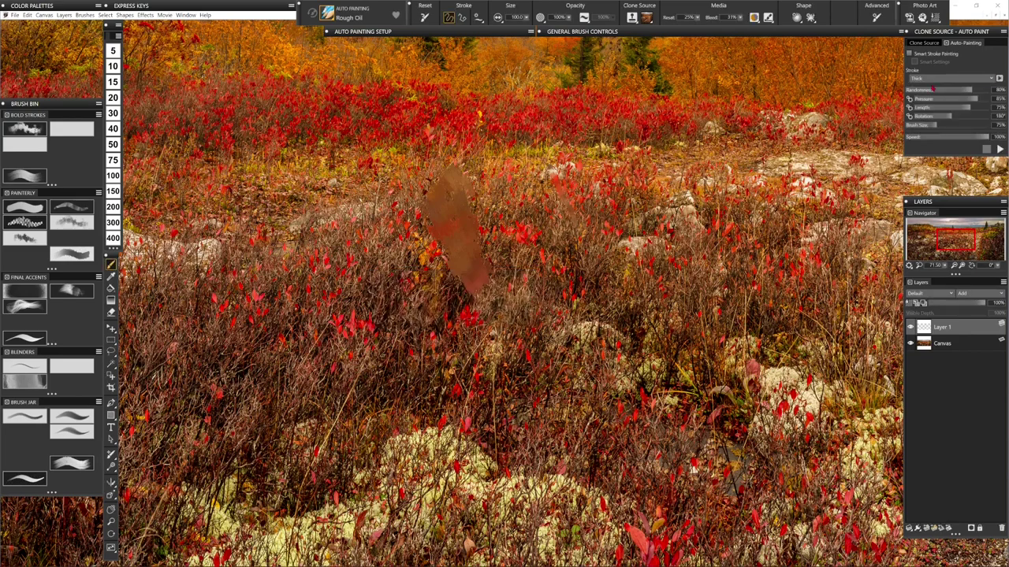
# - Choose the saved "test" stroke as the auto-painting stroke
pyautogui.click(933, 79)
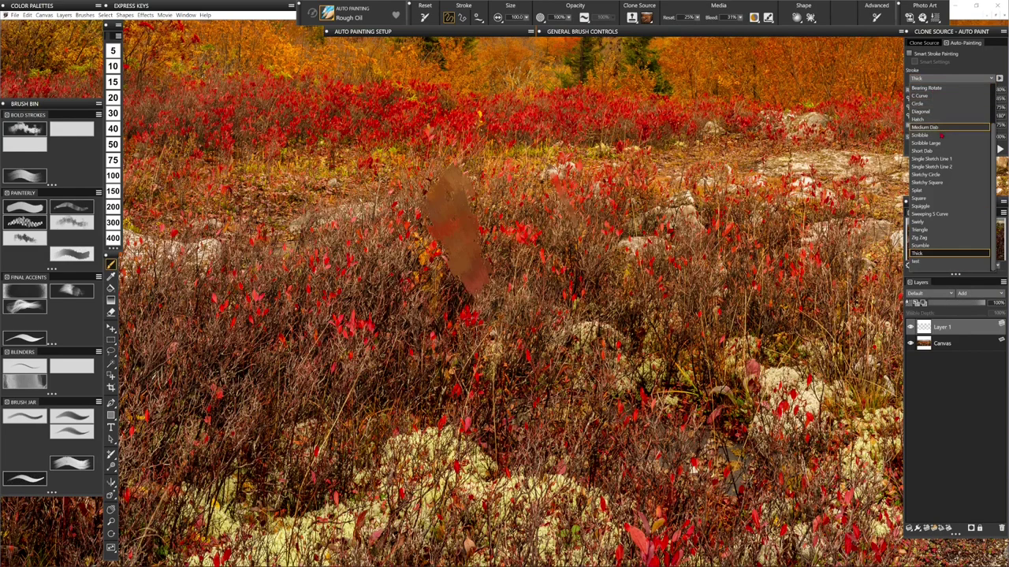
pyautogui.click(916, 263)
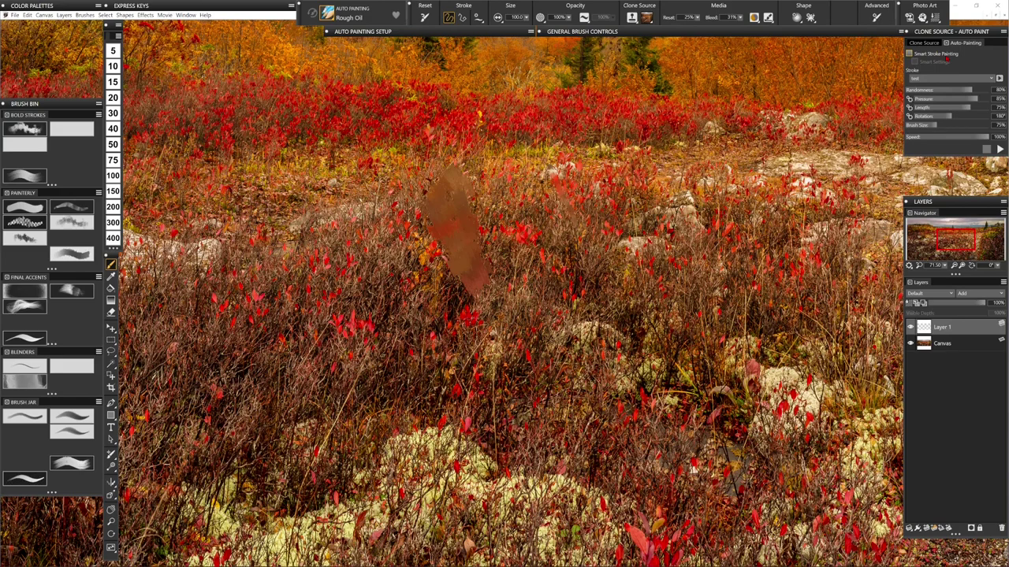
pyautogui.hotkey('ctrl', '-')
pyautogui.hotkey('ctrl', '-')
pyautogui.hotkey('ctrl', '-')
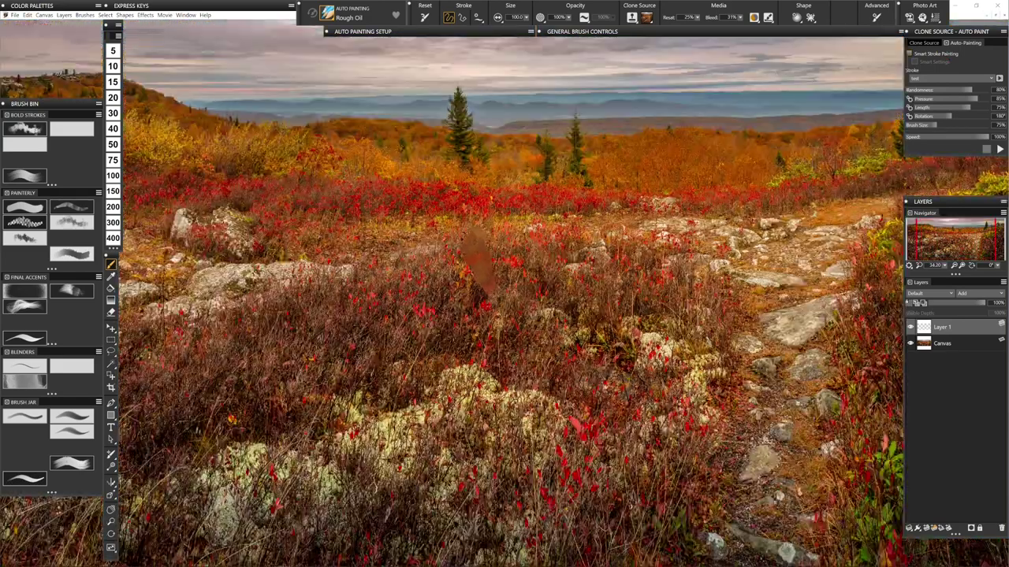
# - Delete Layer 1 with its test stroke, and add a new empty layer above the canvas
pyautogui.hotkey('ctrl', '-')
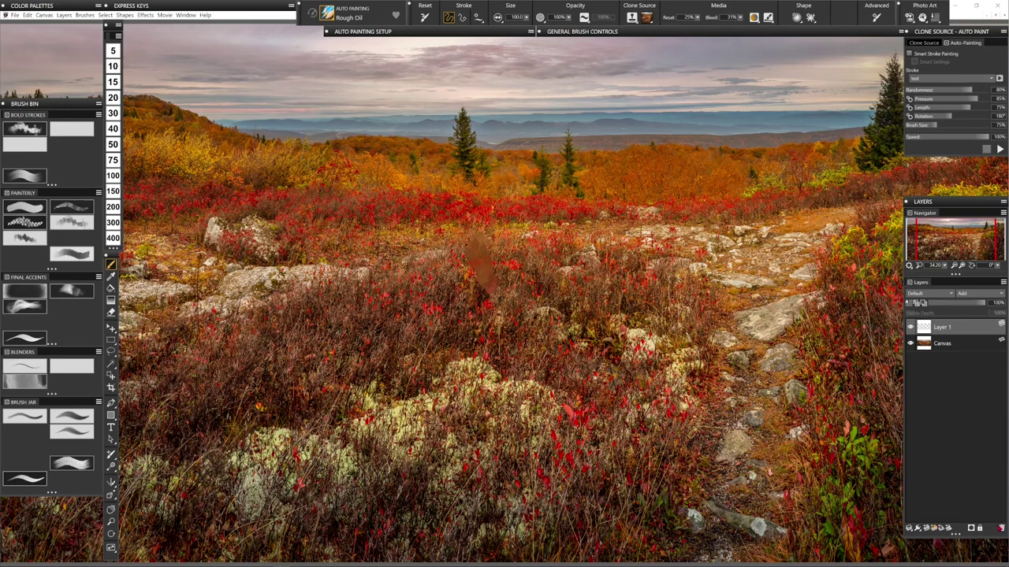
pyautogui.click(1001, 528)
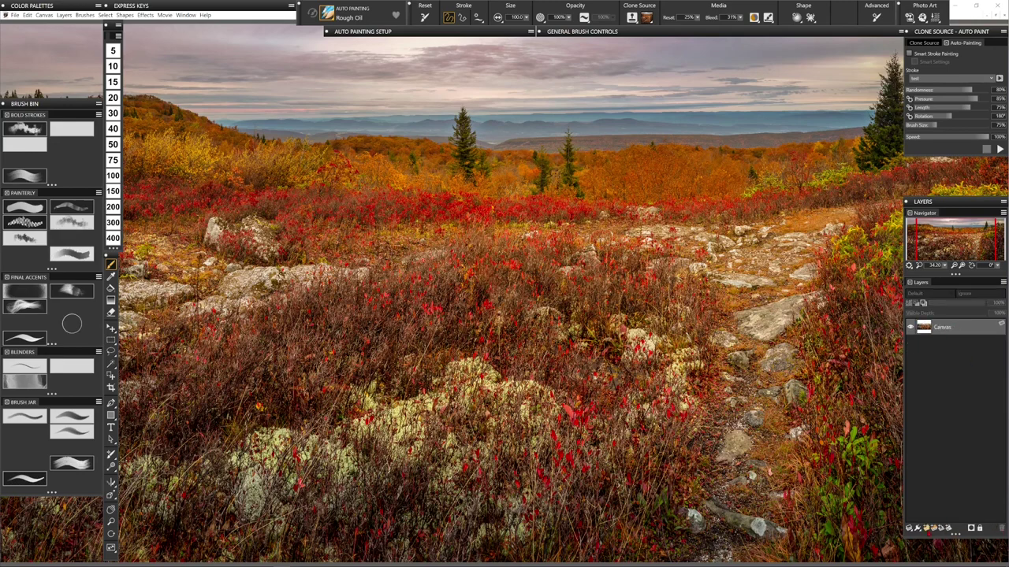
pyautogui.click(917, 528)
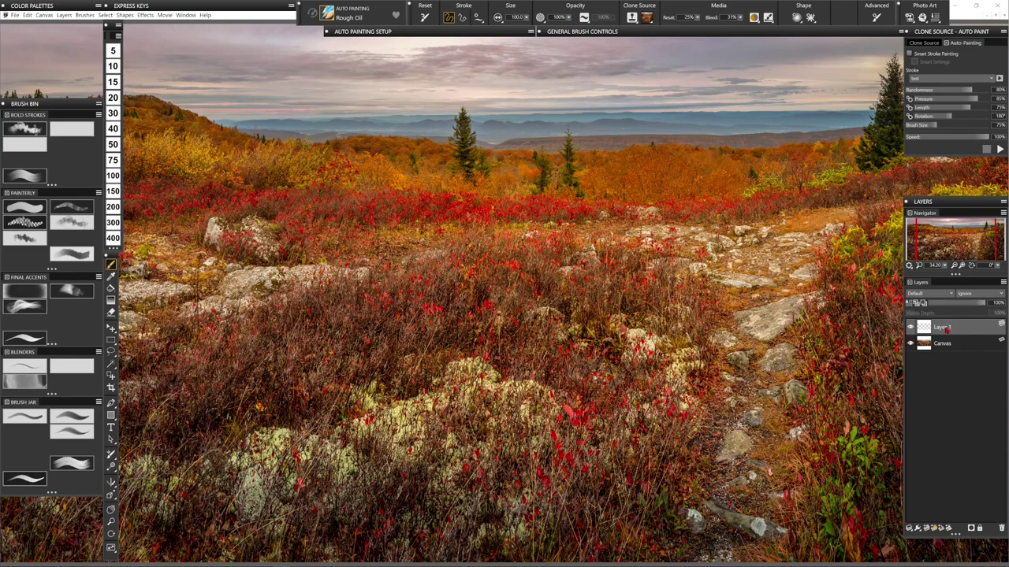
pyautogui.hotkey('ctrl', '0')
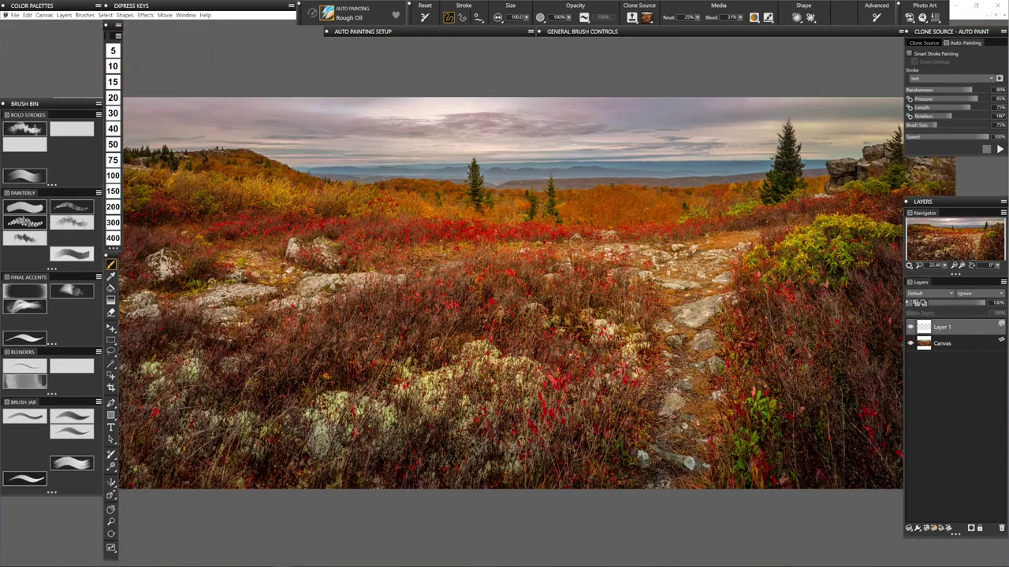
pyautogui.scroll(-3, 575, 238)
pyautogui.scroll(1, 606, 231)
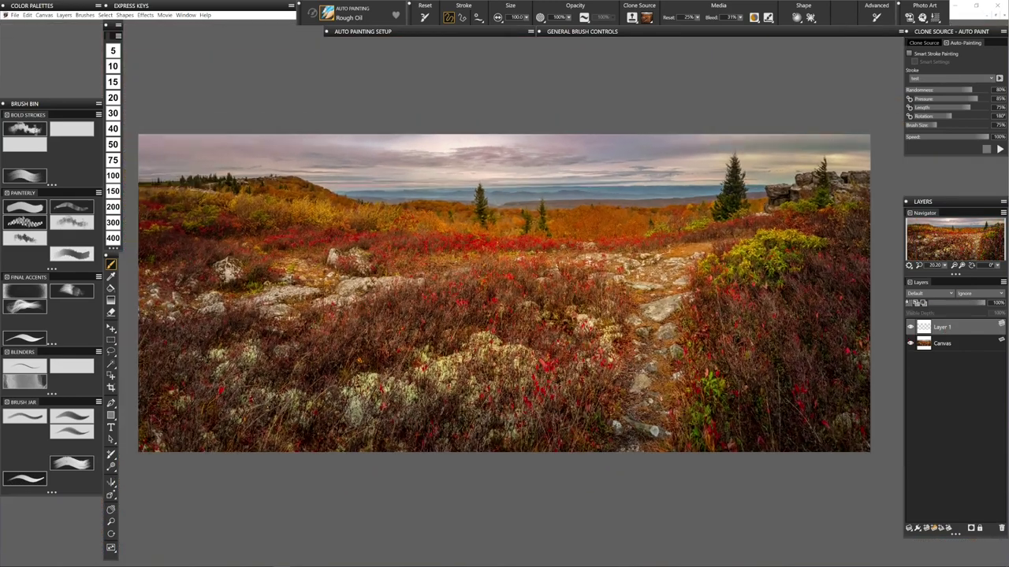
# - Expand the color palettes and turn on Clone Color so the brush takes its colors from the photo
pyautogui.click(41, 5)
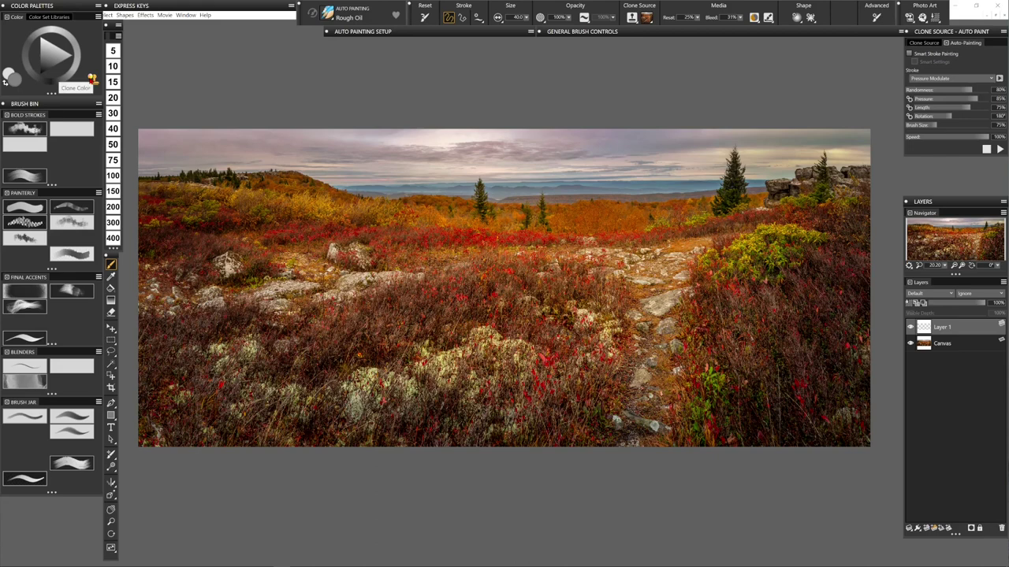
pyautogui.click(90, 77)
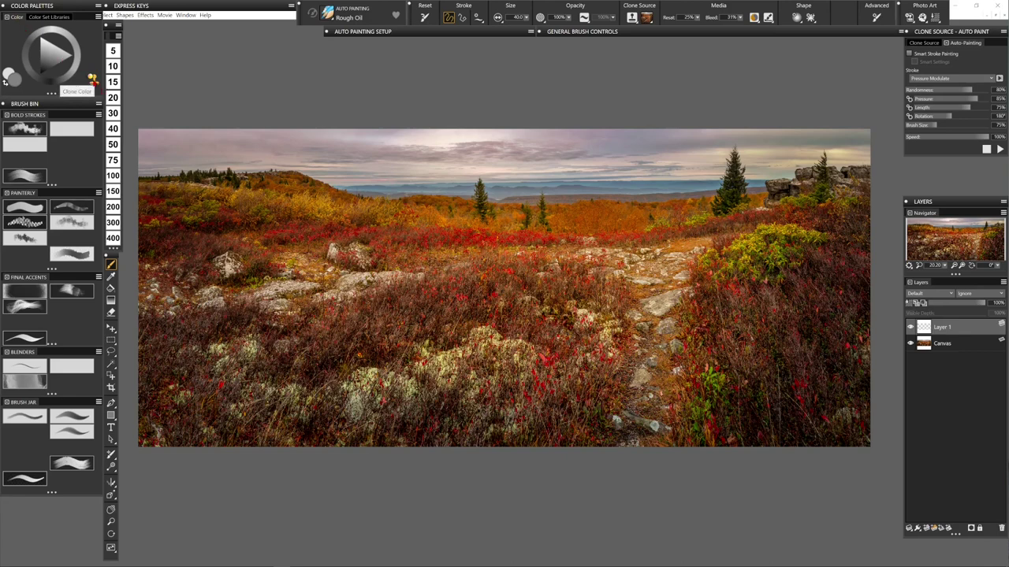
pyautogui.click(92, 79)
pyautogui.click(92, 80)
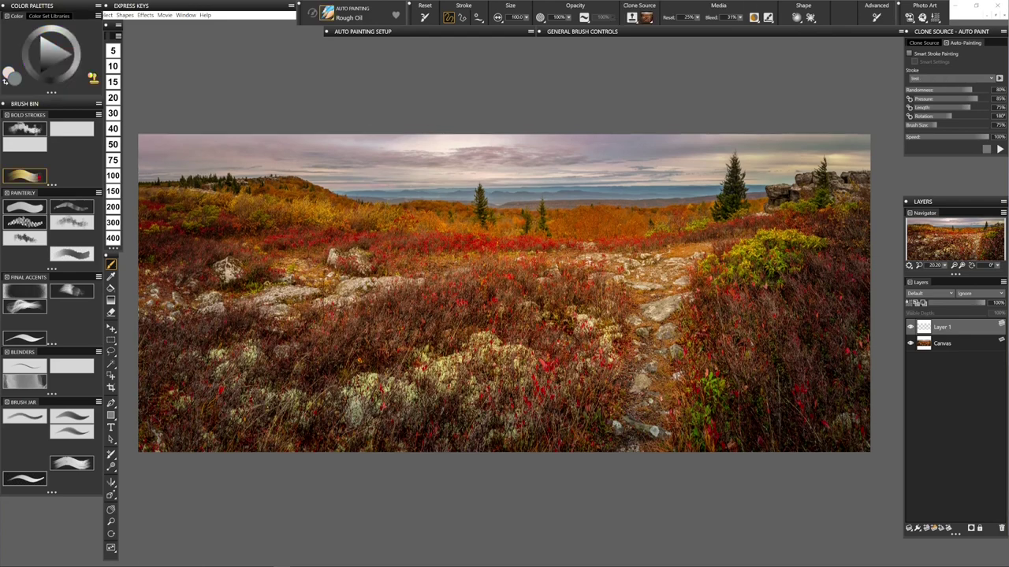
# - Auto-paint Layer 1 with the Build Up Oily brush, using Smart Stroke Painting with Smart Settings enabled
pyautogui.click(12, 182)
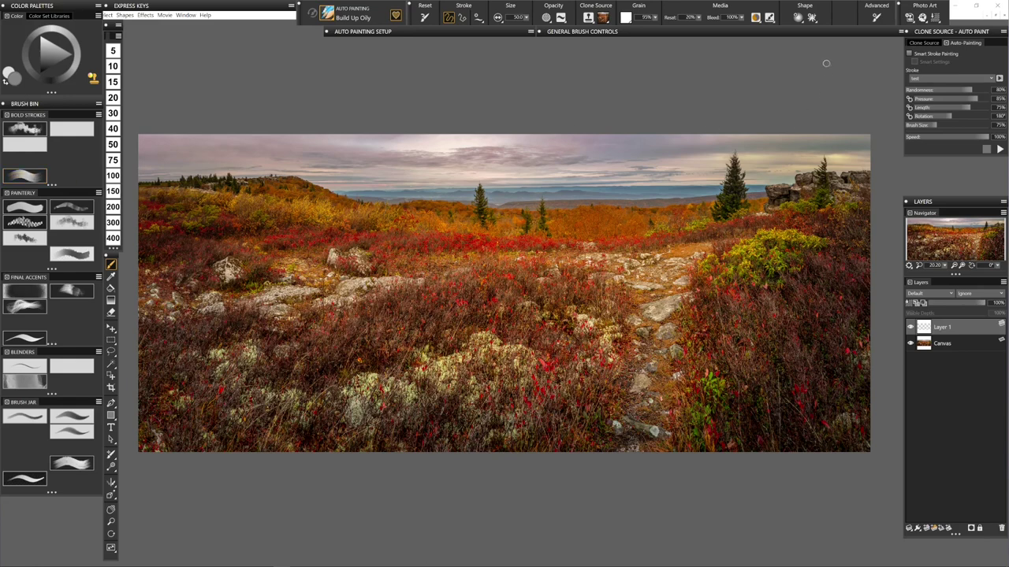
pyautogui.click(909, 54)
pyautogui.click(909, 55)
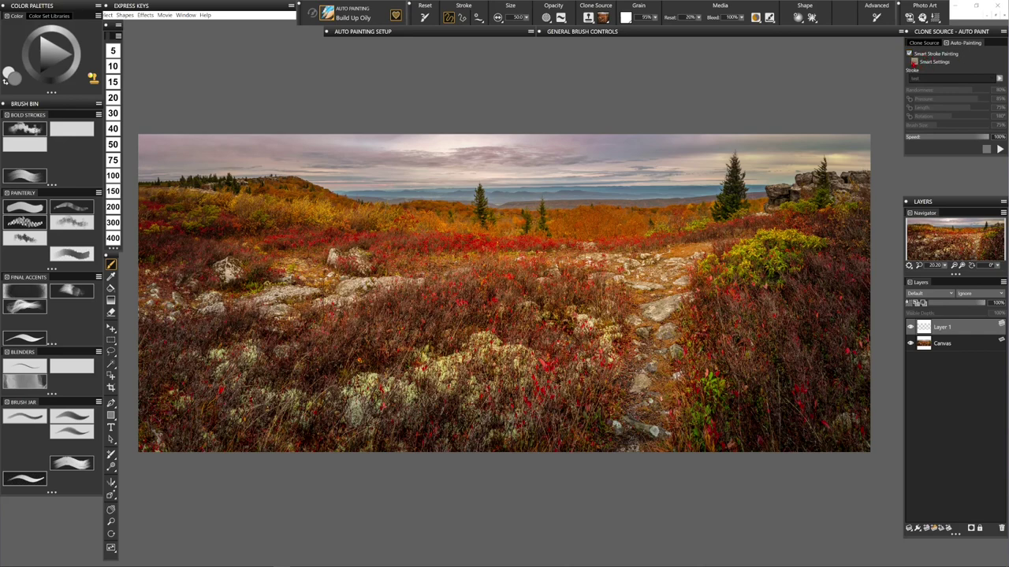
pyautogui.click(914, 62)
pyautogui.click(998, 150)
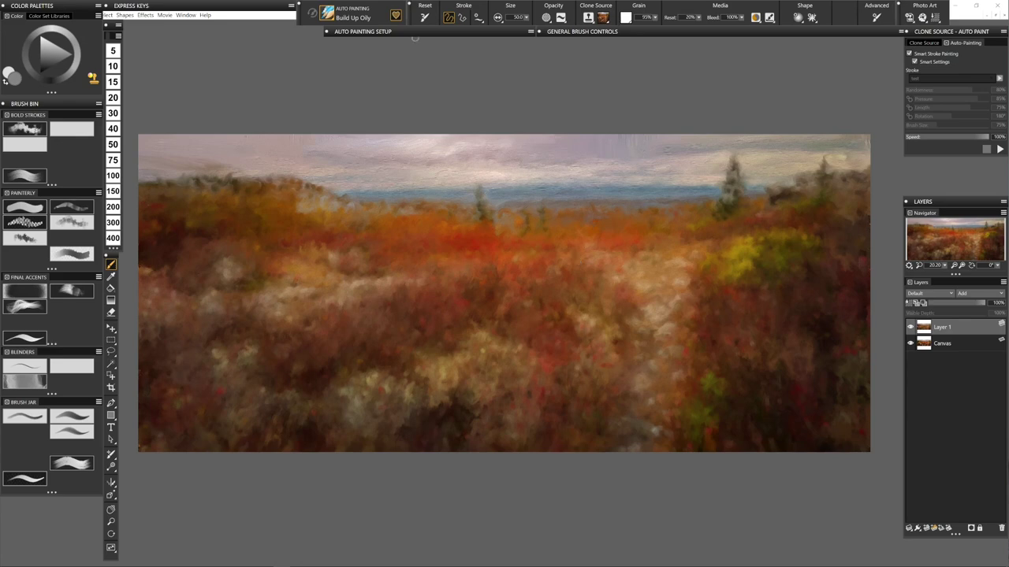
# - Examine the Build Up Oily brushwork on Layer 1 up close in the shrubs and across the whole image
pyautogui.scroll(5, 398, 237)
pyautogui.scroll(5, 543, 171)
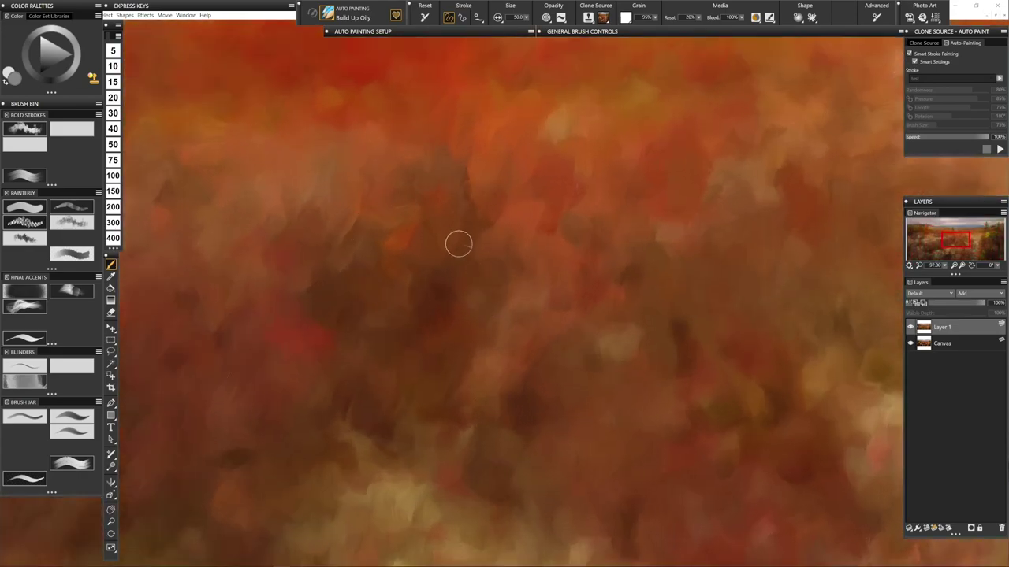
pyautogui.scroll(3, 457, 241)
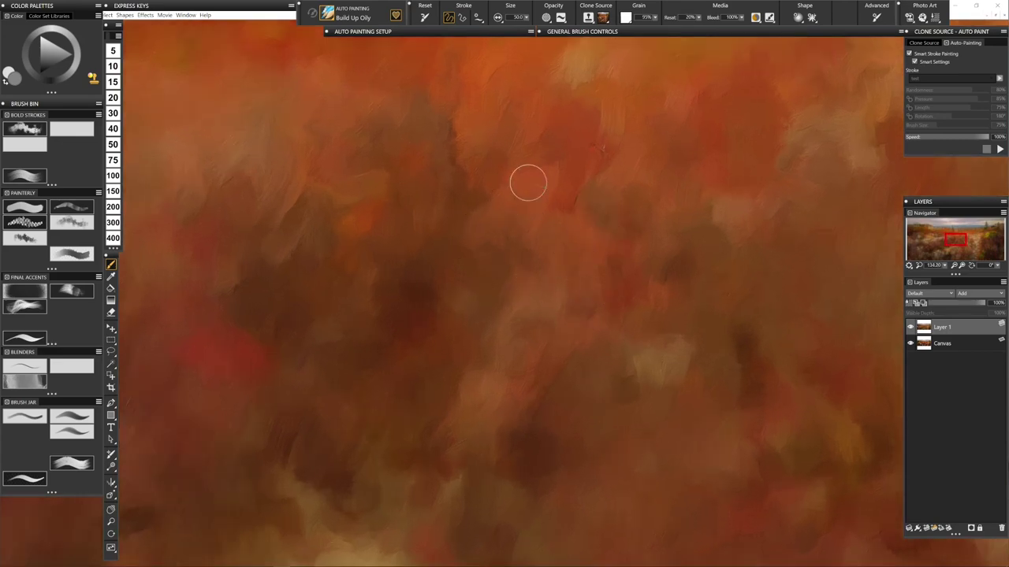
pyautogui.scroll(2, 493, 194)
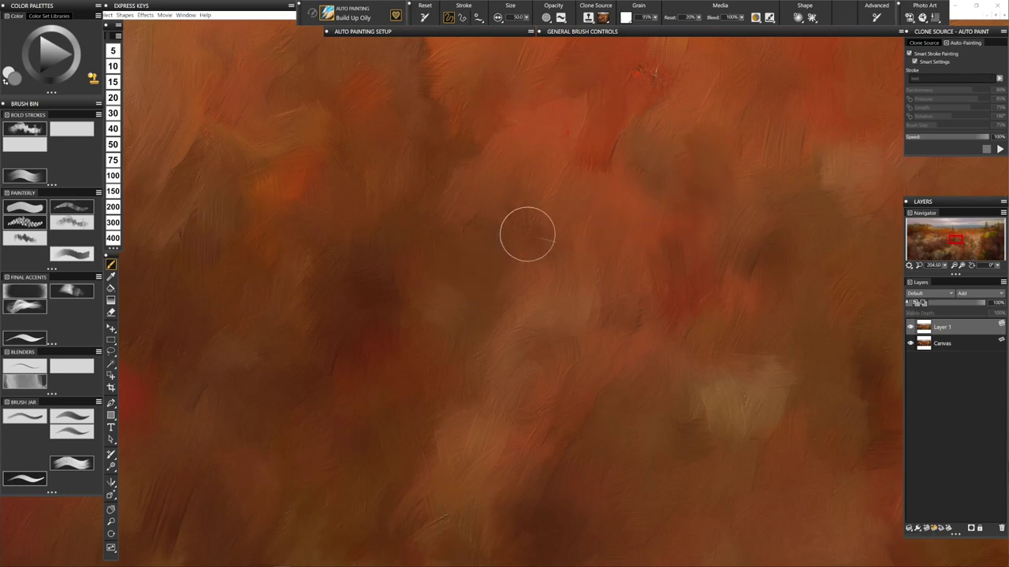
pyautogui.scroll(5, 513, 232)
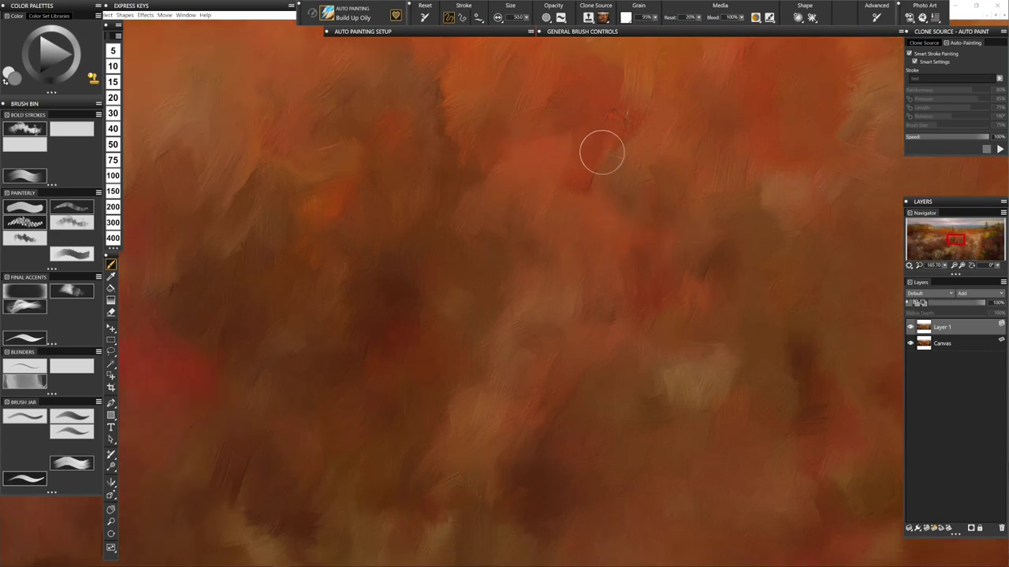
pyautogui.scroll(-3, 544, 251)
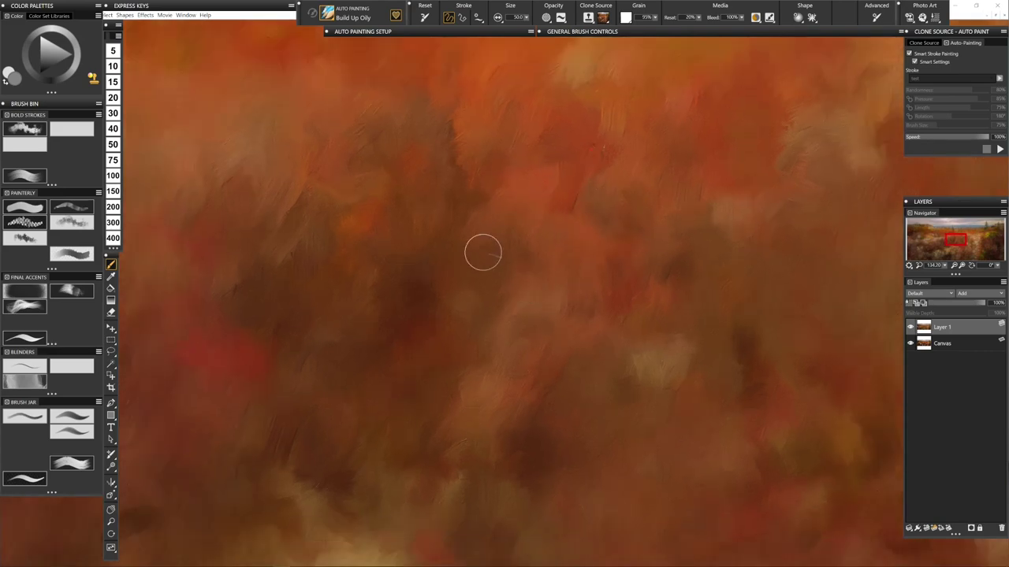
pyautogui.scroll(-4, 469, 228)
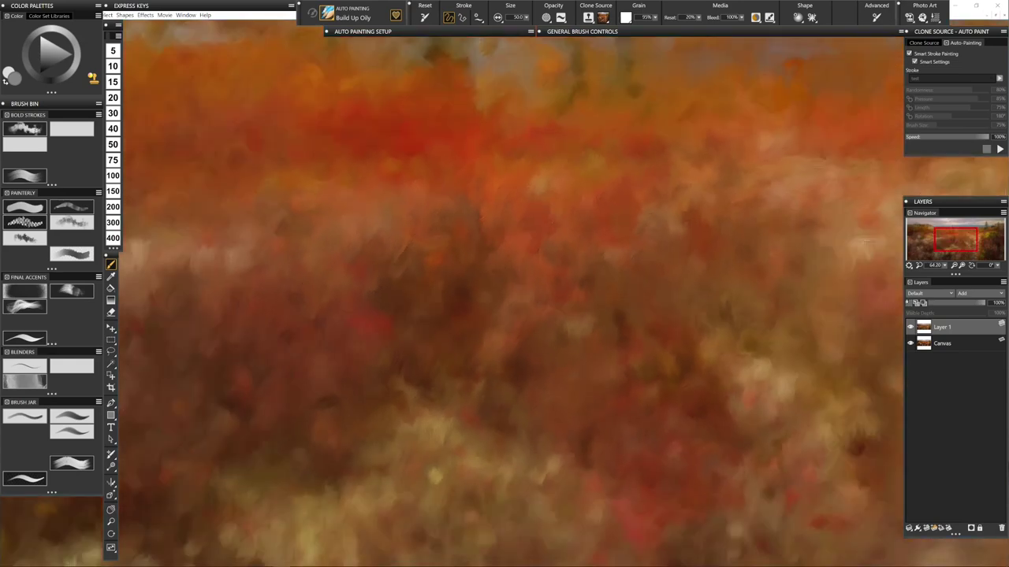
pyautogui.scroll(-4, 583, 123)
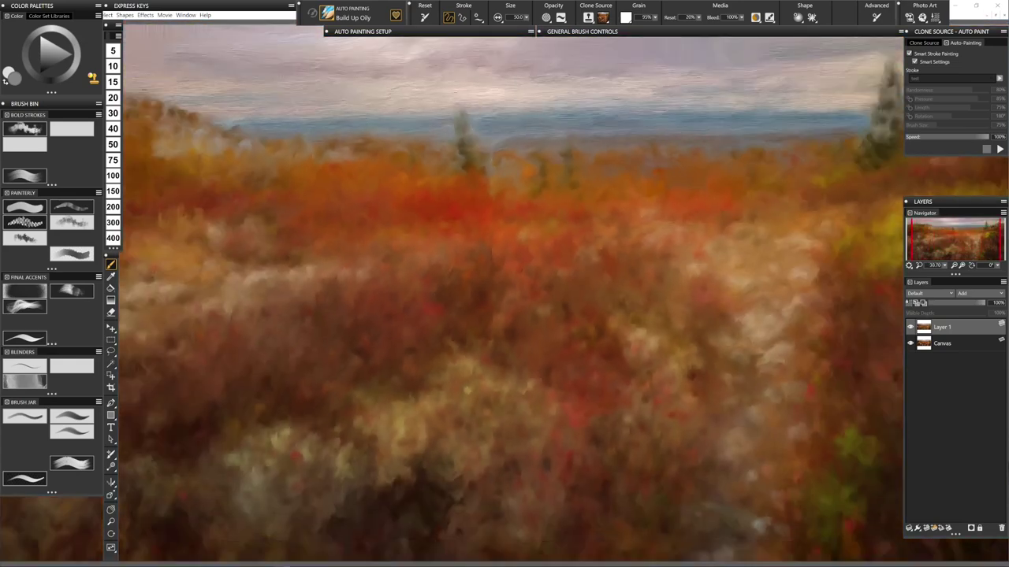
pyautogui.scroll(-4, 584, 122)
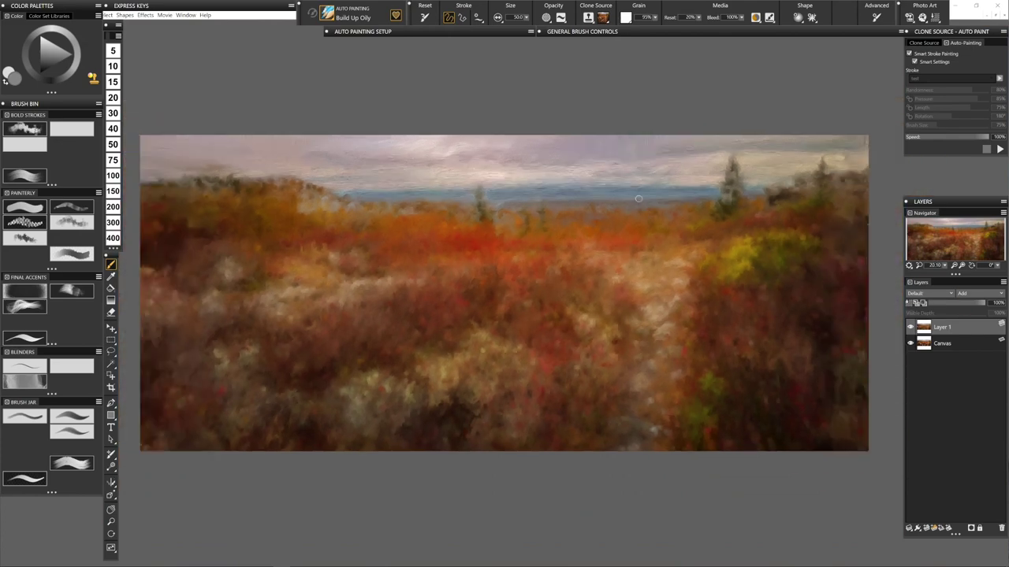
# - Hide Layer 1 and auto-paint a new layer above it with the Rough Oil brush at size 100 and Smart Settings on
pyautogui.click(911, 328)
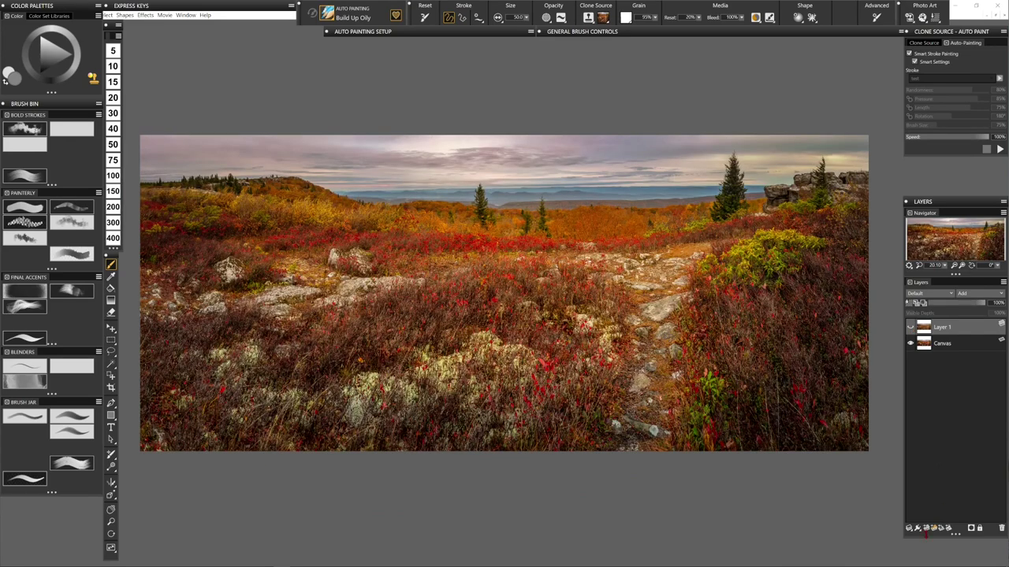
pyautogui.click(928, 528)
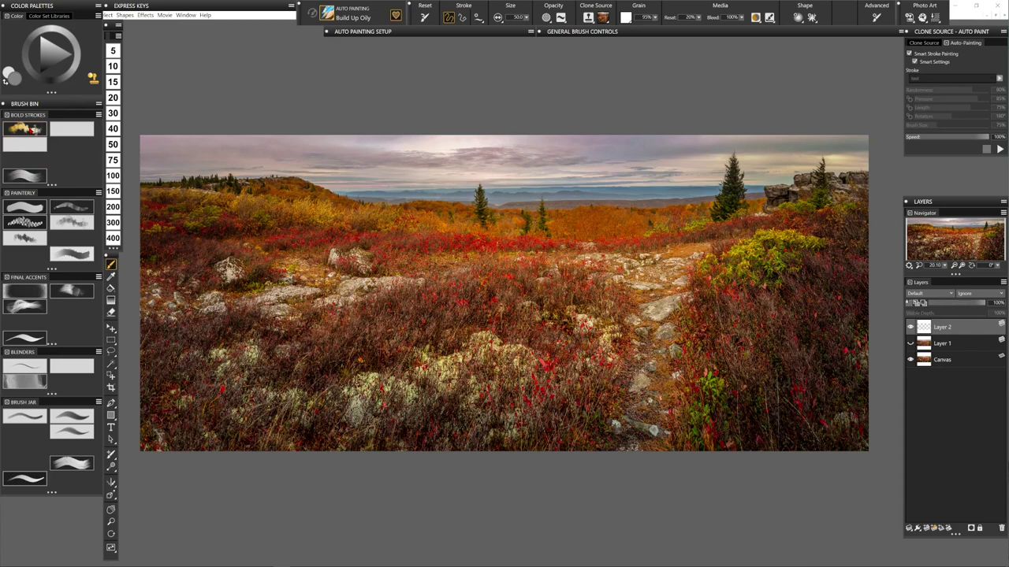
pyautogui.click(30, 130)
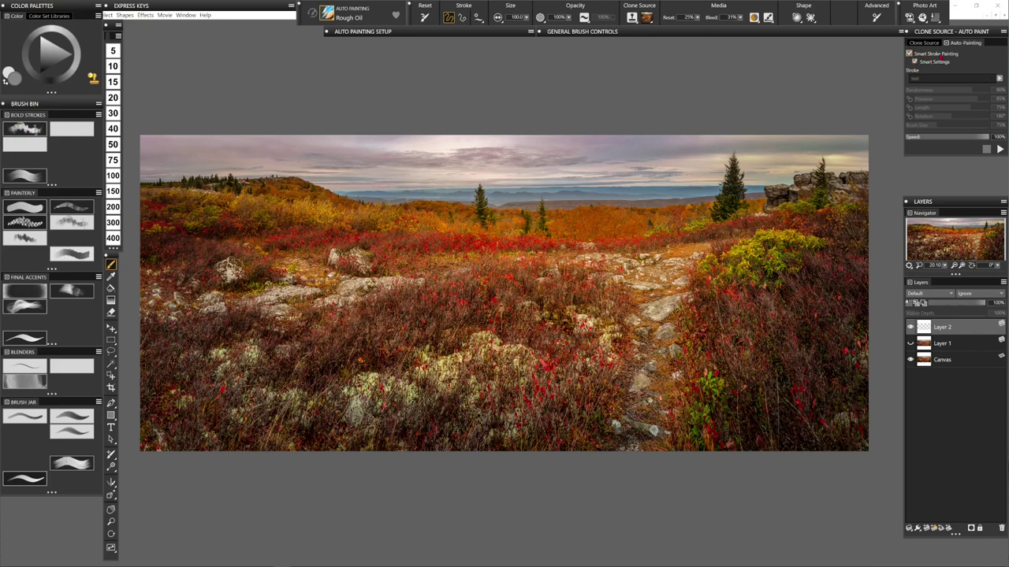
pyautogui.click(999, 149)
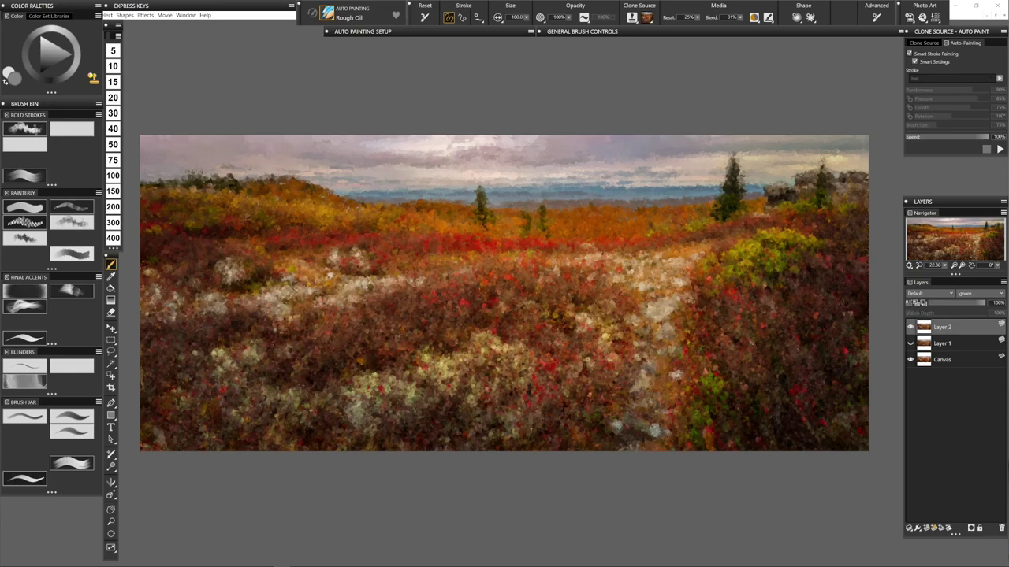
pyautogui.scroll(3, 387, 315)
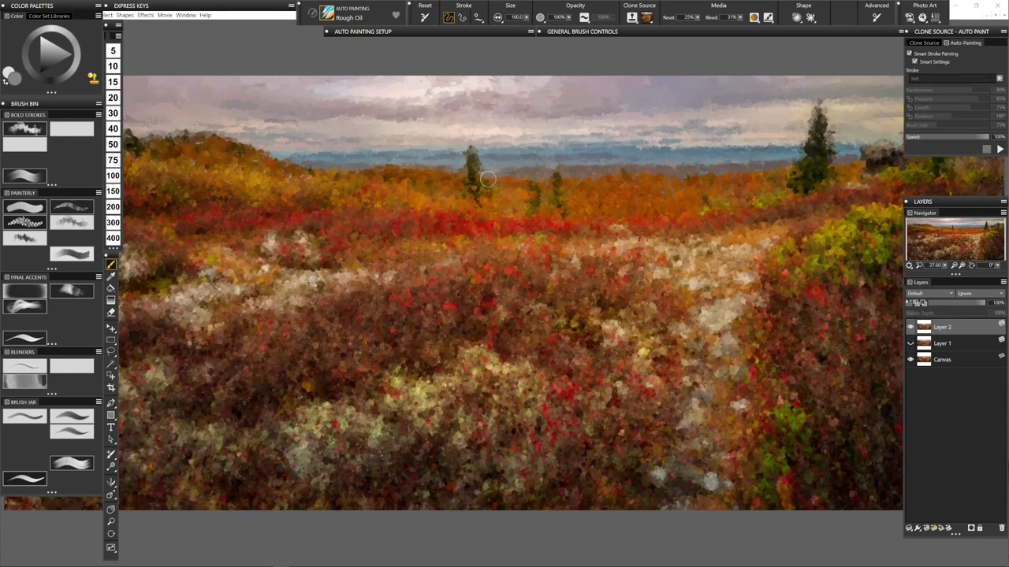
pyautogui.scroll(5, 488, 180)
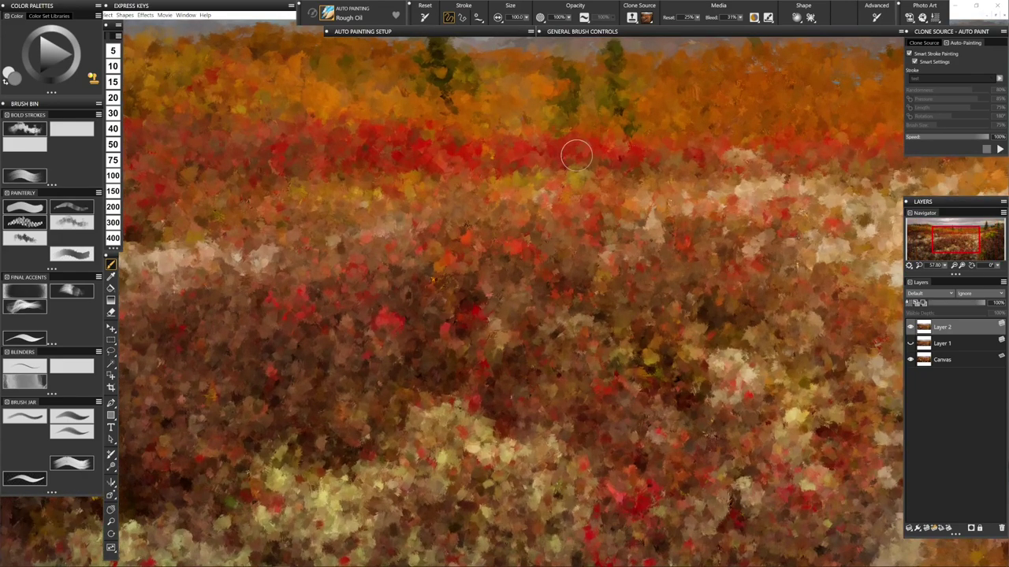
pyautogui.moveTo(473, 111); pyautogui.dragTo(479, 242)
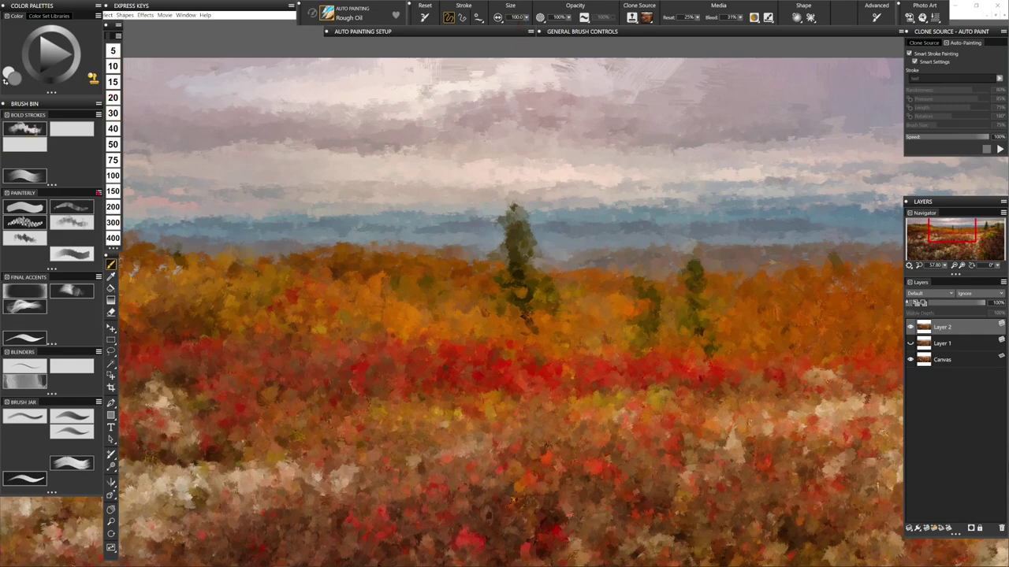
# - Auto-paint Layer 2 with the Rough Oil brush at size 20 and Smart Settings off, keeping the layer visible
pyautogui.click(113, 97)
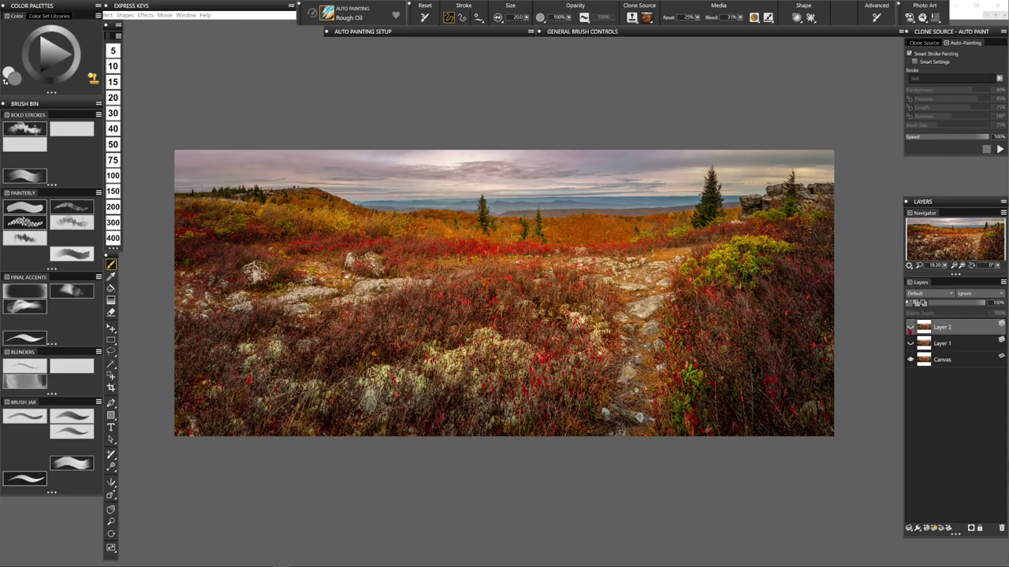
pyautogui.click(911, 327)
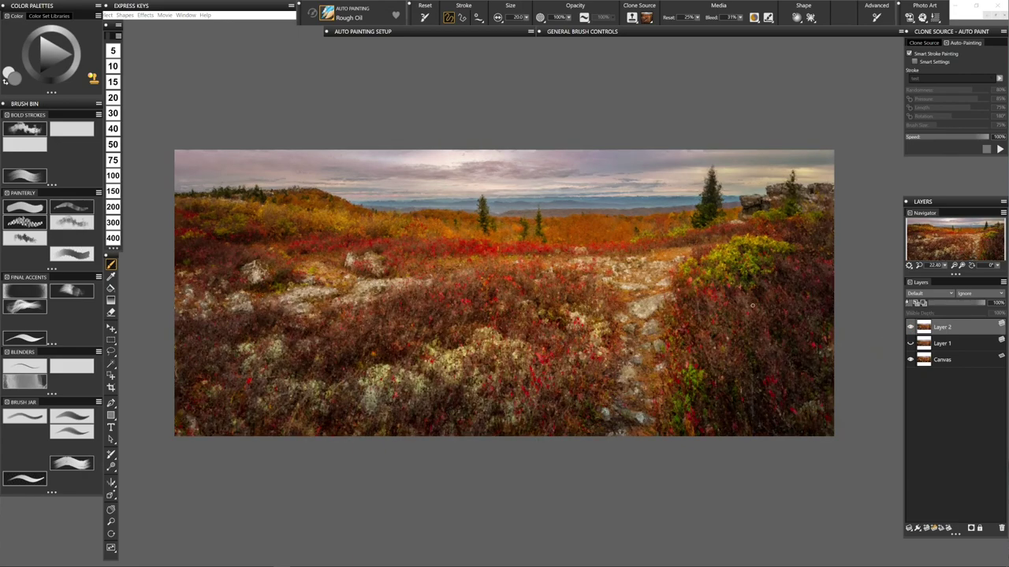
# - Inspect the size 20 Rough Oil strokes on Layer 2 up close over the shrubs and in the full picture
pyautogui.scroll(5, 752, 306)
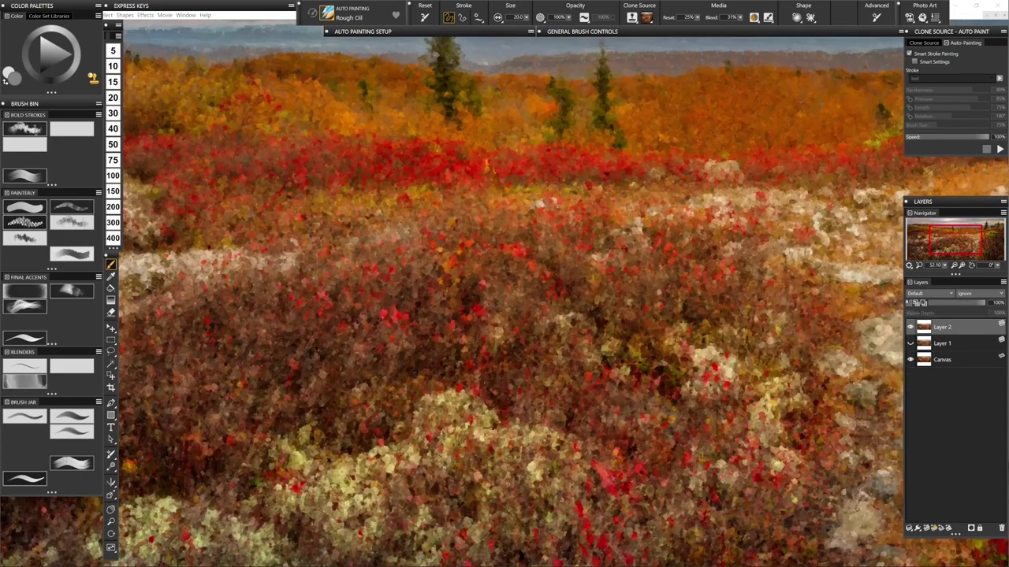
pyautogui.scroll(2, 456, 249)
pyautogui.scroll(1, 499, 257)
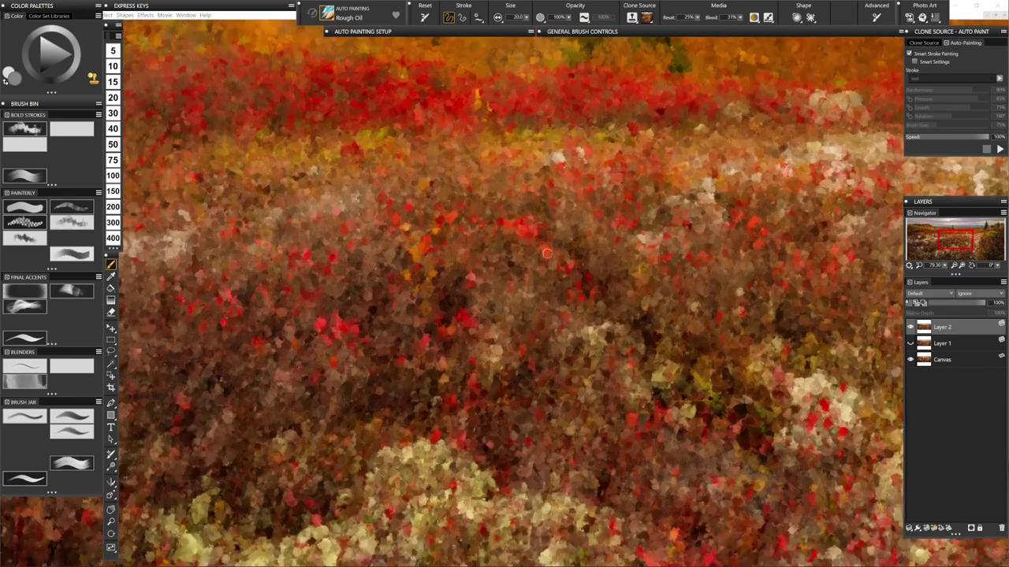
pyautogui.scroll(2, 368, 297)
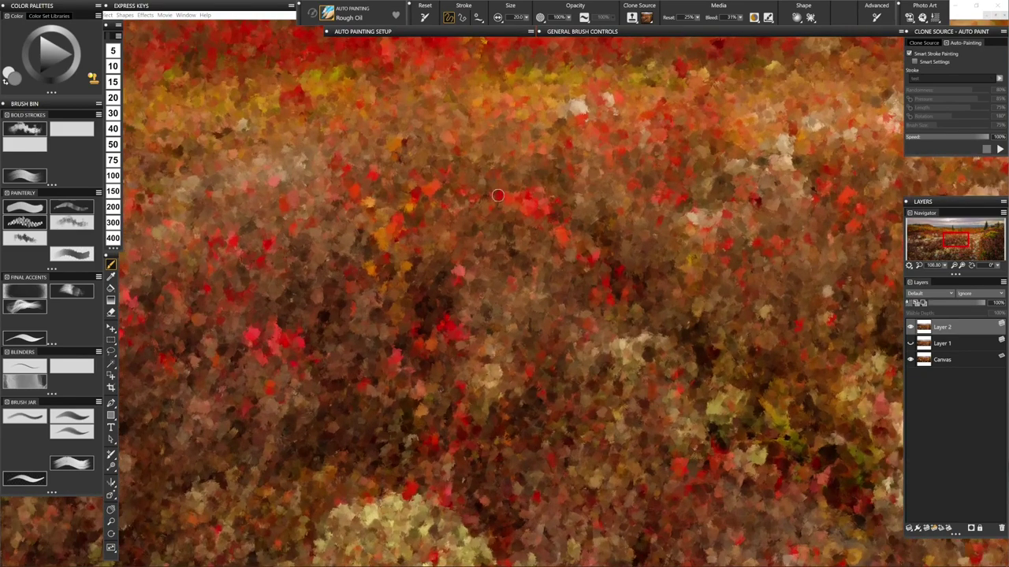
pyautogui.scroll(1, 463, 263)
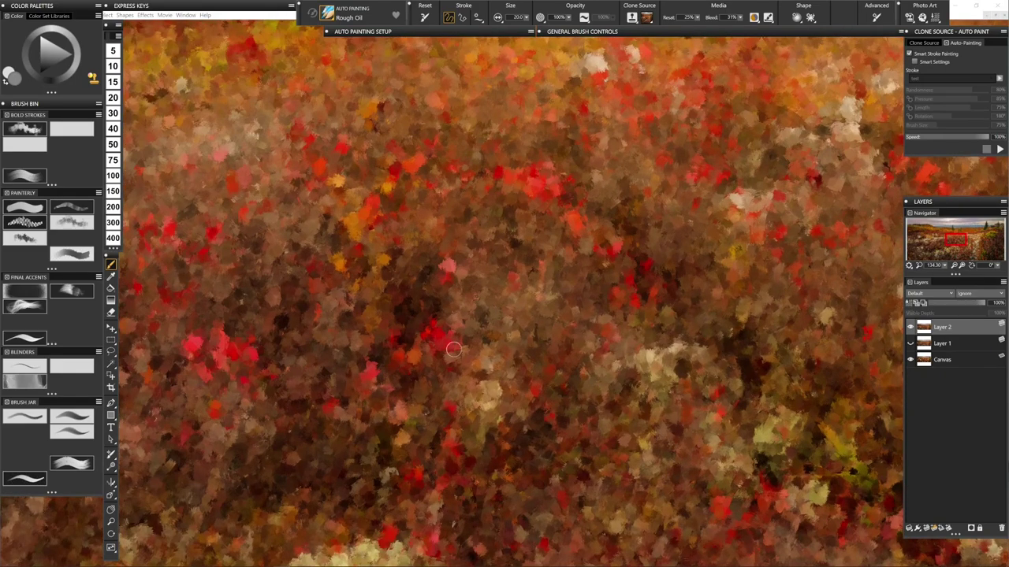
pyautogui.scroll(1, 384, 334)
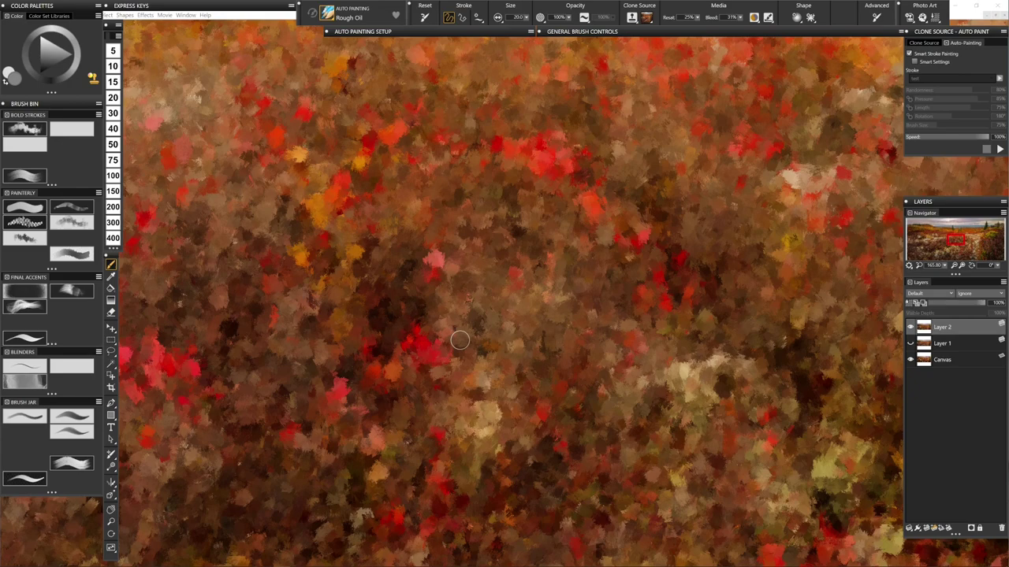
pyautogui.hotkey('ctrl', '0')
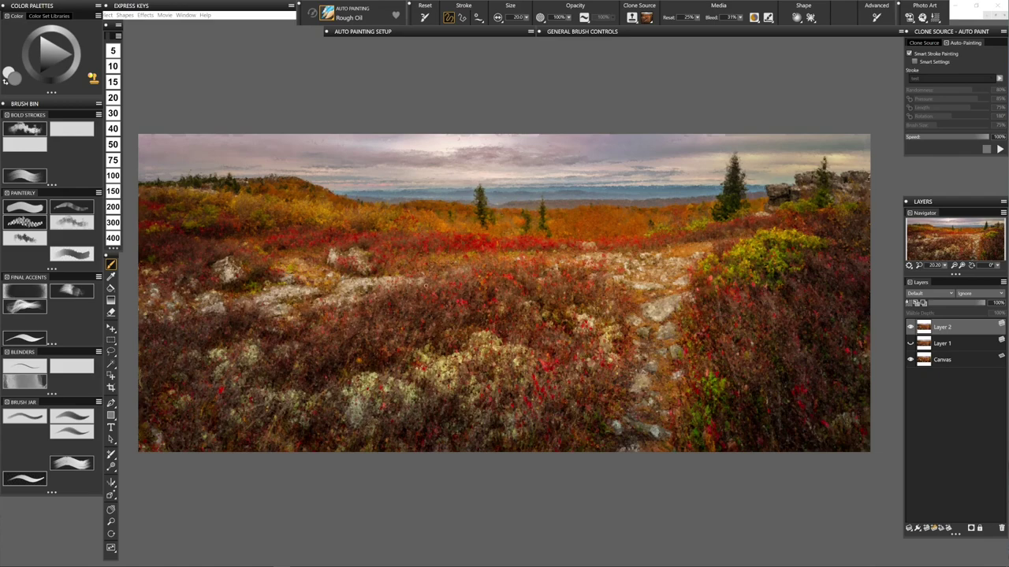
pyautogui.scroll(3, 508, 299)
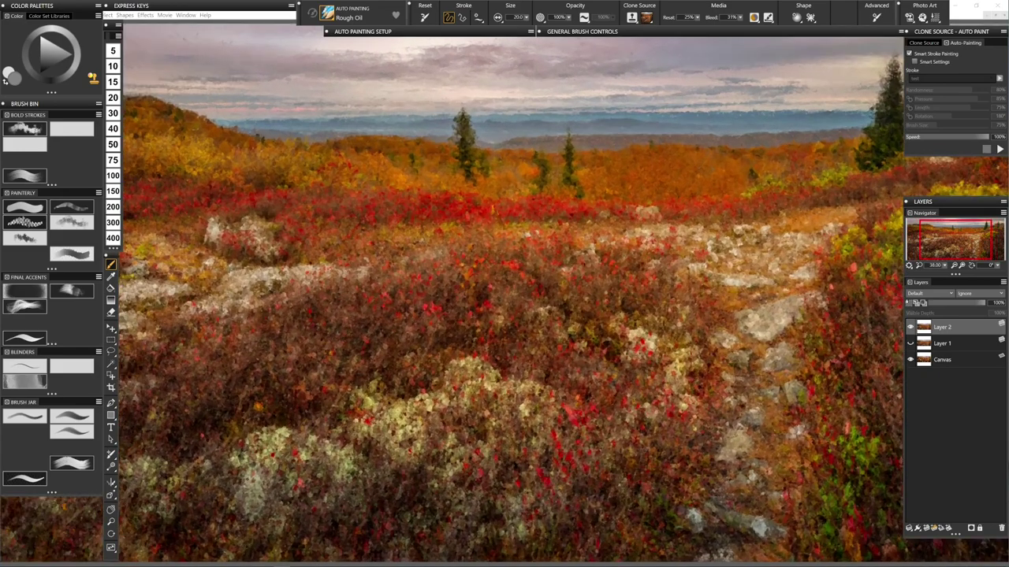
# - Examine the Rough Oil brushwork on Layer 2 around the evergreens, distant hills and pale rocks, finishing with the whole picture
pyautogui.scroll(3, 480, 176)
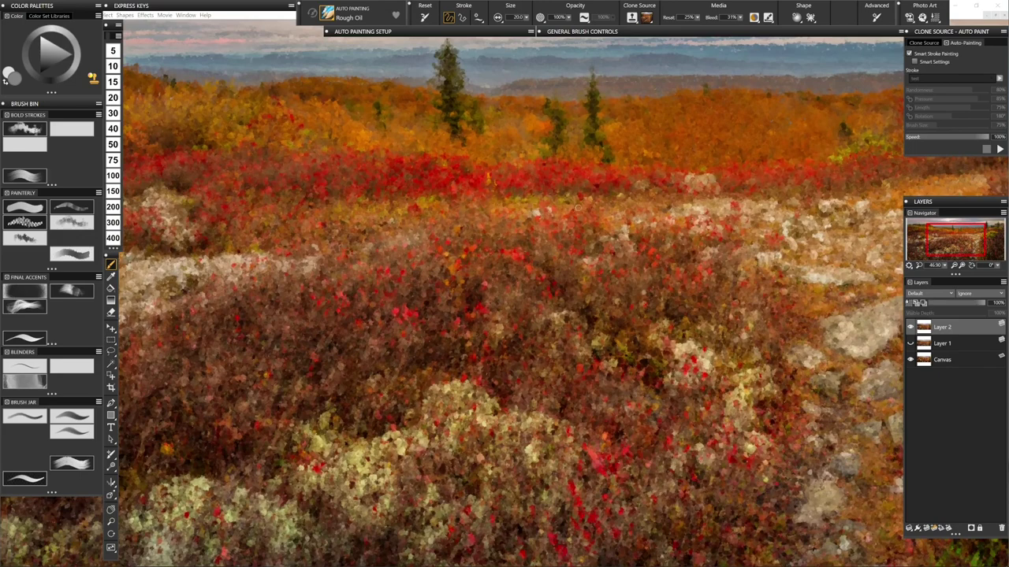
pyautogui.scroll(2, 504, 197)
pyautogui.scroll(1, 521, 284)
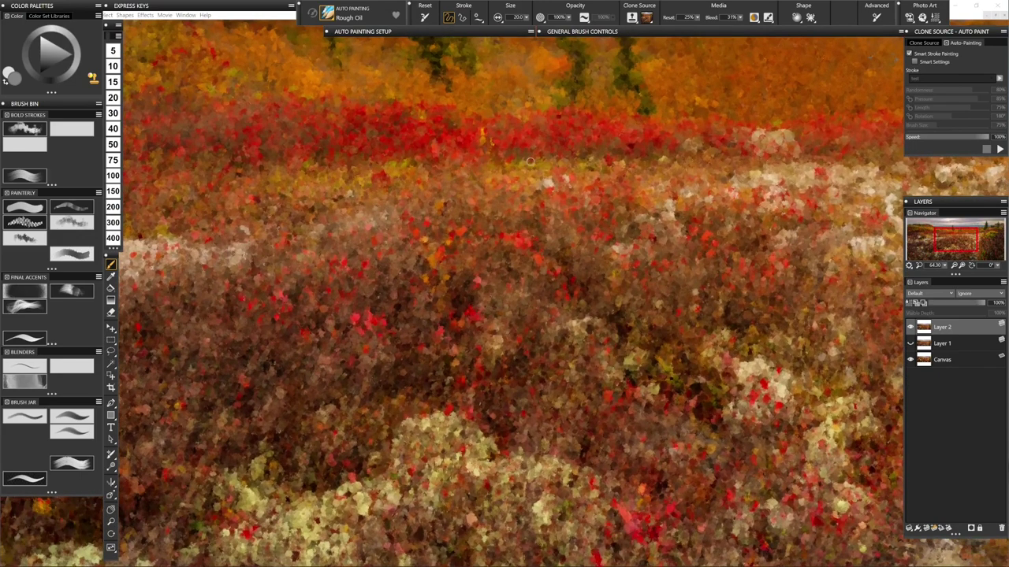
pyautogui.scroll(-3, 455, 279)
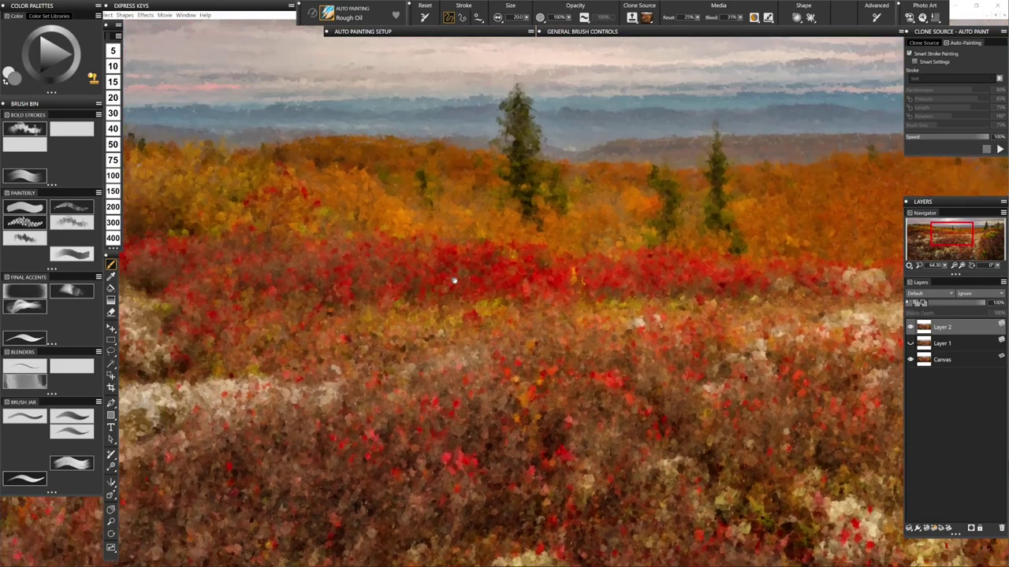
pyautogui.hscroll(3, 544, 256)
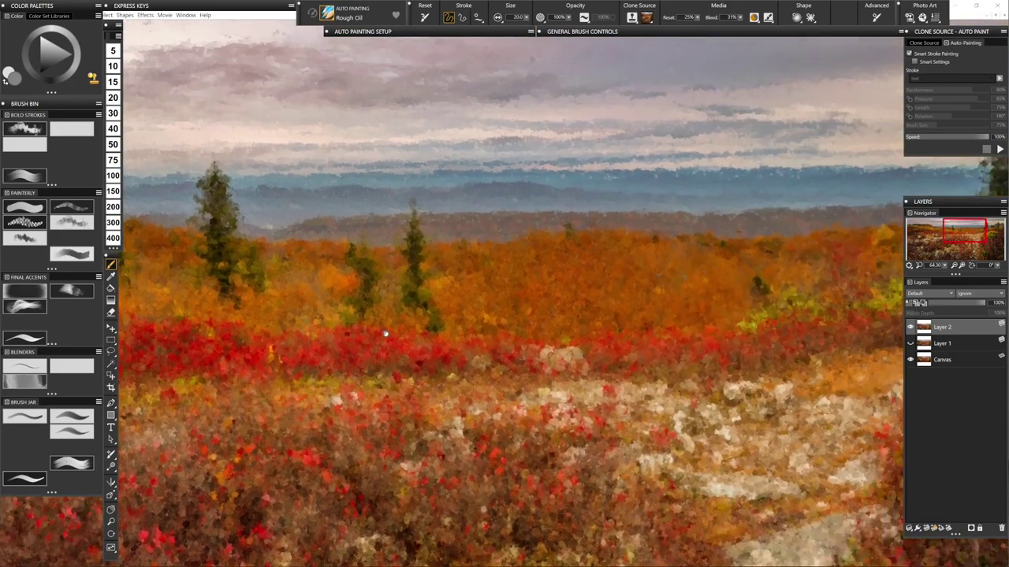
pyautogui.hscroll(3, 631, 233)
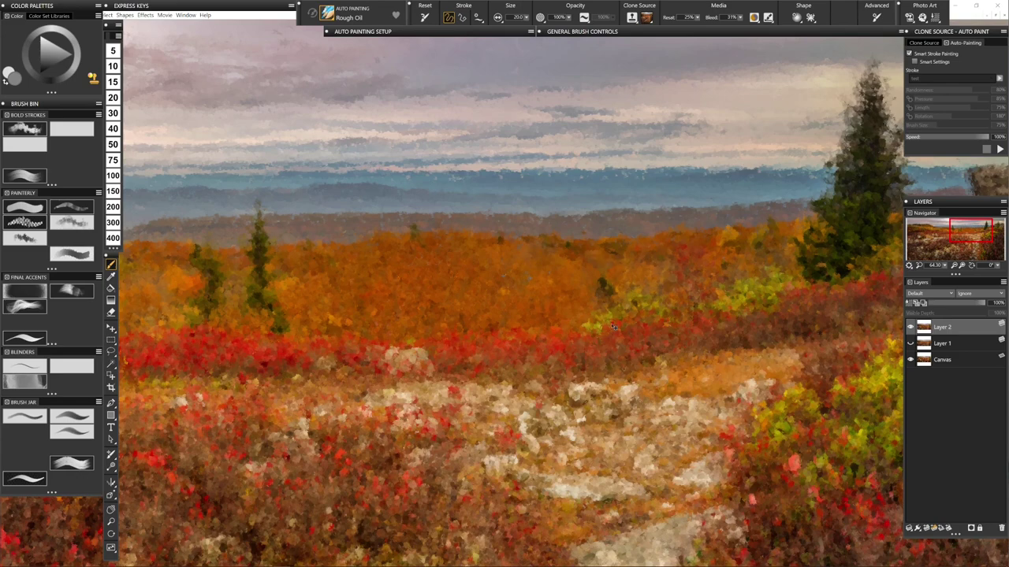
pyautogui.hotkey('ctrl', '0')
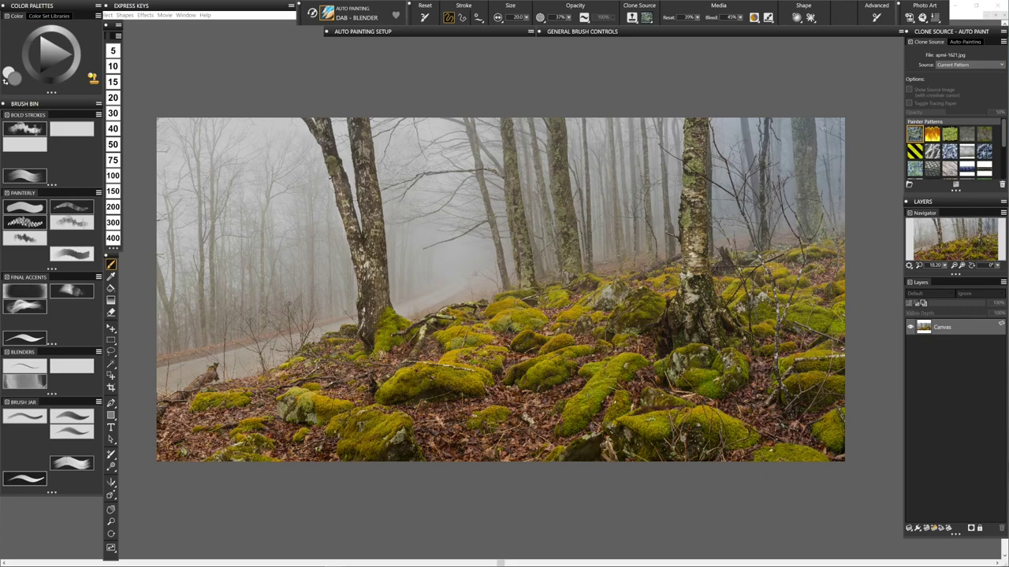
# - Embed the current document, apmi-1621.jpg, as the clone source image for the foggy forest photo
pyautogui.click(958, 64)
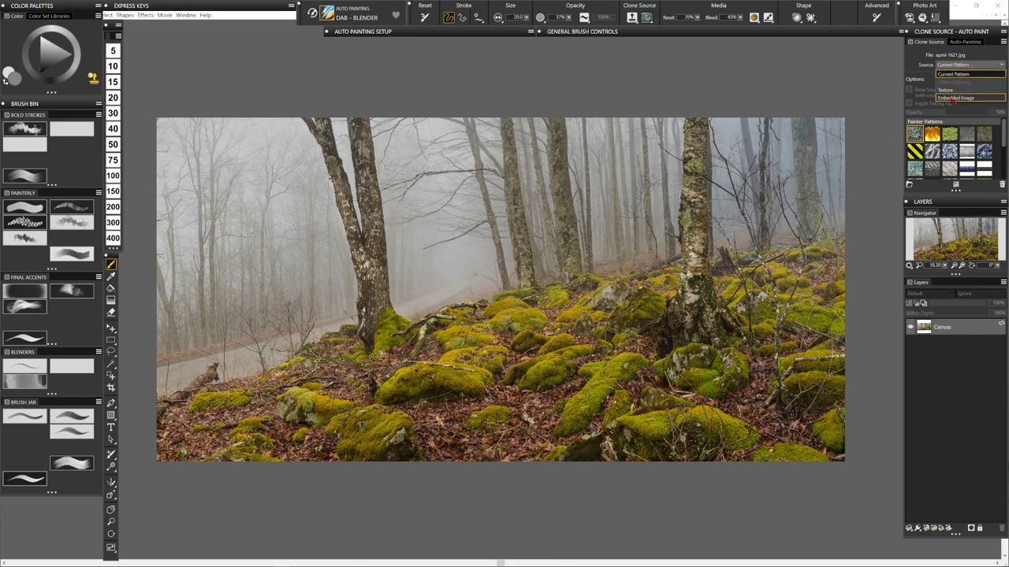
pyautogui.click(954, 98)
pyautogui.click(370, 313)
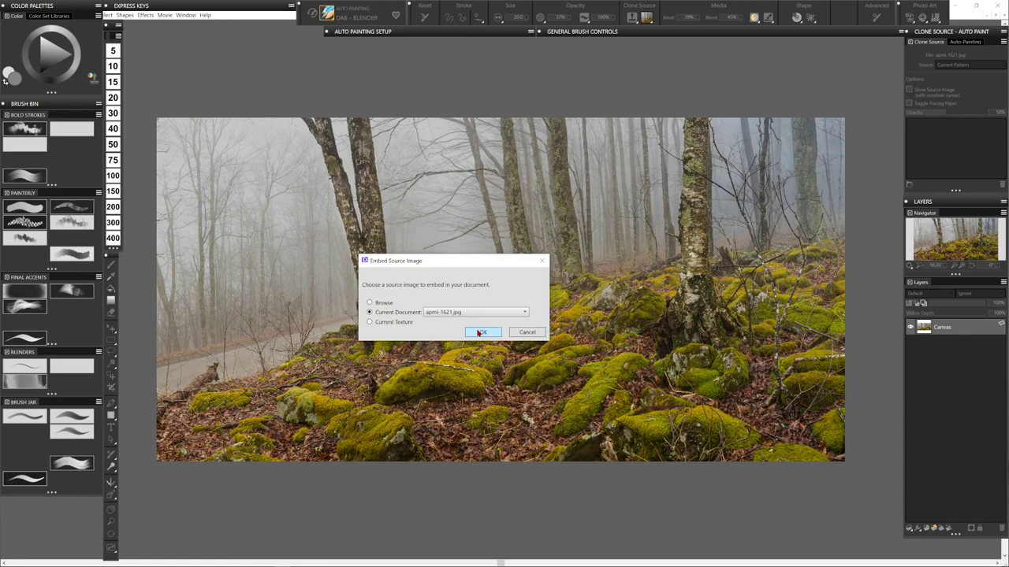
pyautogui.click(478, 333)
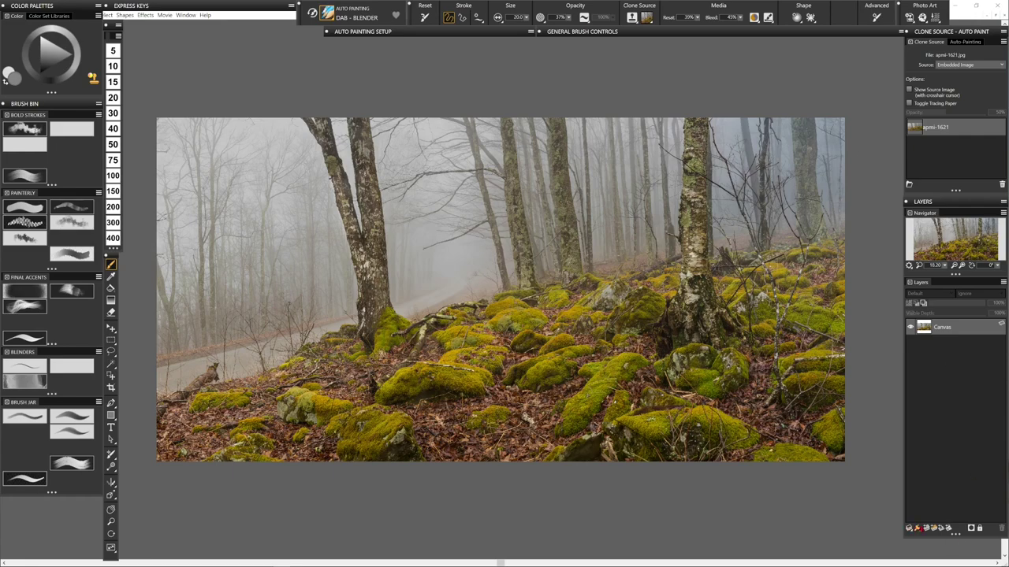
# - Add a layer above the canvas and auto-paint it with the Rough Knife brush at size 100 with Smart Stroke Painting and Smart Settings on
pyautogui.click(927, 528)
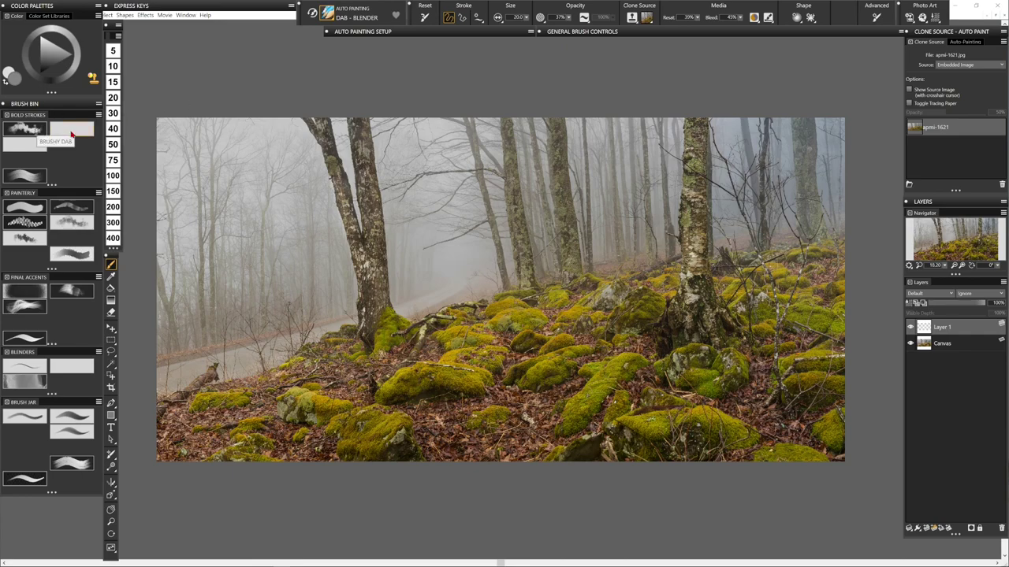
pyautogui.click(25, 222)
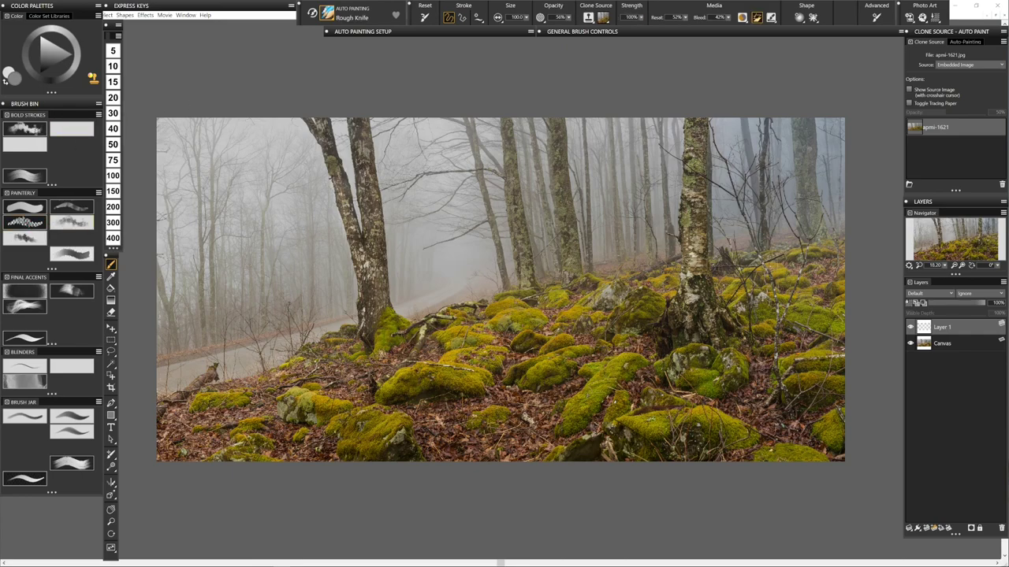
pyautogui.click(909, 90)
pyautogui.click(969, 42)
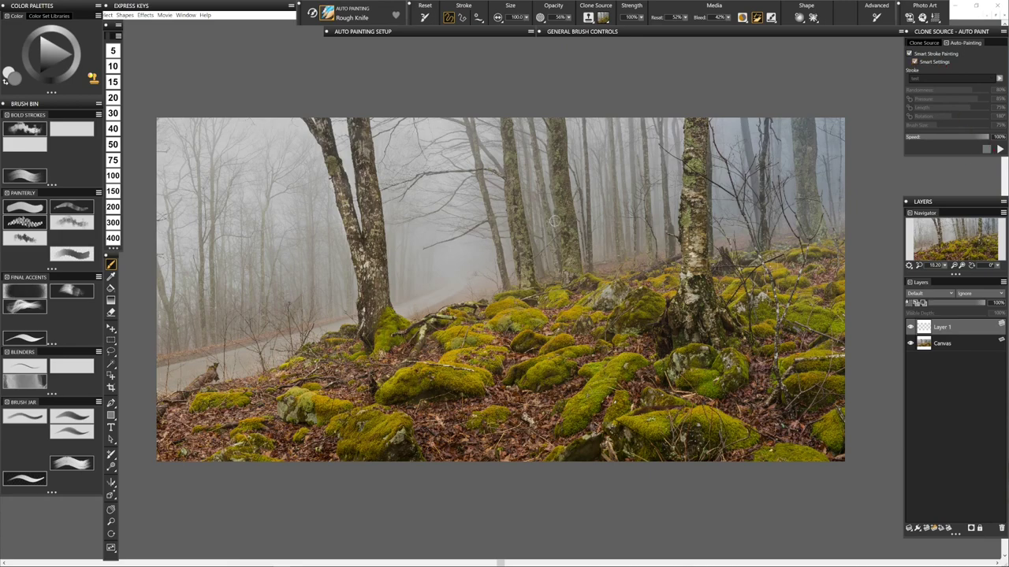
pyautogui.click(997, 150)
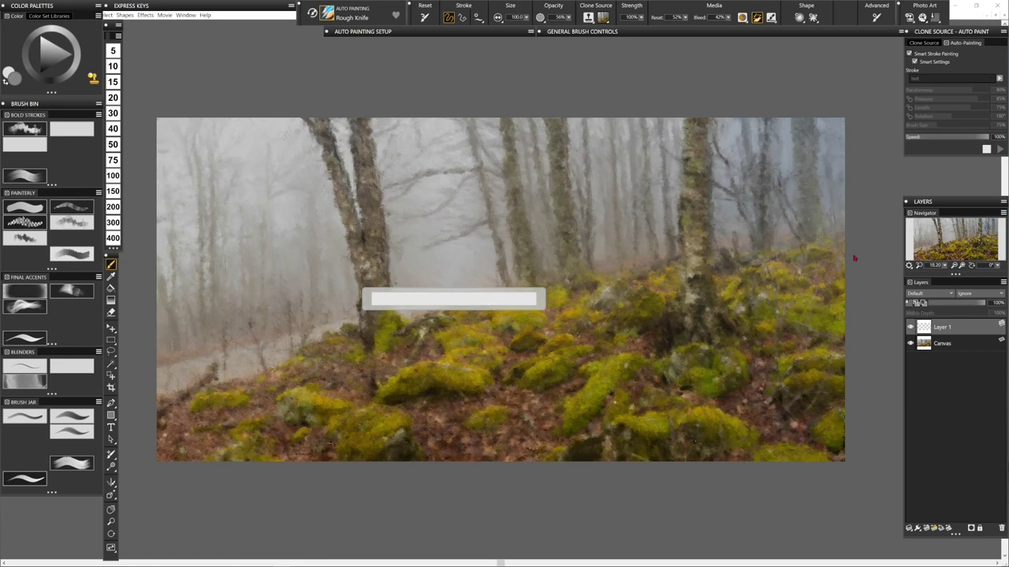
pyautogui.click(986, 148)
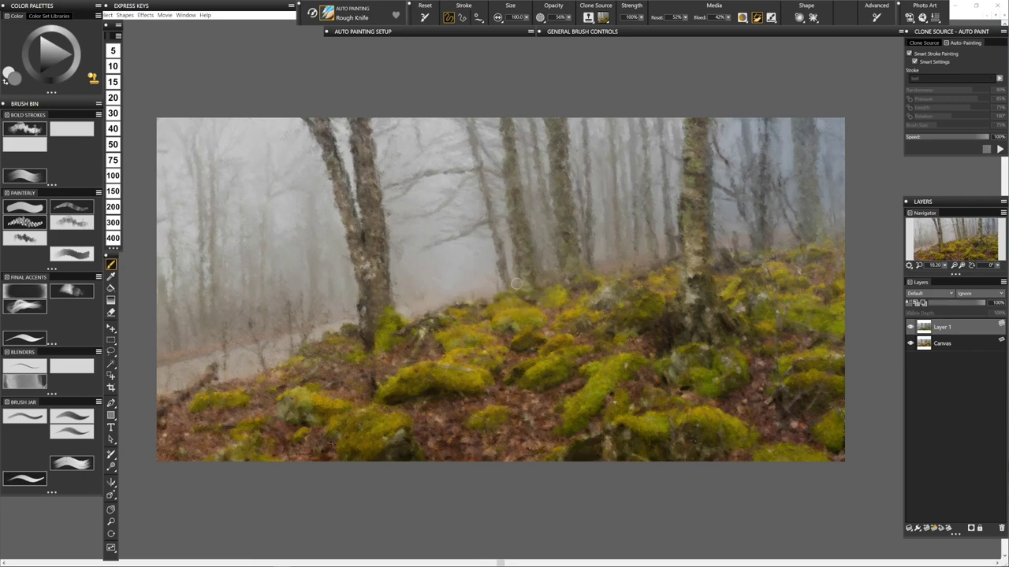
# - Examine the Rough Knife strokes on Layer 1 up close on the mossy rocks and tree trunks
pyautogui.scroll(3, 367, 385)
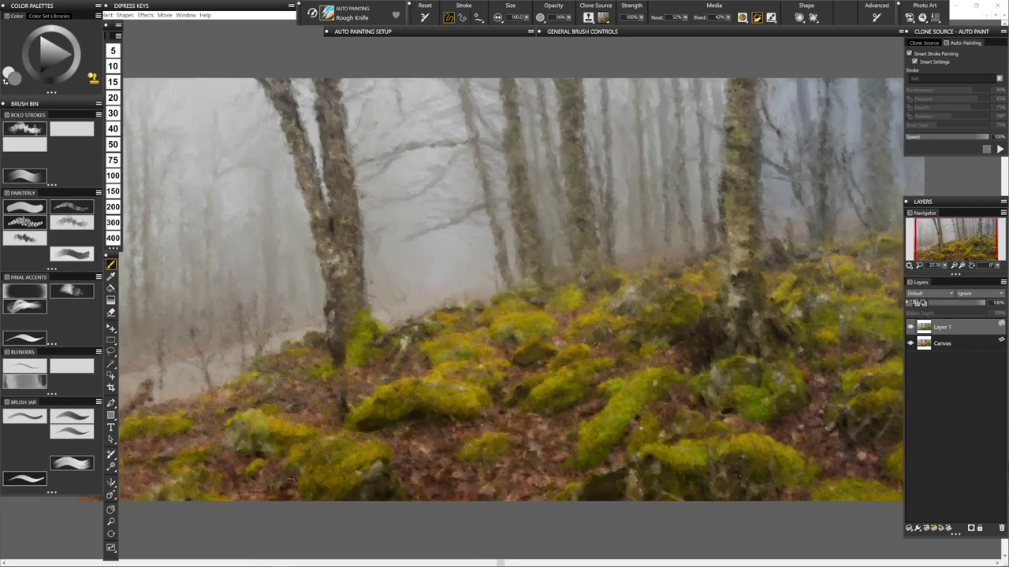
pyautogui.scroll(4, 498, 380)
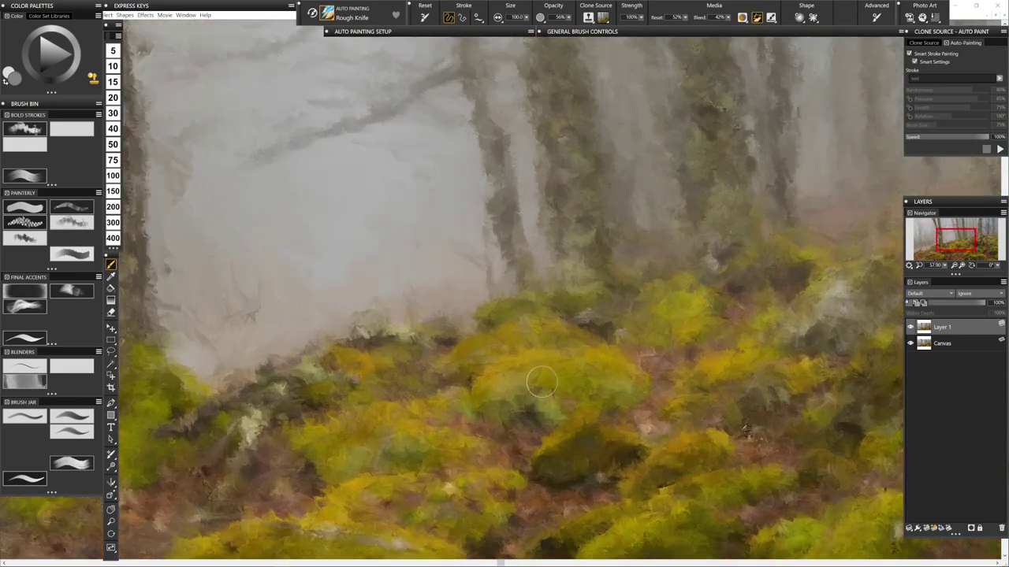
pyautogui.scroll(1, 473, 307)
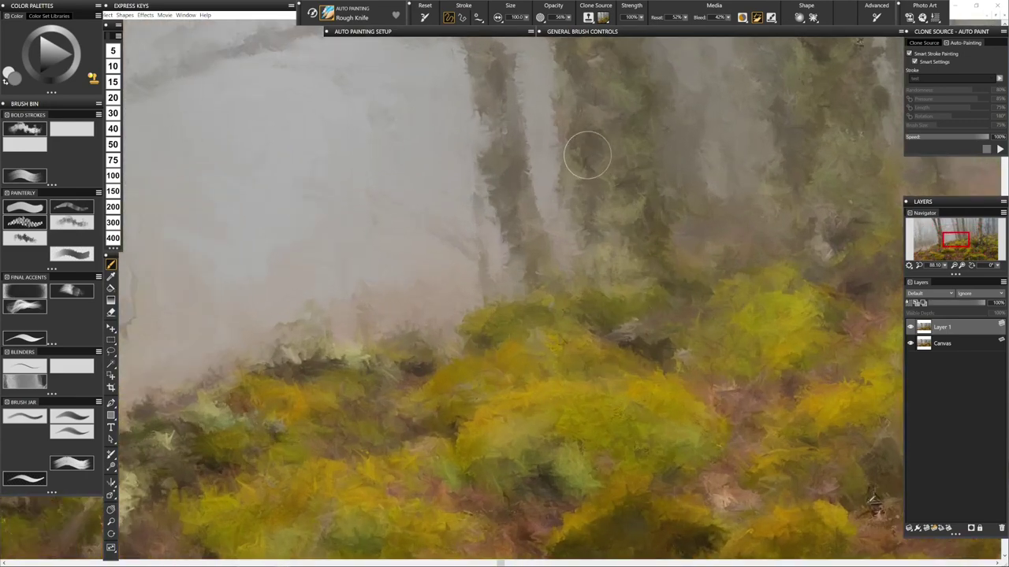
pyautogui.scroll(-3, 535, 339)
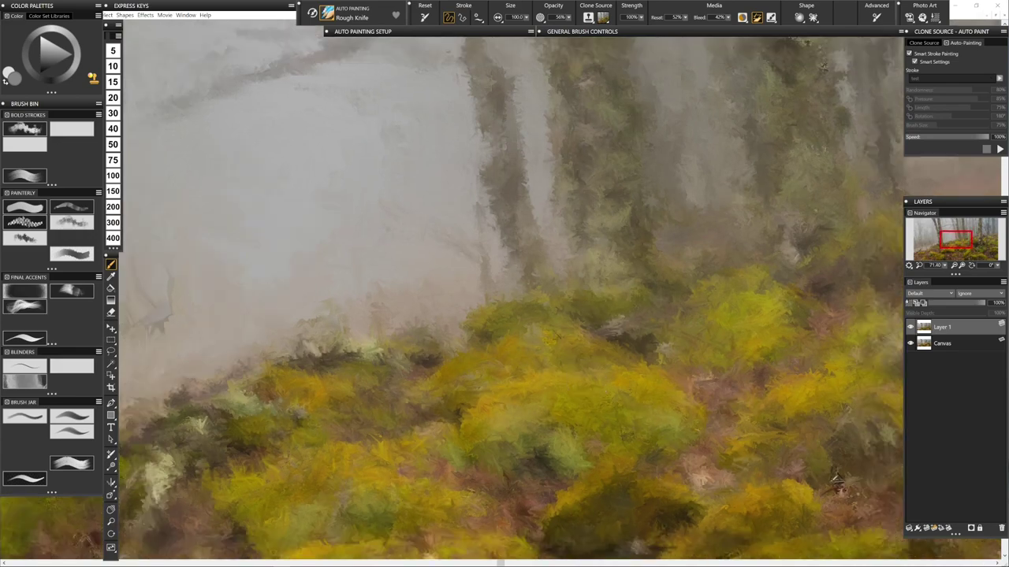
pyautogui.scroll(-2, 570, 315)
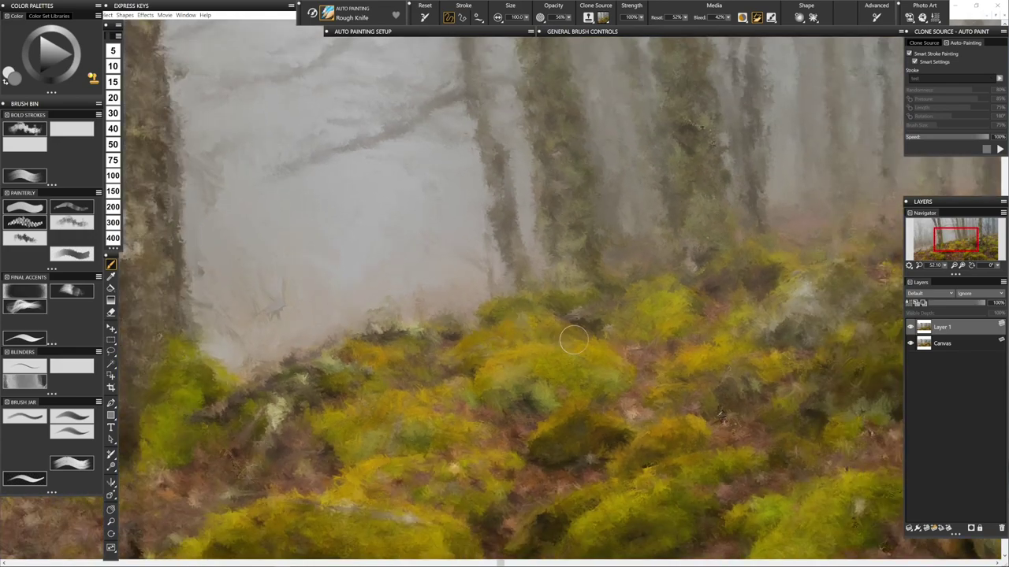
pyautogui.scroll(-3, 533, 229)
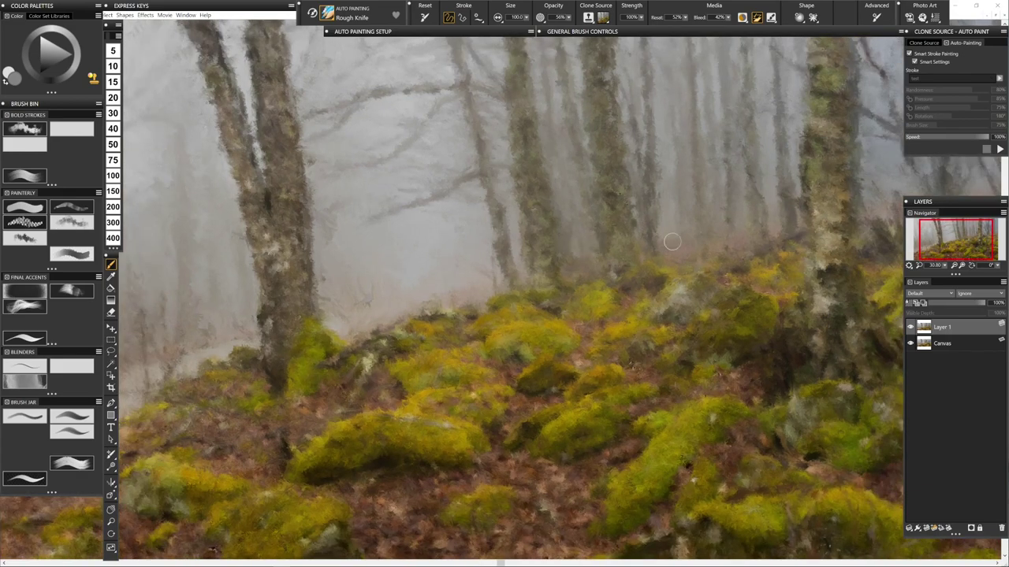
pyautogui.scroll(-1, 519, 292)
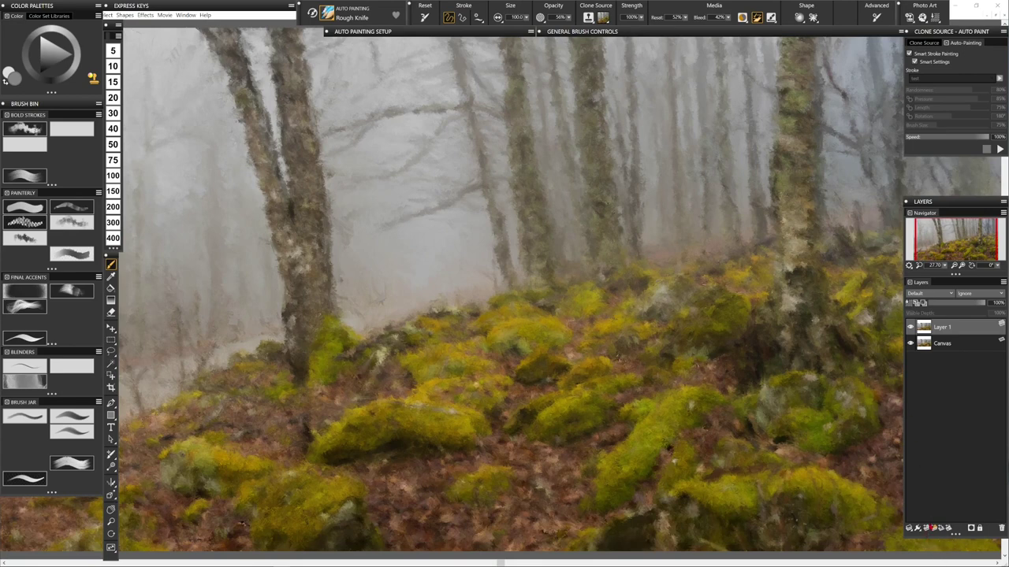
# - Add a second layer and auto-paint it with the Spongefetti brush at size 50 and Smart Settings off
pyautogui.click(927, 528)
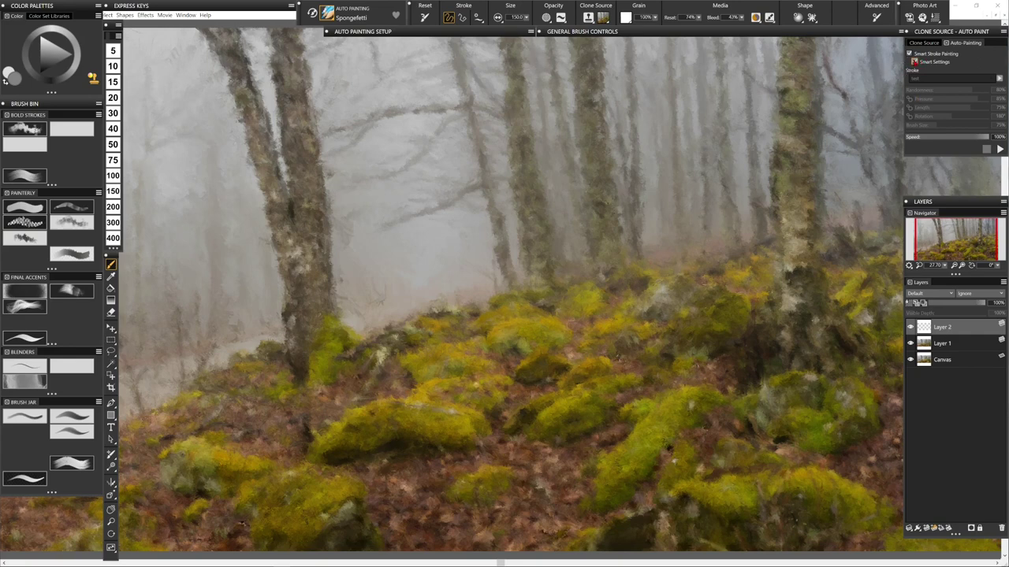
pyautogui.click(914, 61)
pyautogui.click(115, 145)
pyautogui.click(999, 150)
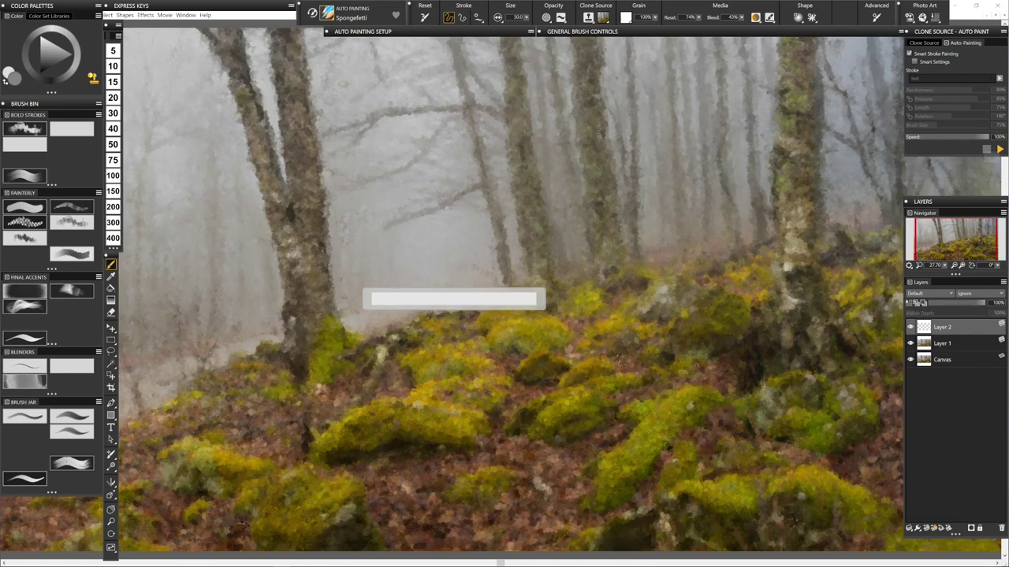
pyautogui.click(986, 149)
pyautogui.hotkey('ctrl', 'alt', '0')
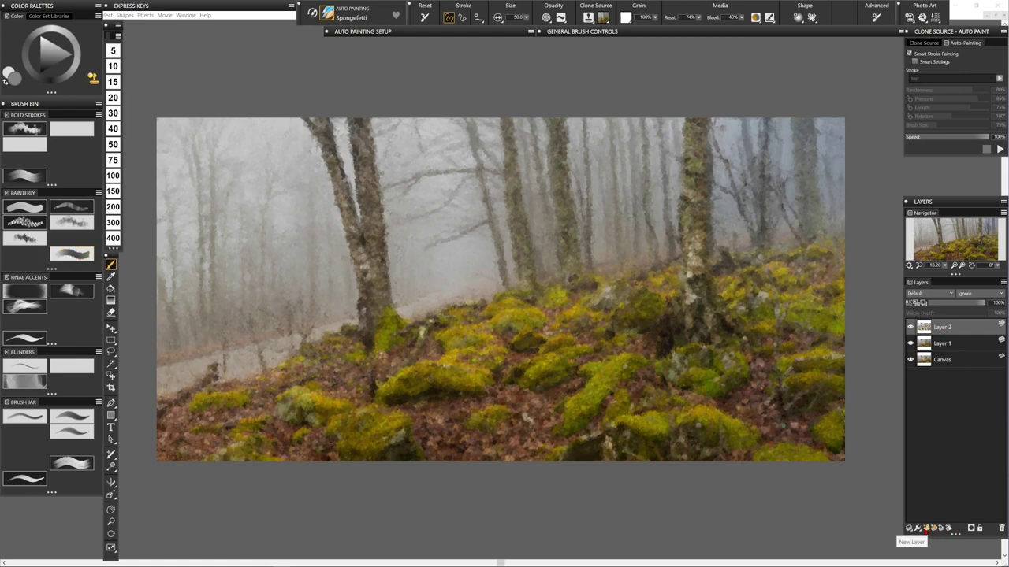
# - Add a third layer and auto-paint it with the Knife - Blender 2 brush at size 100
pyautogui.click(925, 529)
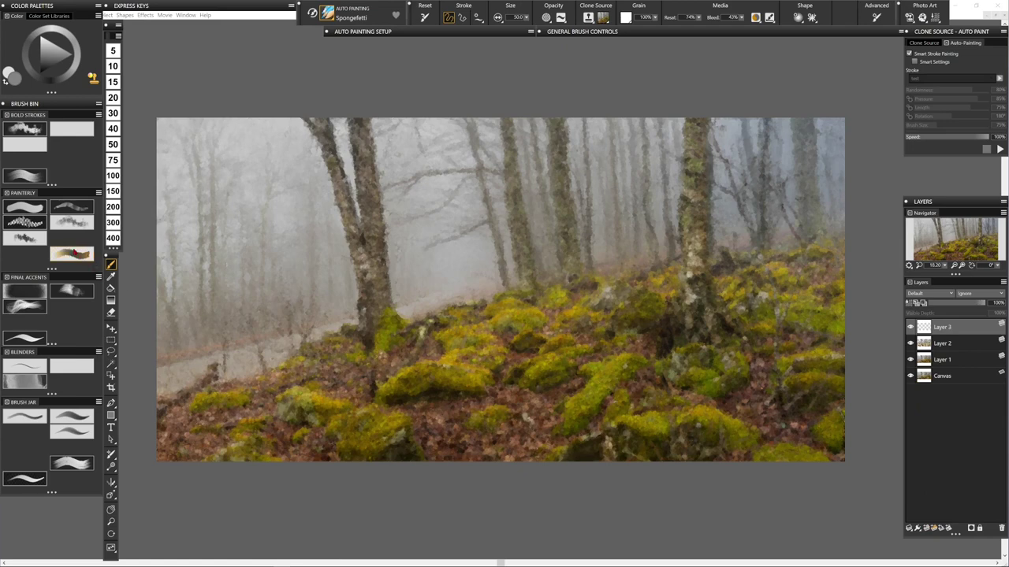
pyautogui.click(76, 254)
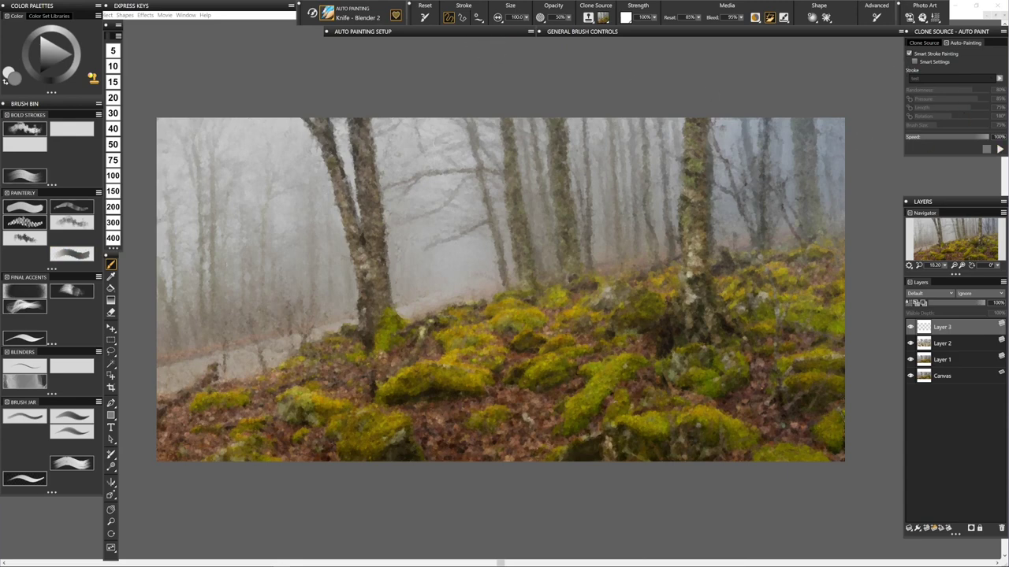
pyautogui.click(999, 150)
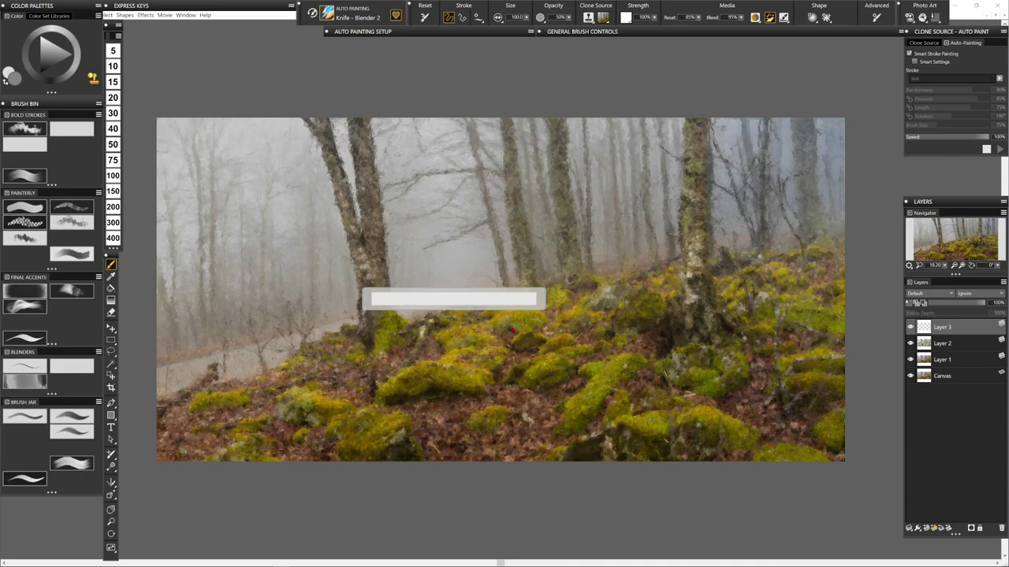
pyautogui.click(986, 148)
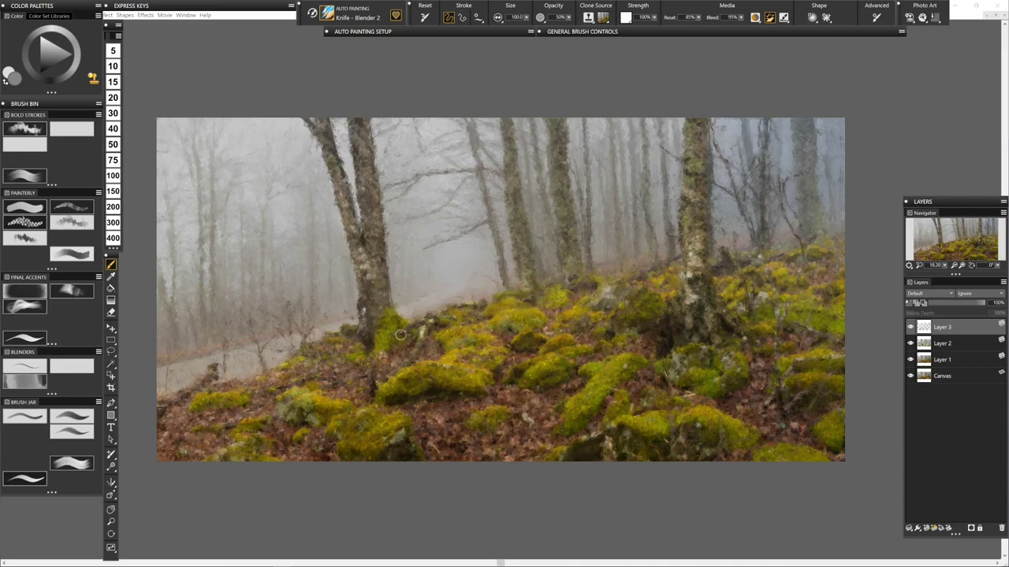
# - Auto-paint Layer 3 again with Knife - Blender 2 at size 200, using a longer stroke length and Smart Stroke Painting on
pyautogui.hotkey('ctrl', '0')
pyautogui.scroll(2, 480, 155)
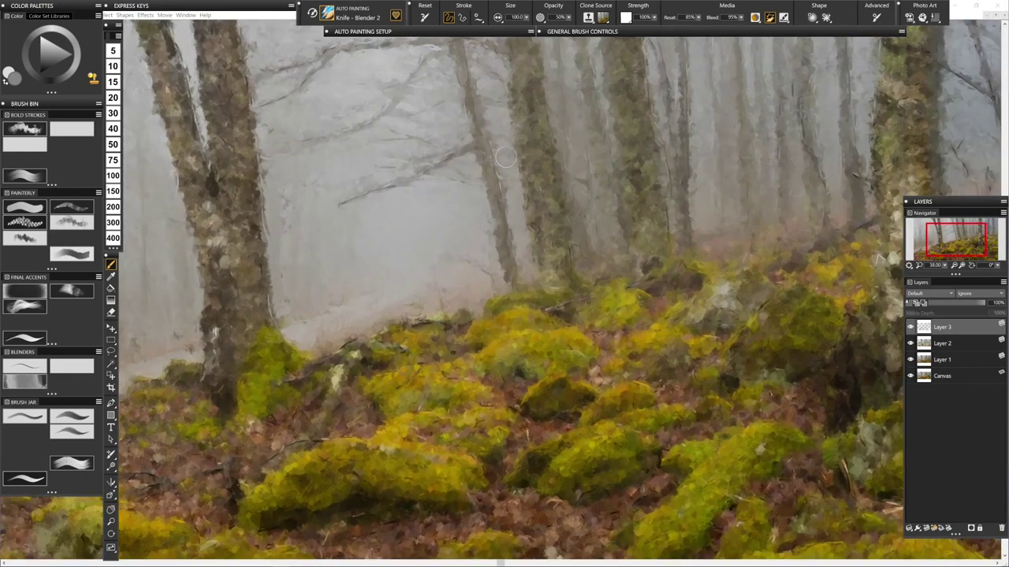
pyautogui.scroll(1, 479, 162)
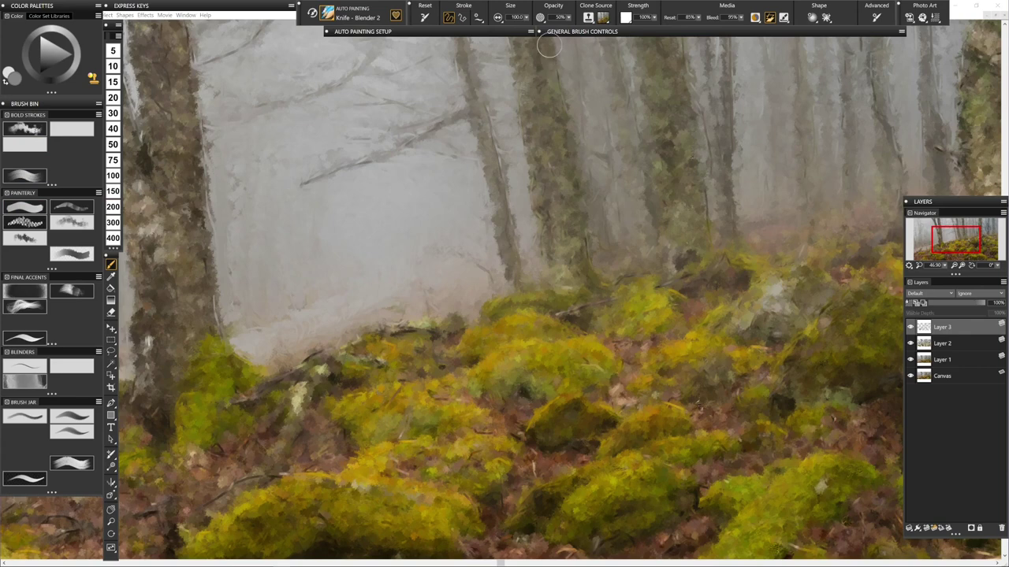
pyautogui.click(113, 207)
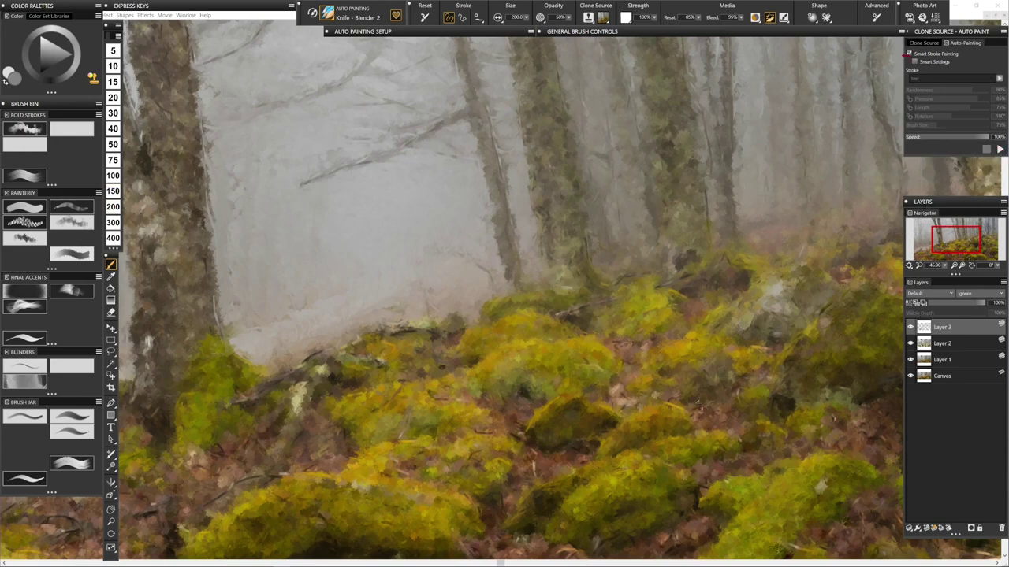
pyautogui.click(909, 54)
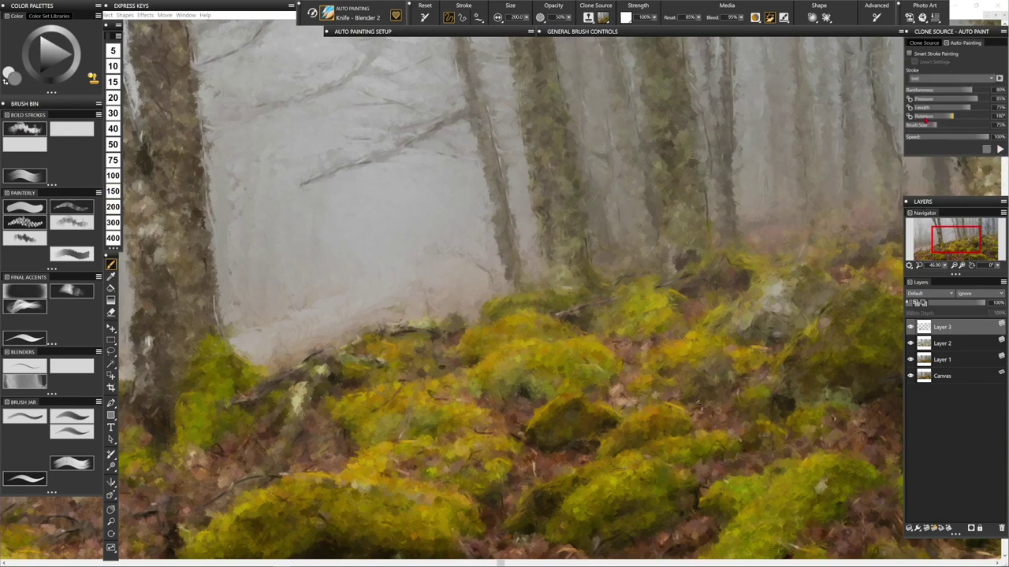
pyautogui.moveTo(969, 107); pyautogui.dragTo(985, 107)
pyautogui.click(909, 54)
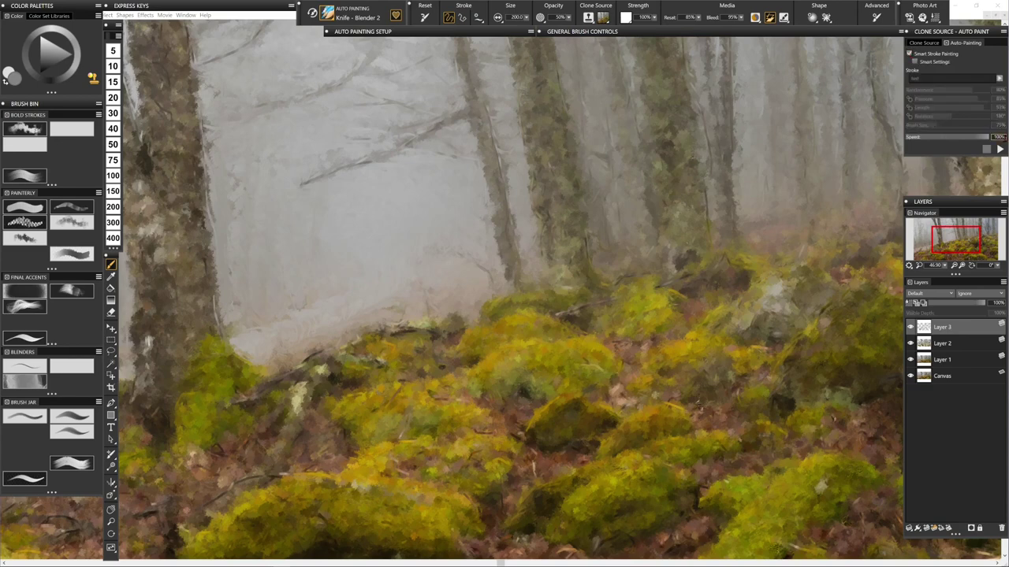
pyautogui.click(999, 150)
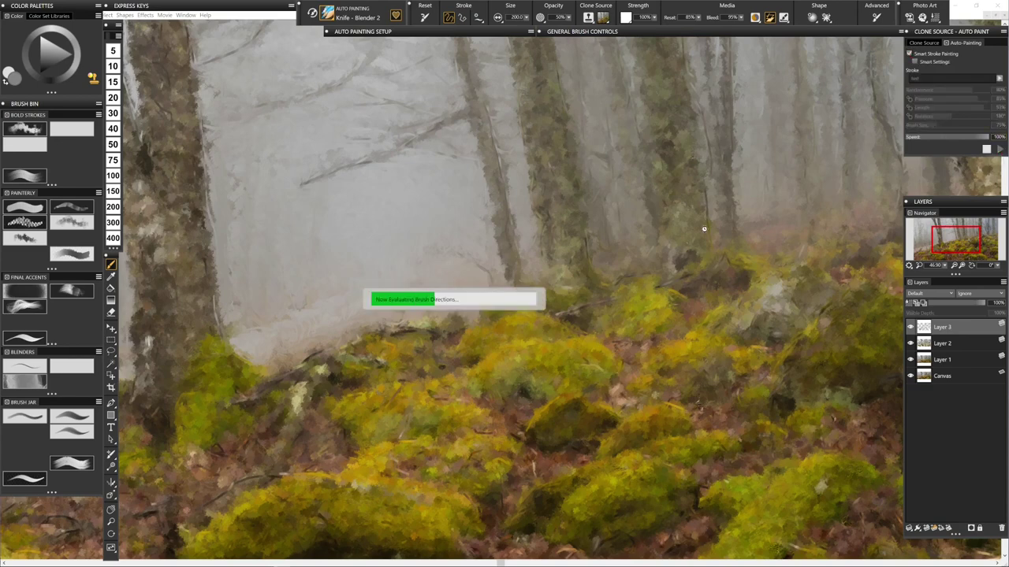
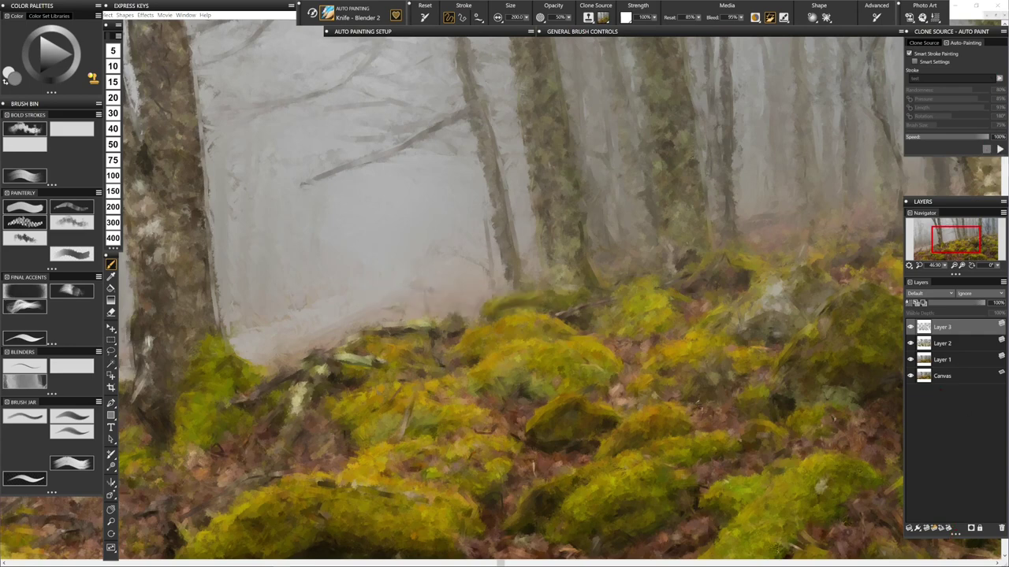
# - Turn off Smart Stroke Painting and collapse the auto-painting settings
pyautogui.scroll(-1, 489, 343)
pyautogui.scroll(-3, 461, 398)
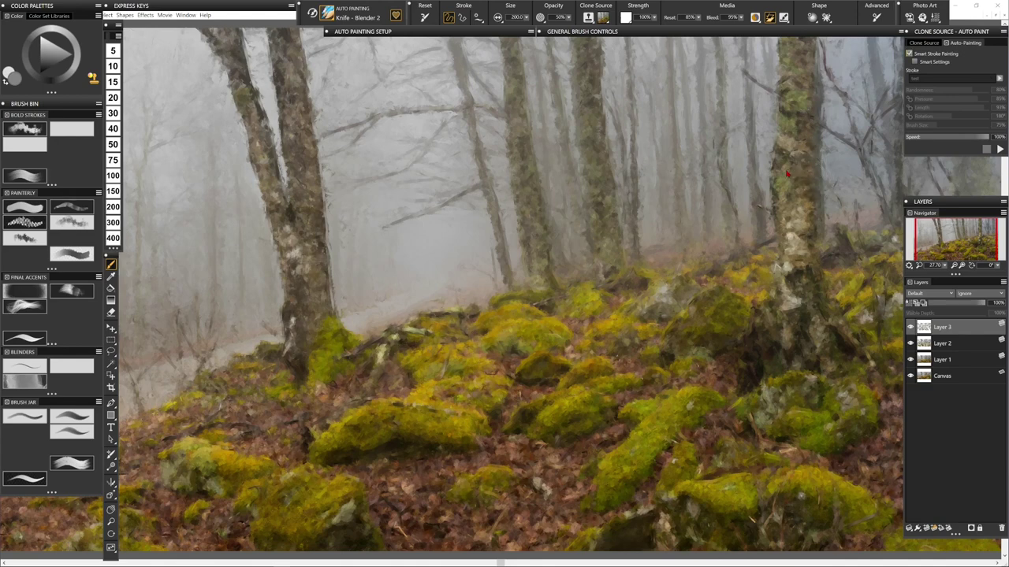
pyautogui.click(909, 54)
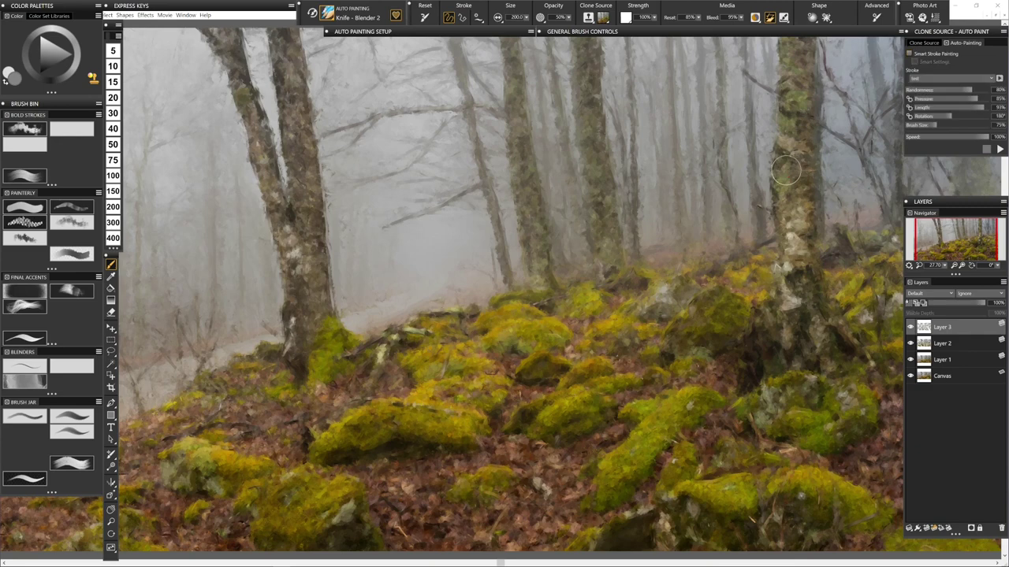
pyautogui.click(966, 44)
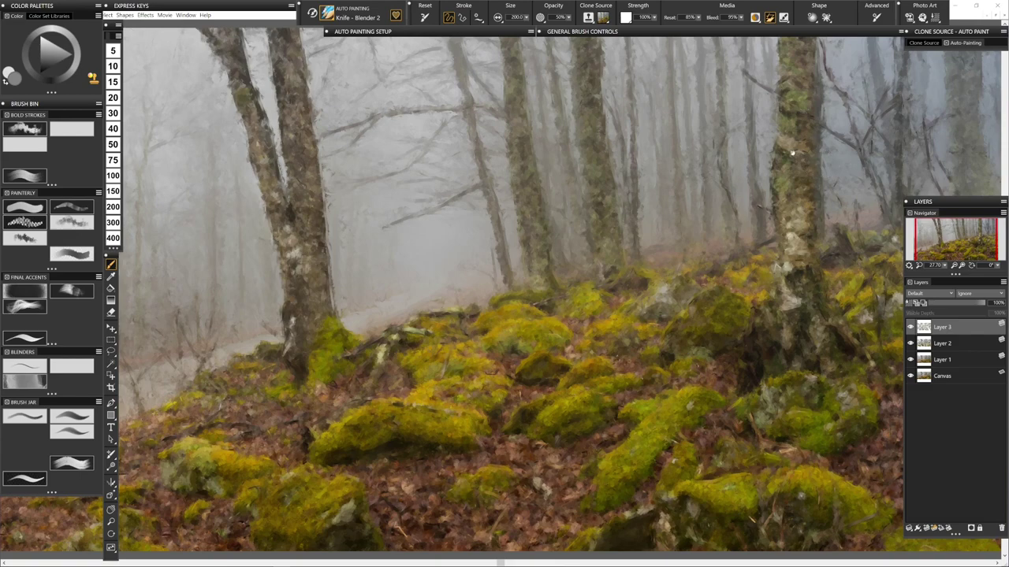
# - Examine the painted forest up close and compare it with the original photo by hiding and restoring the paint layers
pyautogui.scroll(-2, 598, 172)
pyautogui.scroll(3, 599, 172)
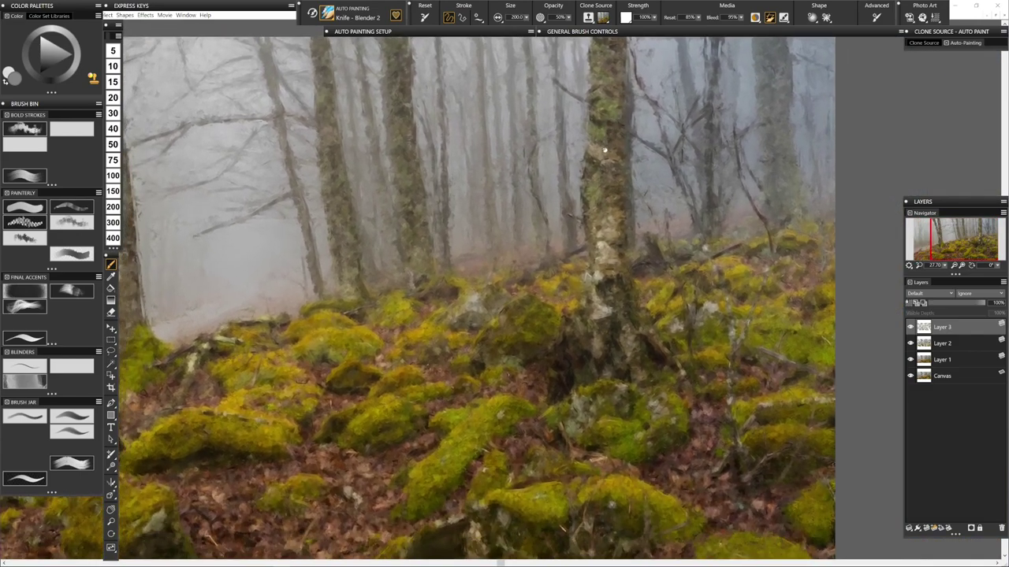
pyautogui.scroll(1, 705, 142)
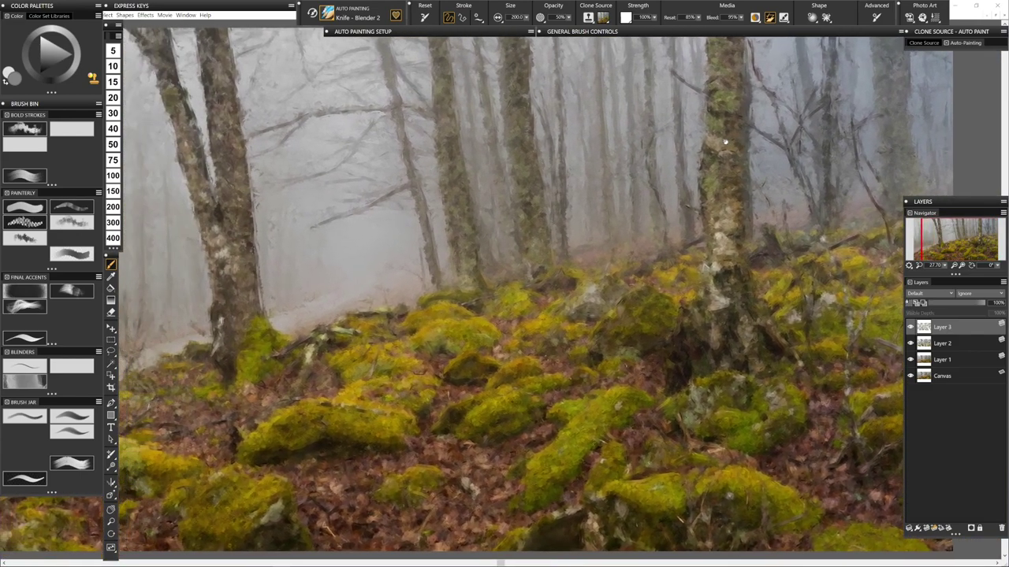
pyautogui.scroll(-1, 619, 210)
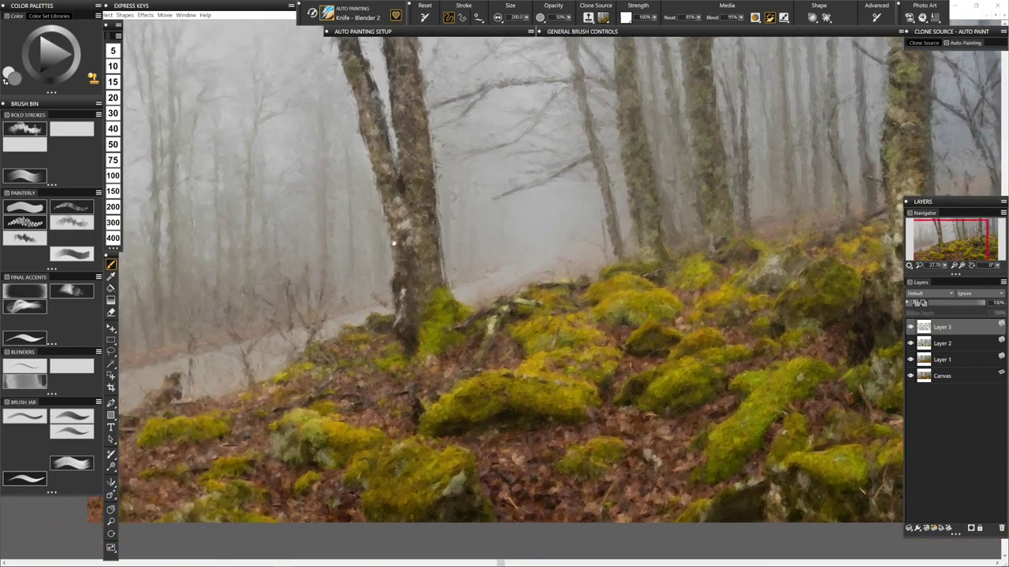
pyautogui.hscroll(3, 406, 251)
pyautogui.scroll(1, 621, 212)
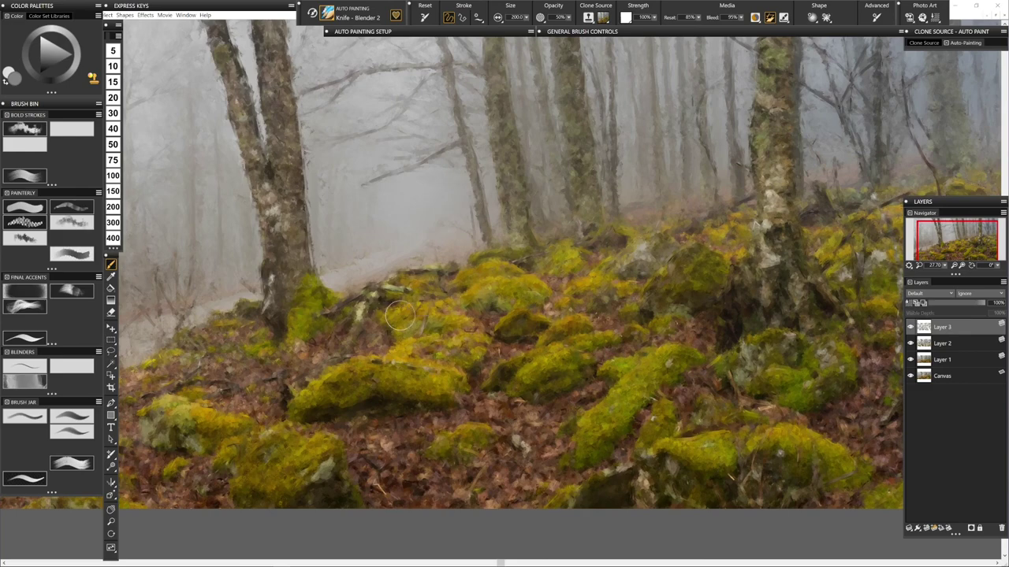
pyautogui.hotkey('ctrl', '+')
pyautogui.hotkey('ctrl', '+')
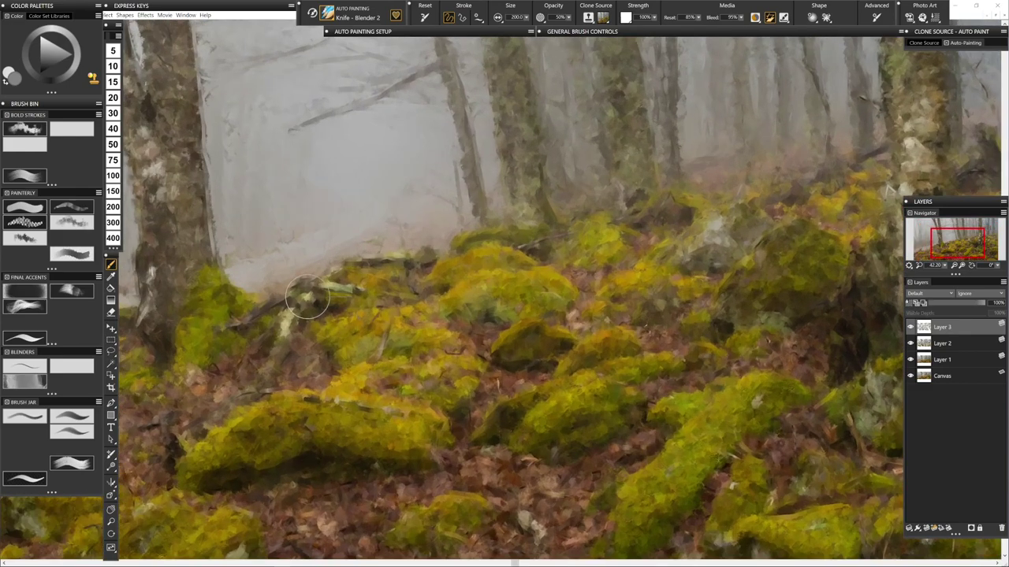
pyautogui.click(910, 327)
pyautogui.click(910, 344)
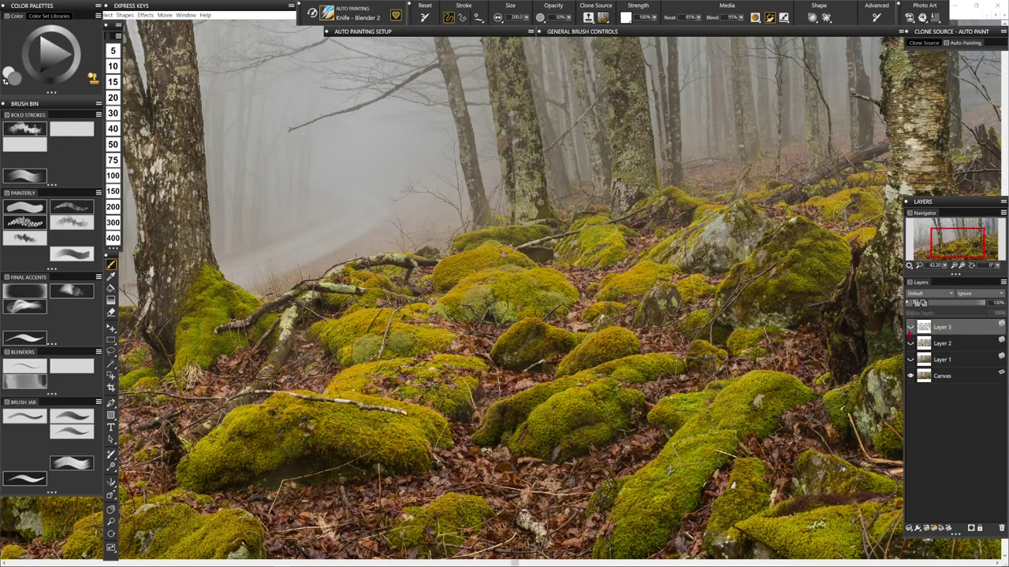
pyautogui.click(910, 343)
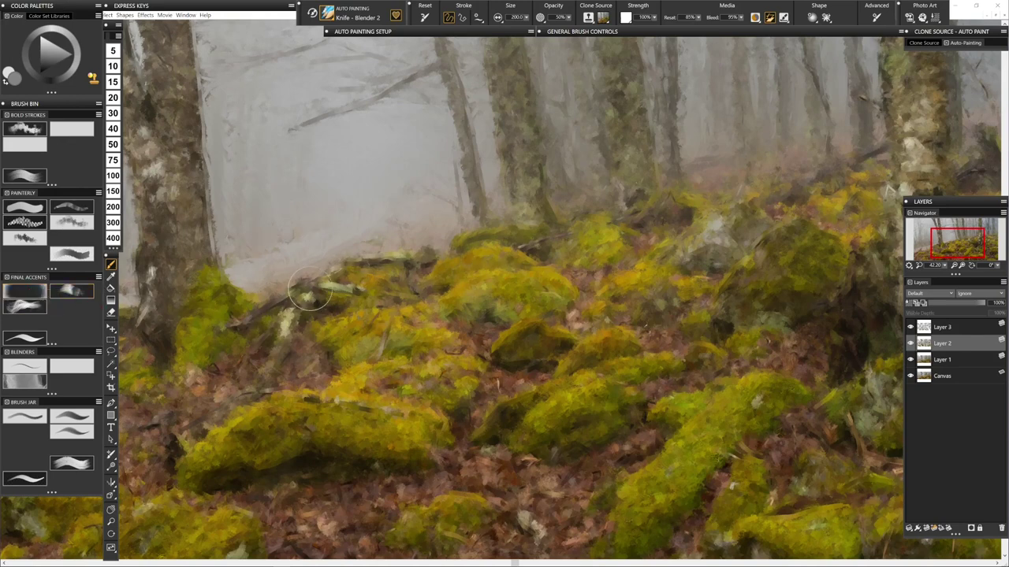
# - Bring back detail in the fallen branch with the Detail Recovery brush at size 51.1 and 46% opacity
pyautogui.click(30, 297)
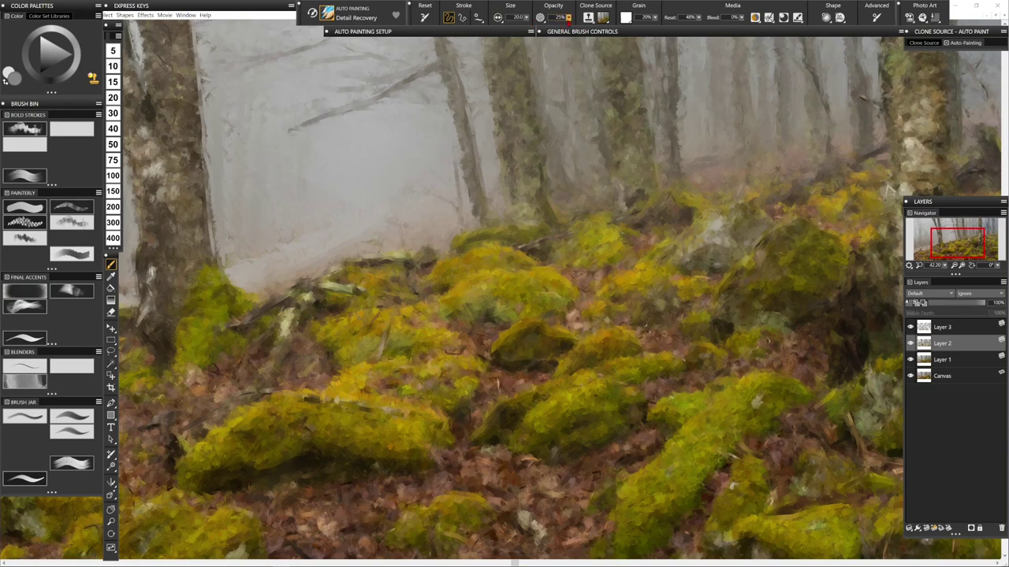
pyautogui.click(526, 17)
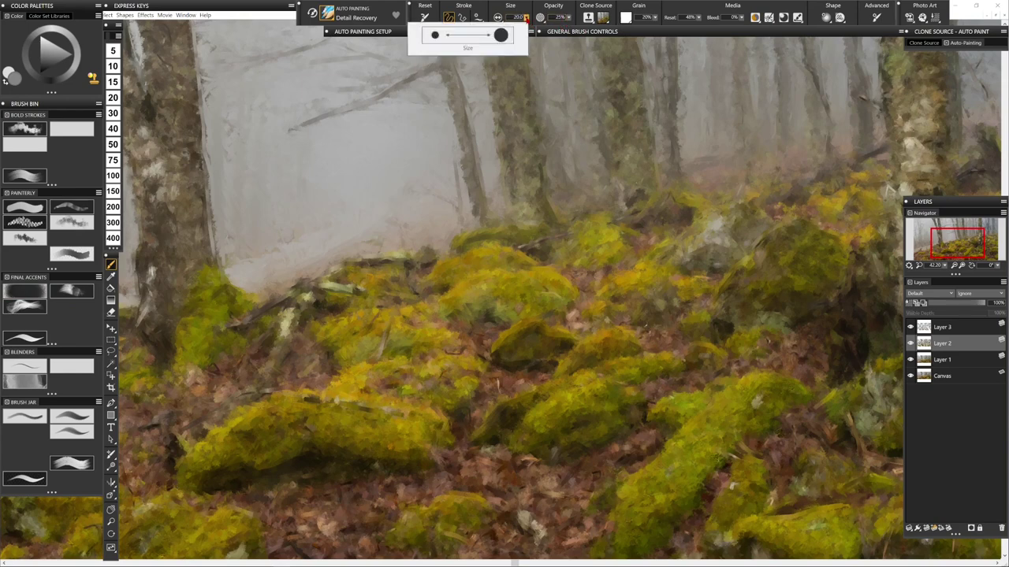
pyautogui.moveTo(524, 28); pyautogui.dragTo(531, 27)
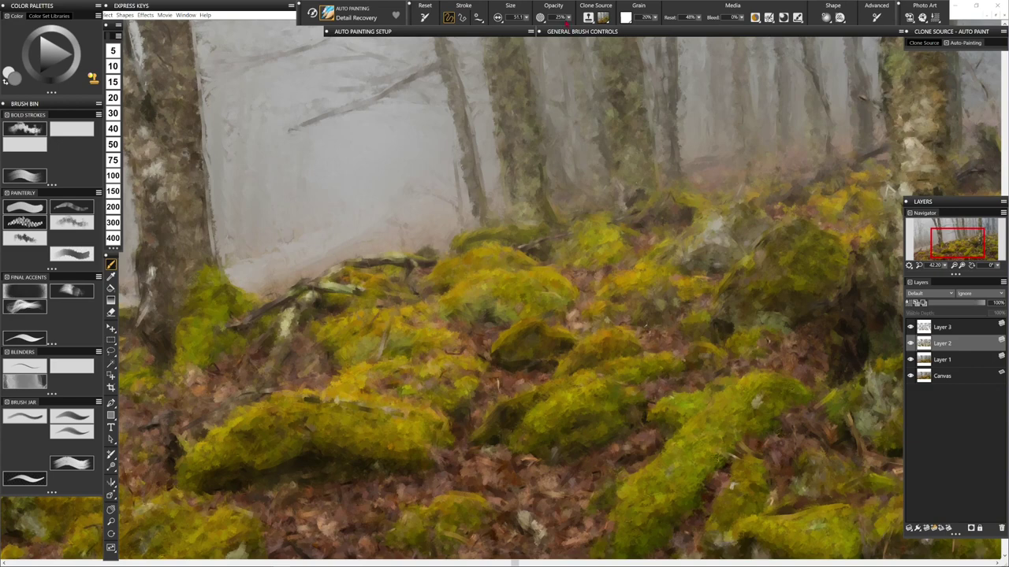
pyautogui.click(569, 17)
pyautogui.click(561, 28)
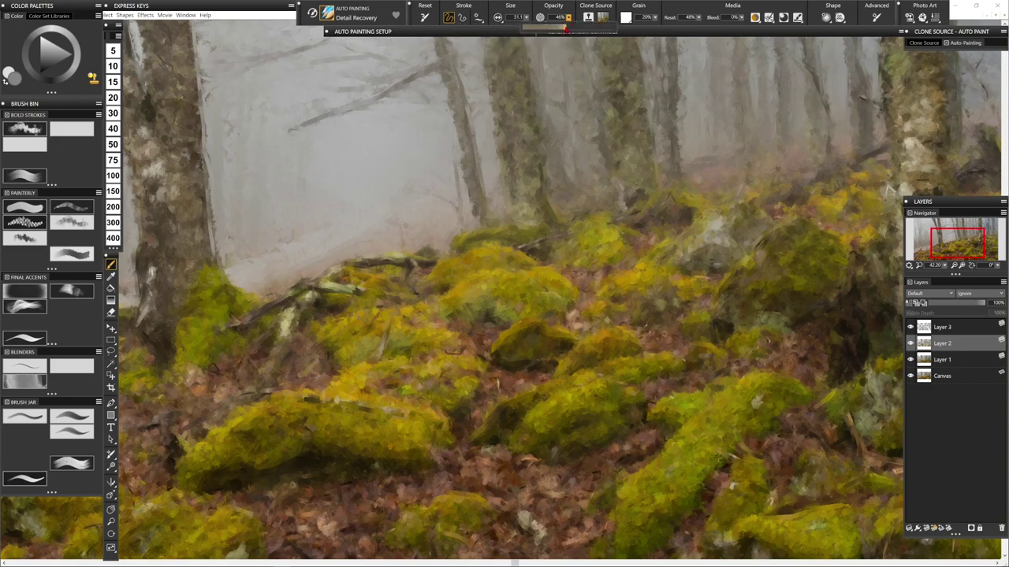
pyautogui.moveTo(358, 285)
pyautogui.mouseDown()
pyautogui.moveTo(323, 303)
pyautogui.moveTo(304, 294)
pyautogui.moveTo(268, 313)
pyautogui.moveTo(278, 297)
pyautogui.moveTo(228, 292)
pyautogui.moveTo(276, 309)
pyautogui.mouseUp()
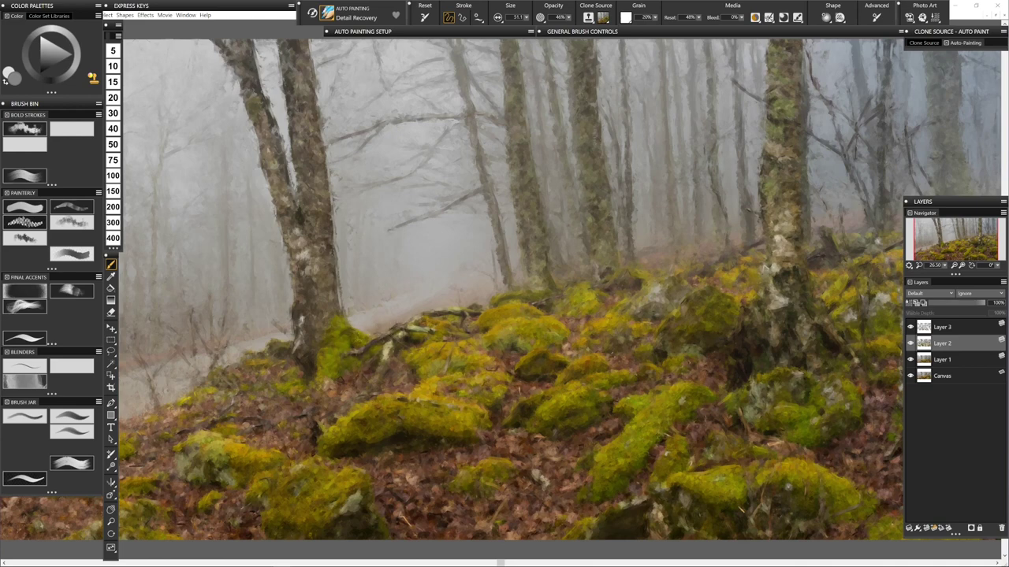
# - Select Layer 3 and check the painting with the layers beneath it temporarily hidden
pyautogui.click(950, 327)
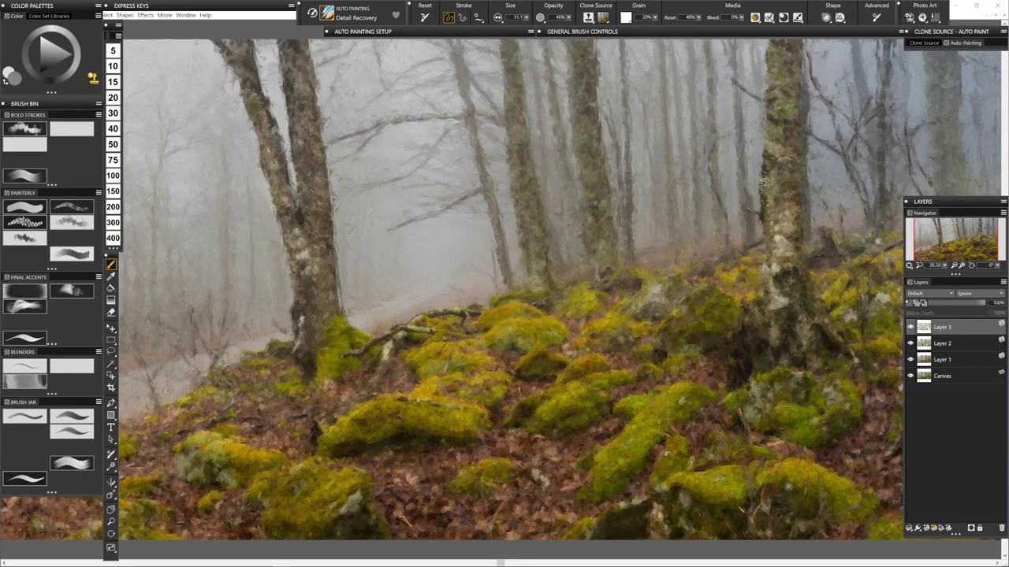
pyautogui.click(911, 343)
pyautogui.click(911, 360)
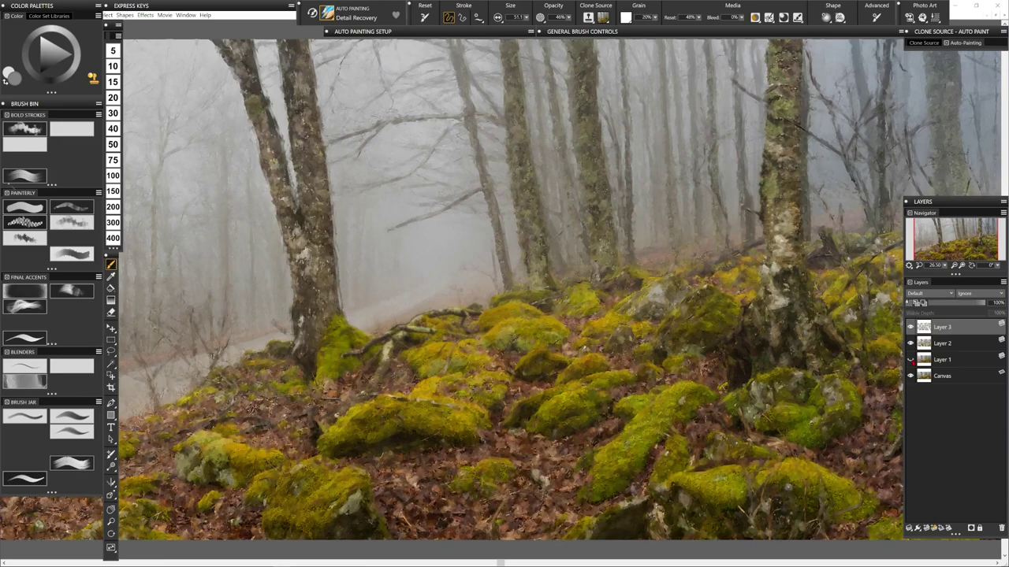
pyautogui.click(910, 359)
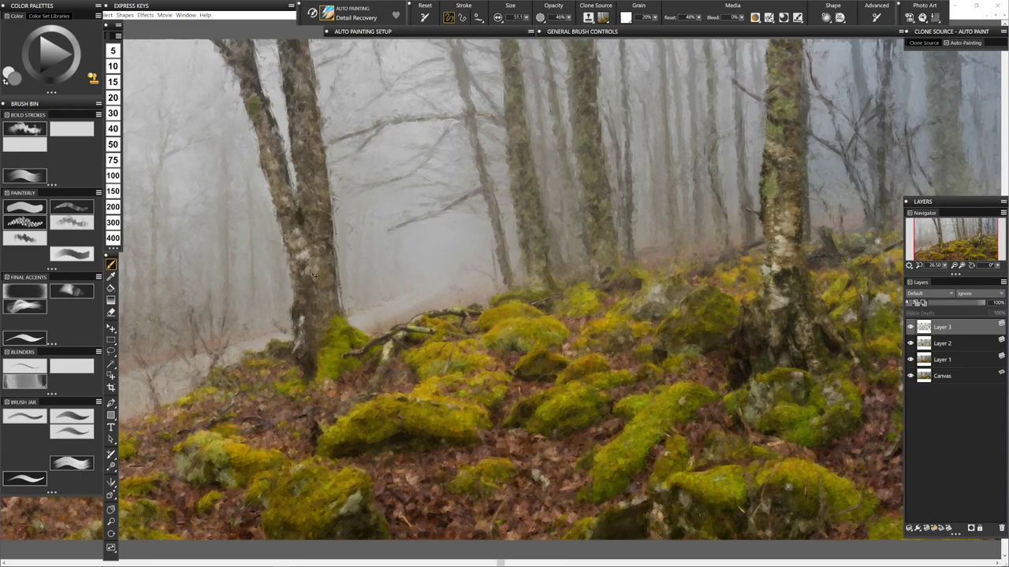
# - Recover detail along the edge of the large tree trunk and the thin twigs behind the fallen branch on Layer 3
pyautogui.hotkey('ctrl', '+')
pyautogui.hotkey('ctrl', '+')
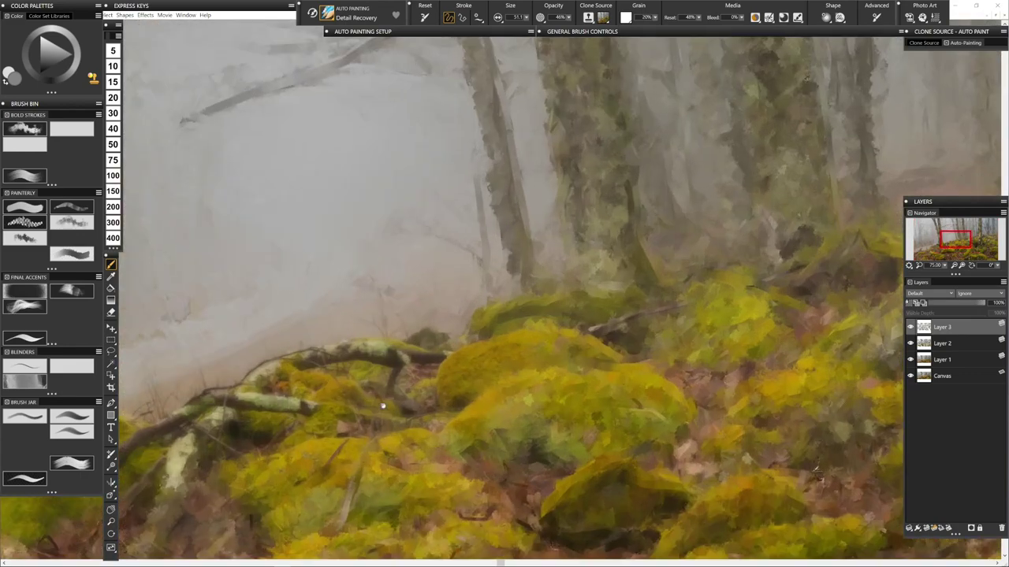
pyautogui.moveTo(370, 376); pyautogui.dragTo(483, 370)
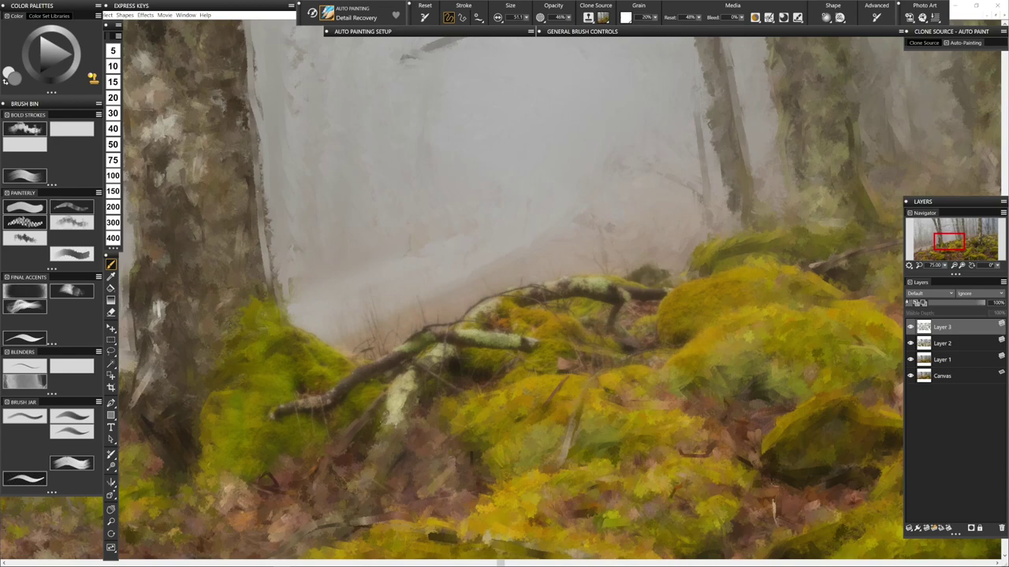
pyautogui.moveTo(262, 208)
pyautogui.mouseDown()
pyautogui.moveTo(276, 311)
pyautogui.moveTo(249, 115)
pyautogui.moveTo(252, 133)
pyautogui.mouseUp()
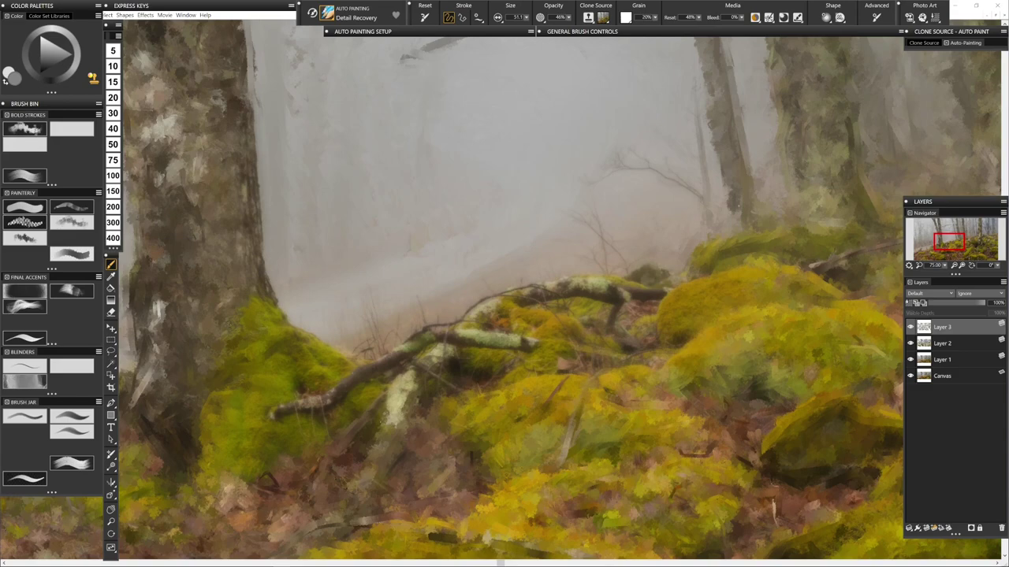
pyautogui.hotkey('ctrl', '0')
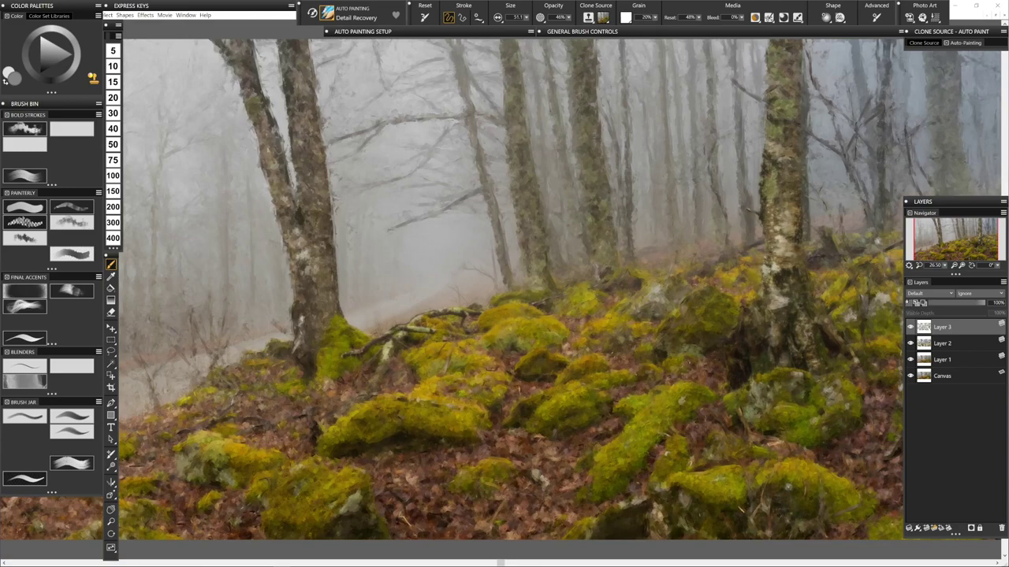
pyautogui.hotkey('ctrl', '0')
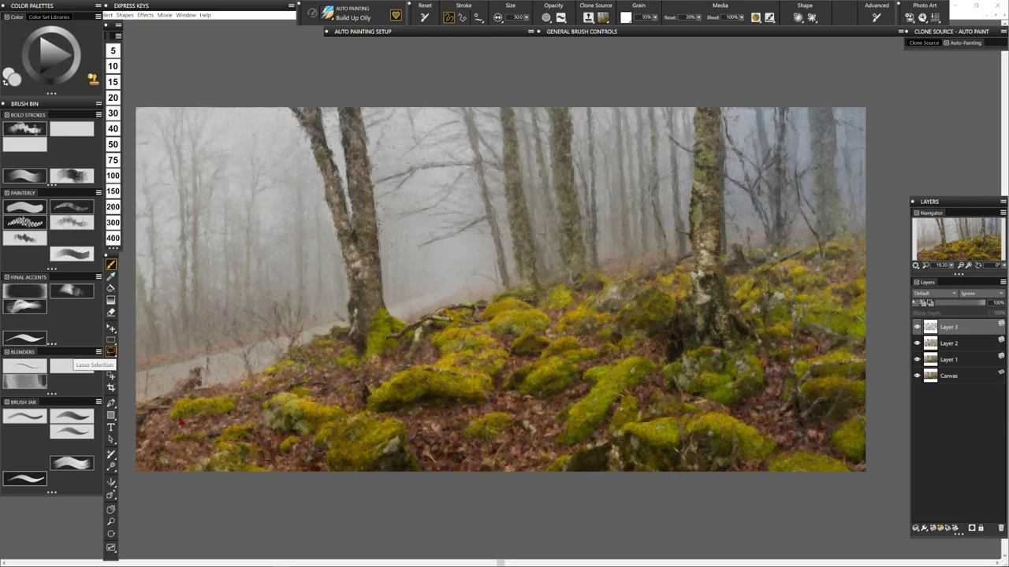
# - Select the mossy foreground below the tree line with the Polygonal Selection tool
pyautogui.click(110, 351)
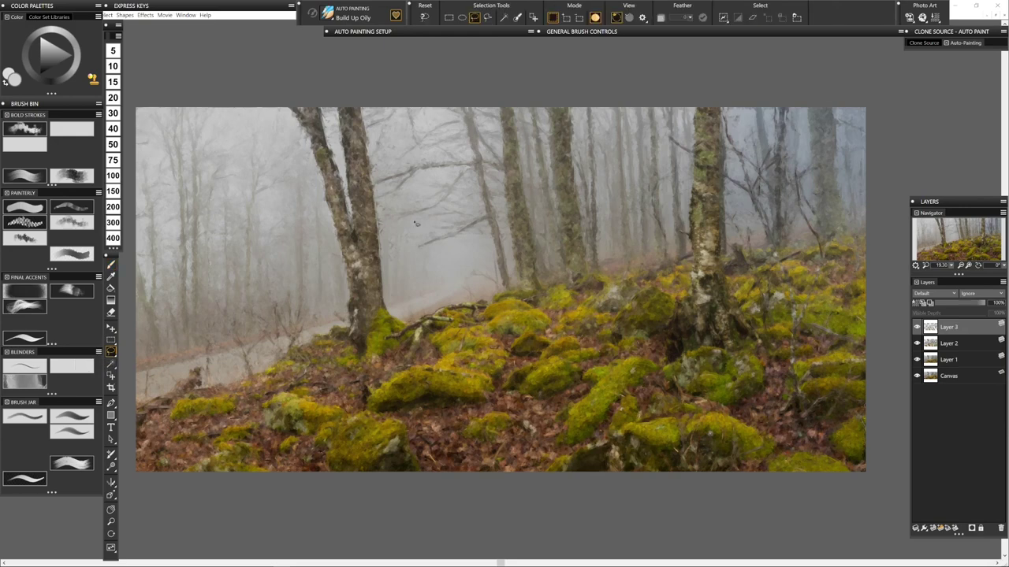
pyautogui.click(489, 19)
pyautogui.click(872, 234)
pyautogui.click(555, 286)
pyautogui.moveTo(149, 502)
pyautogui.mouseDown()
pyautogui.moveTo(444, 512)
pyautogui.moveTo(796, 497)
pyautogui.moveTo(886, 462)
pyautogui.moveTo(876, 249)
pyautogui.moveTo(867, 234)
pyautogui.mouseUp()
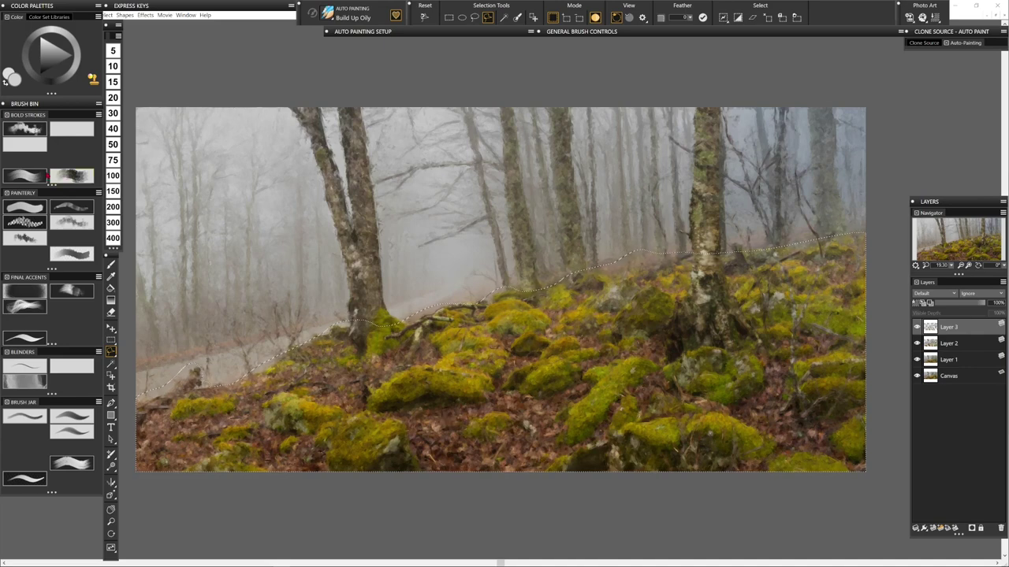
# - Activate the Build Up Oily brush, turn off Clone Color and choose a saturated orange as the paint colour
pyautogui.click(29, 176)
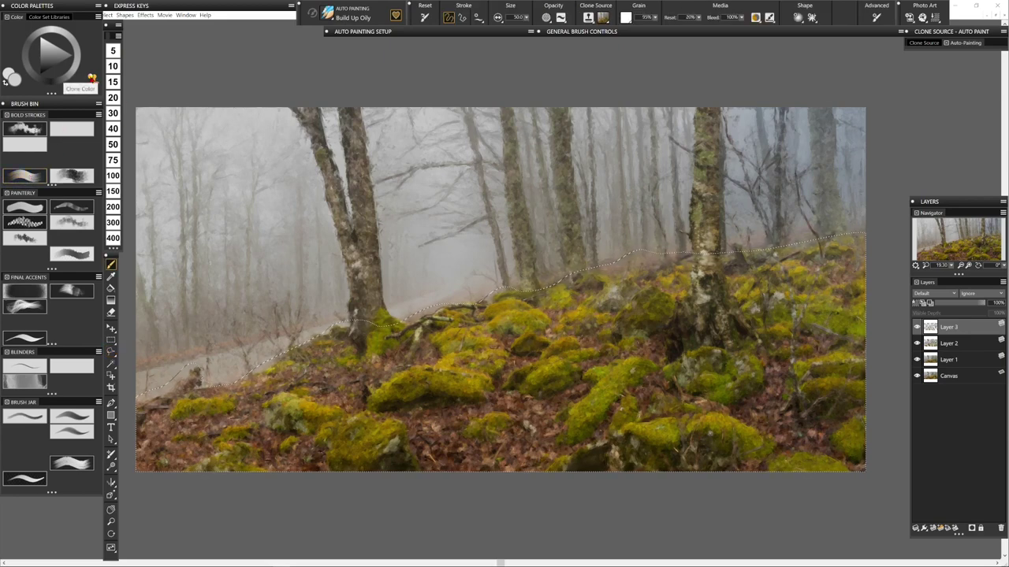
pyautogui.click(90, 78)
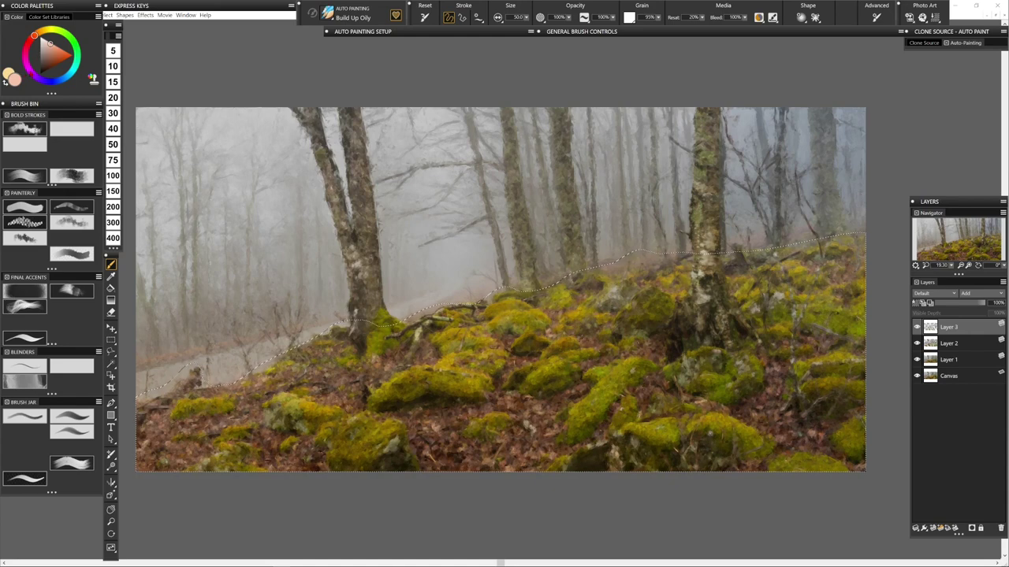
pyautogui.click(59, 52)
pyautogui.click(67, 52)
pyautogui.click(67, 53)
# - Check the Build Up Oily brush's angle and blending settings in the general brush controls
pyautogui.click(631, 31)
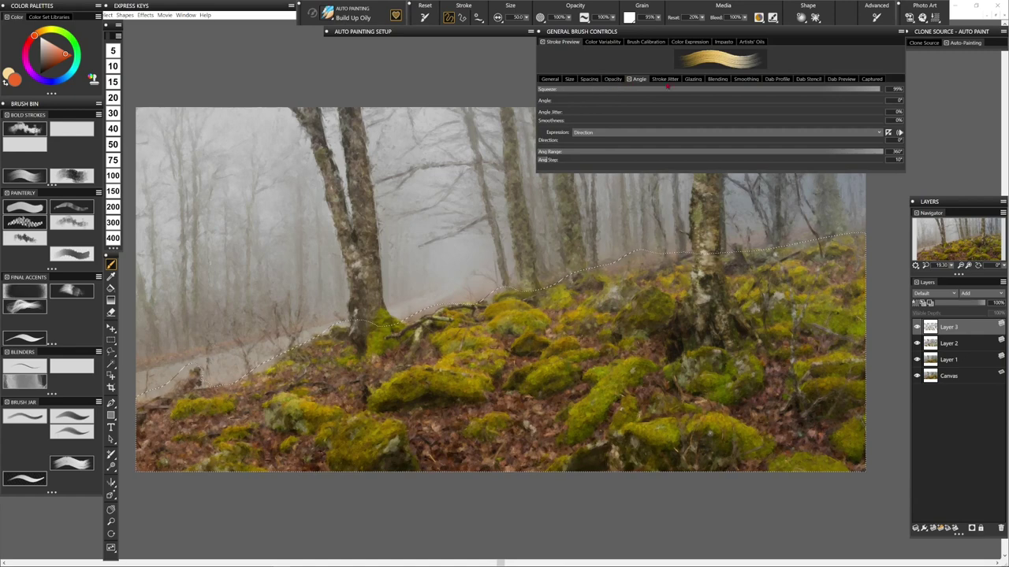
pyautogui.click(716, 79)
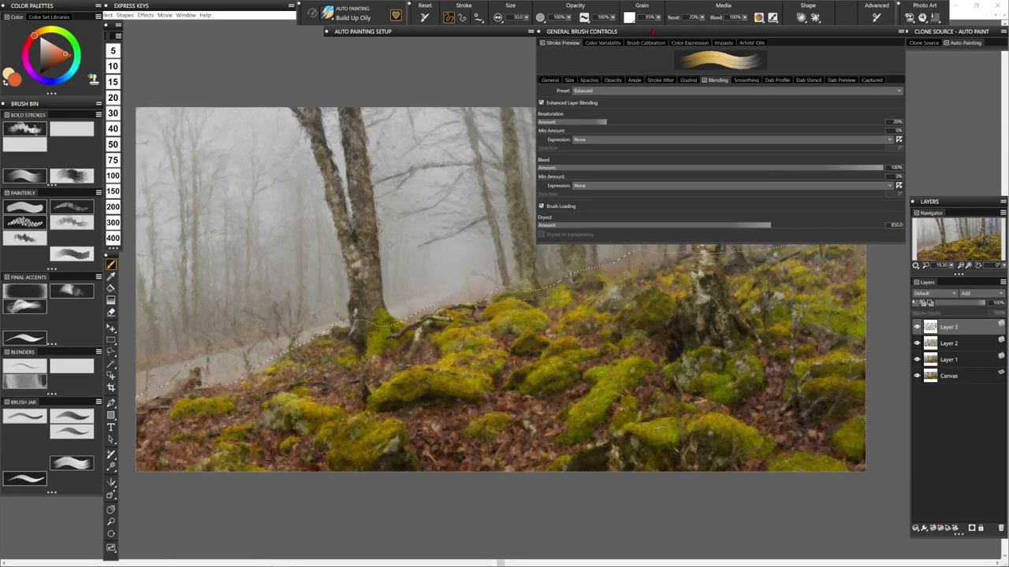
pyautogui.click(653, 32)
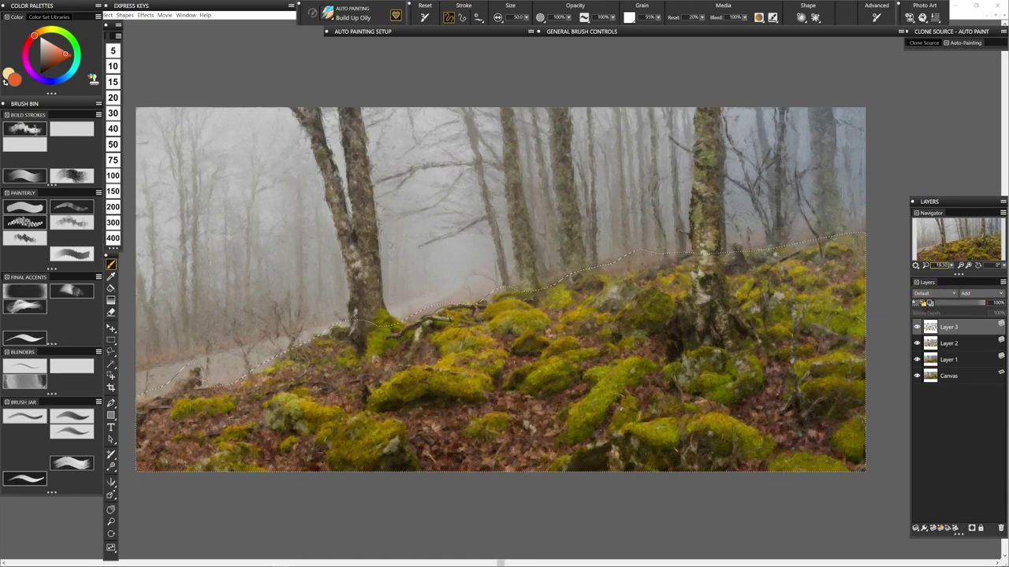
# - Add a fourth layer and auto-paint orange Build Up Oily accents inside the foreground selection using Pressure Modulate strokes, stopping after sparse coverage
pyautogui.hotkey('ctrl', 'shift', 'n')
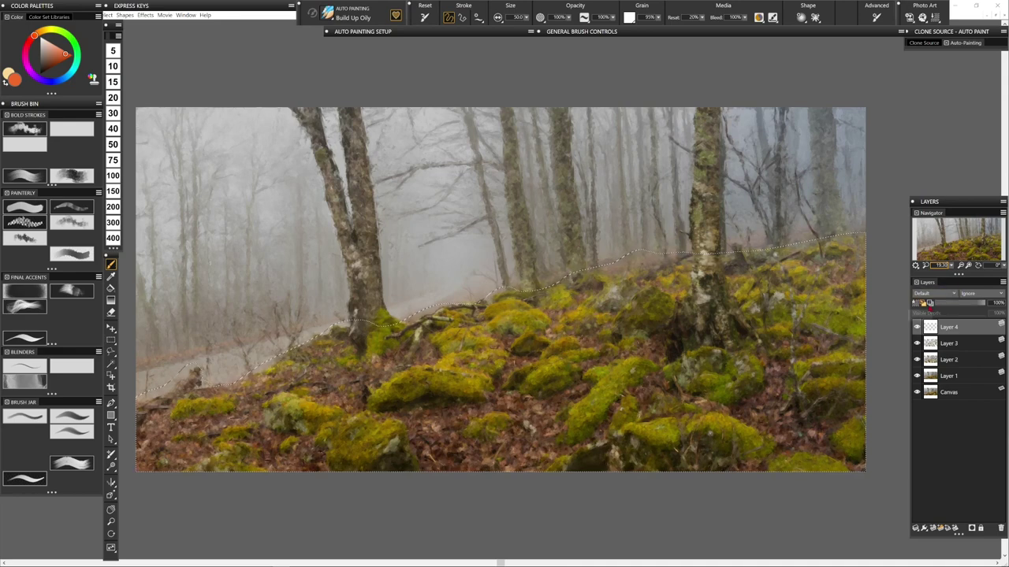
pyautogui.click(952, 43)
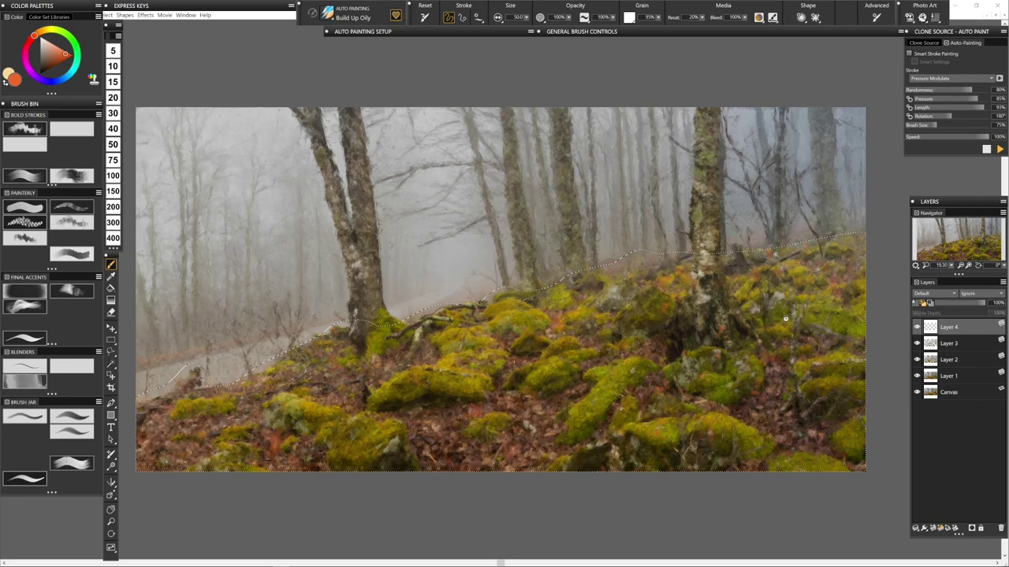
pyautogui.click(986, 149)
pyautogui.hotkey('ctrl', '+')
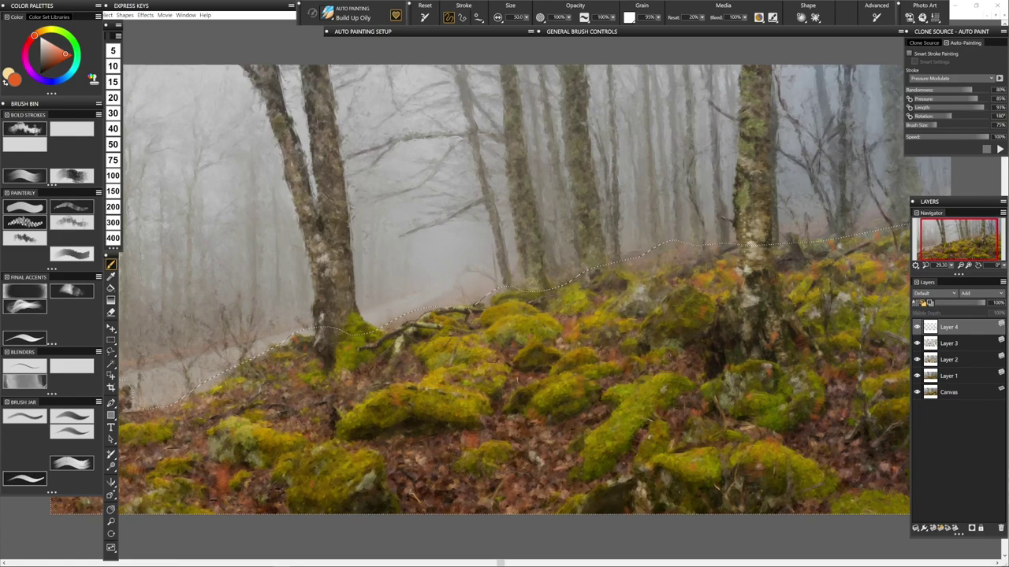
pyautogui.scroll(3, 390, 377)
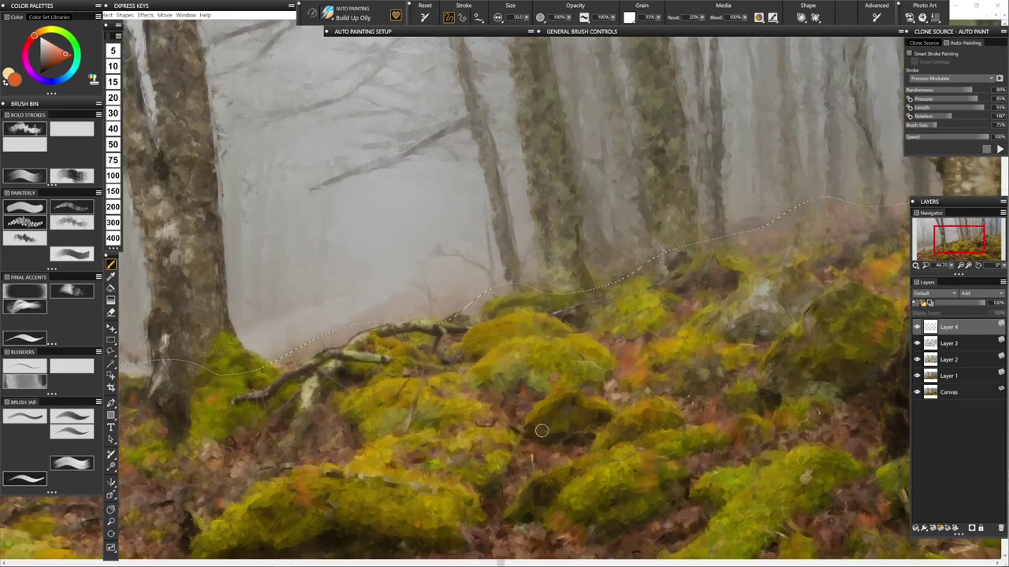
pyautogui.moveTo(674, 477); pyautogui.dragTo(468, 370)
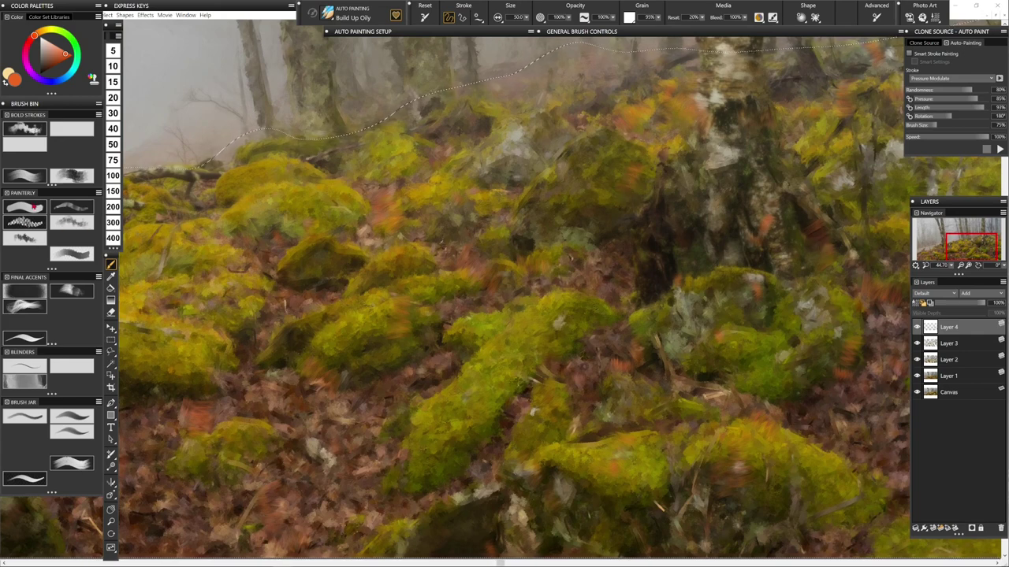
# - Auto-paint orange accents in the foreground selection with the Spot Color brush after checking its Color Variability settings
pyautogui.click(65, 178)
pyautogui.click(607, 31)
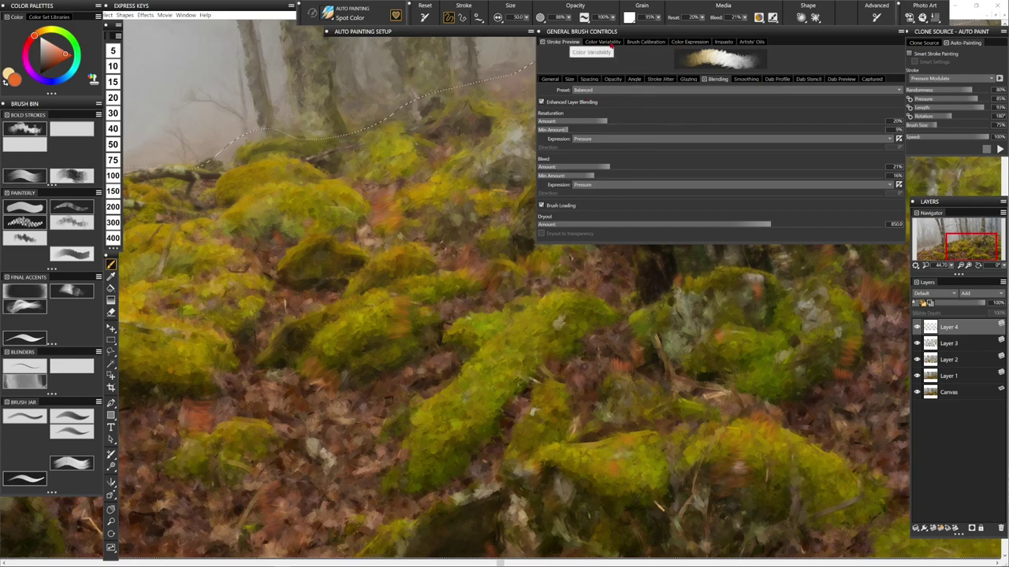
pyautogui.click(605, 43)
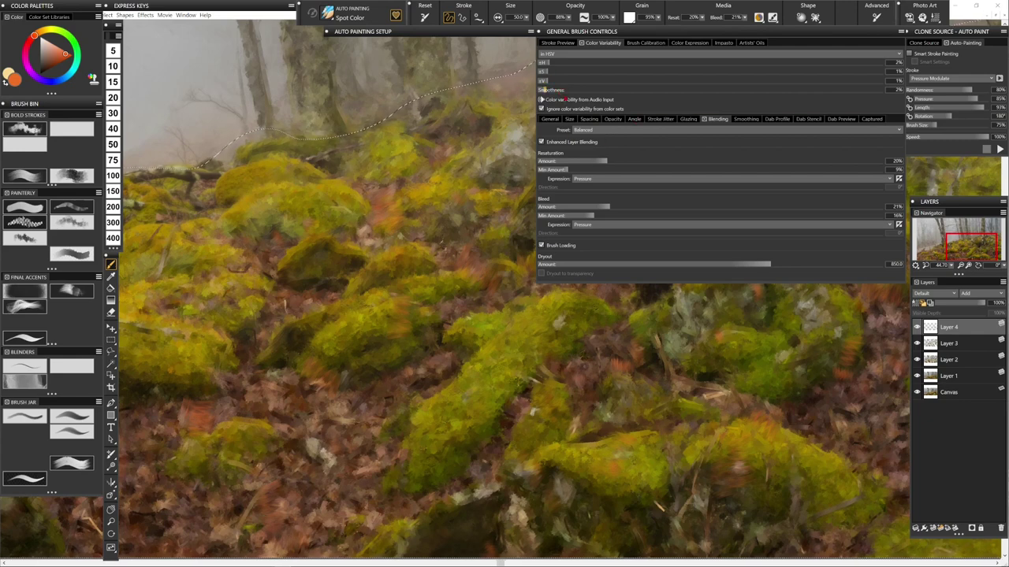
pyautogui.click(645, 31)
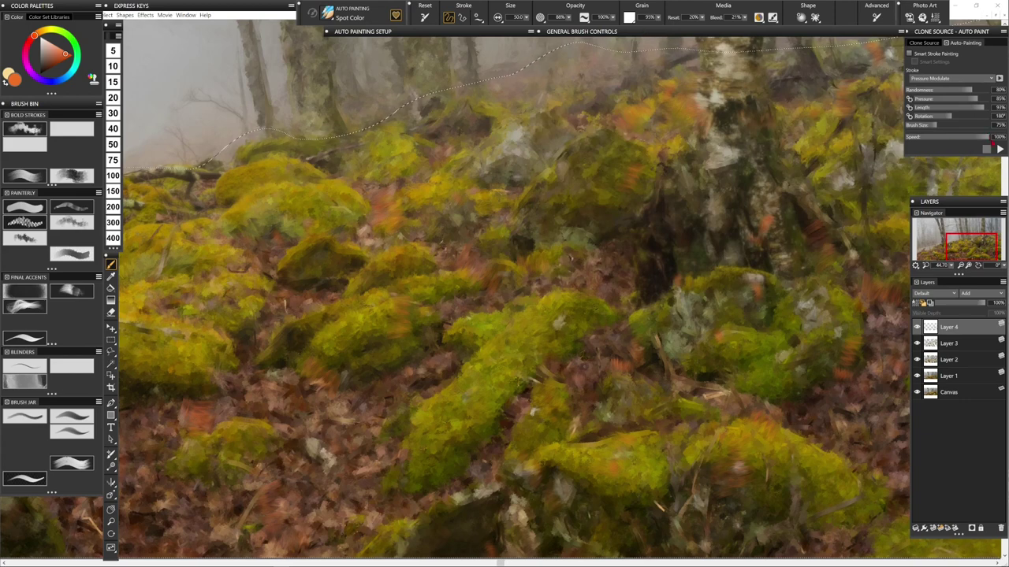
pyautogui.click(999, 149)
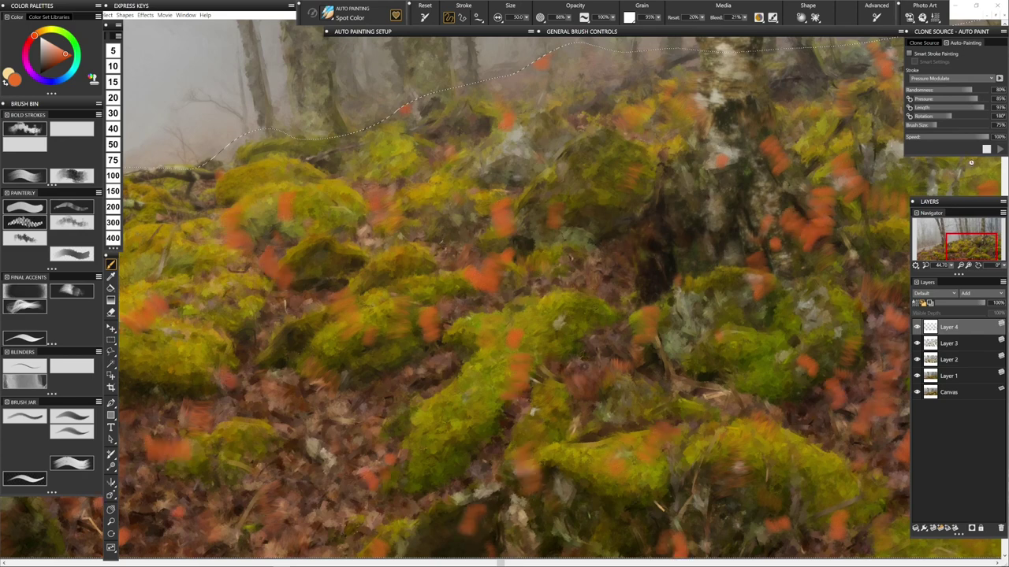
pyautogui.click(986, 149)
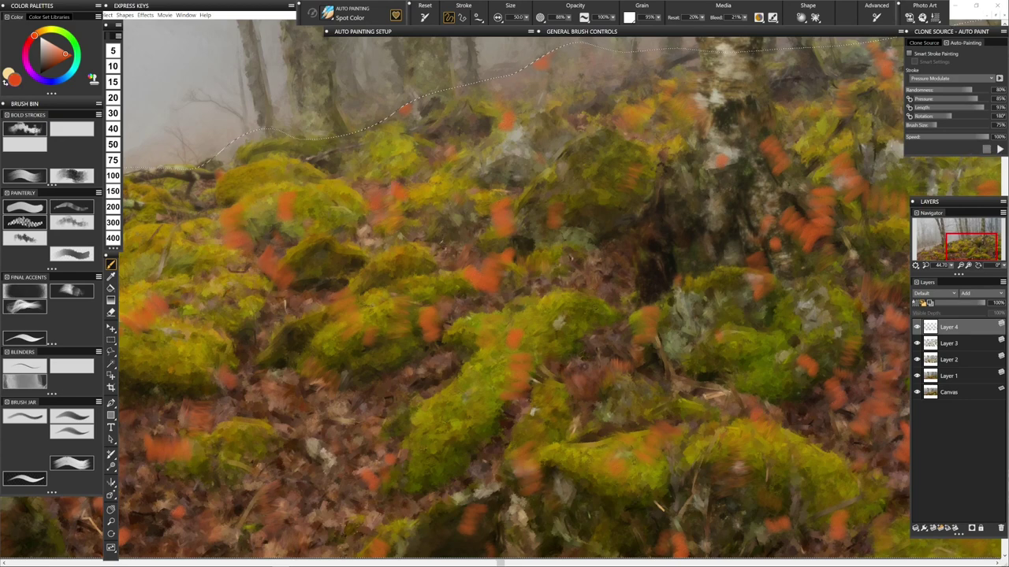
# - Undo the Spot Color accents and return to the Build Up Oily brush at size 100
pyautogui.click(25, 175)
pyautogui.click(112, 178)
pyautogui.hotkey('ctrl', 'z')
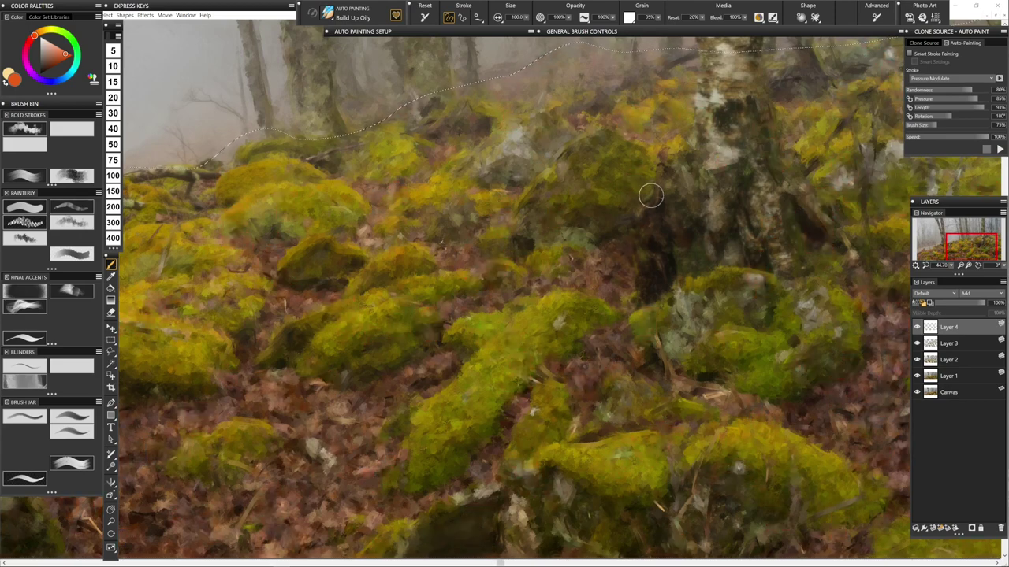
# - Try Pressure Modulate strokes, undo them, and auto-paint orange accents in the foreground selection with Smart Stroke Painting enabled
pyautogui.click(998, 150)
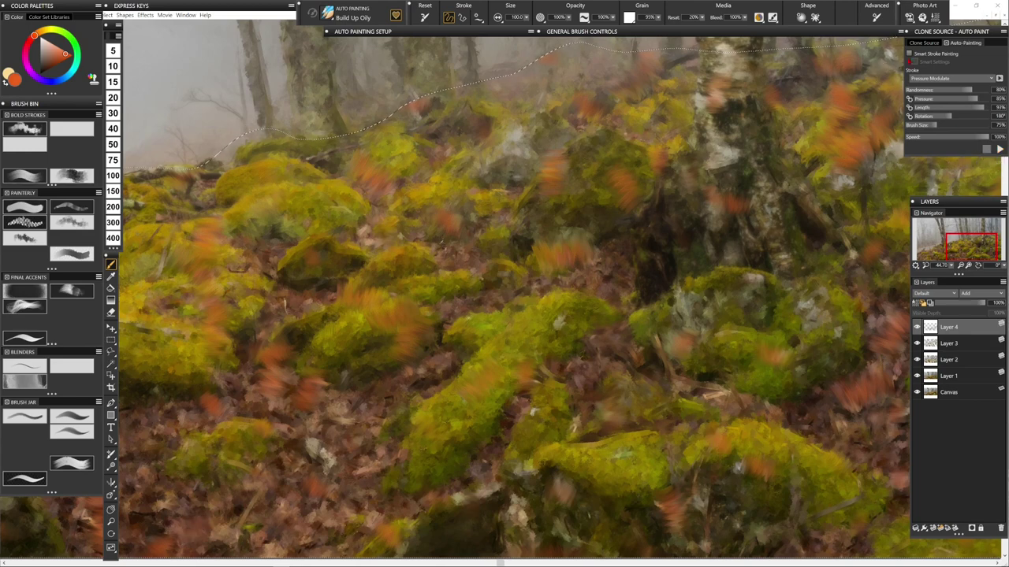
pyautogui.click(908, 53)
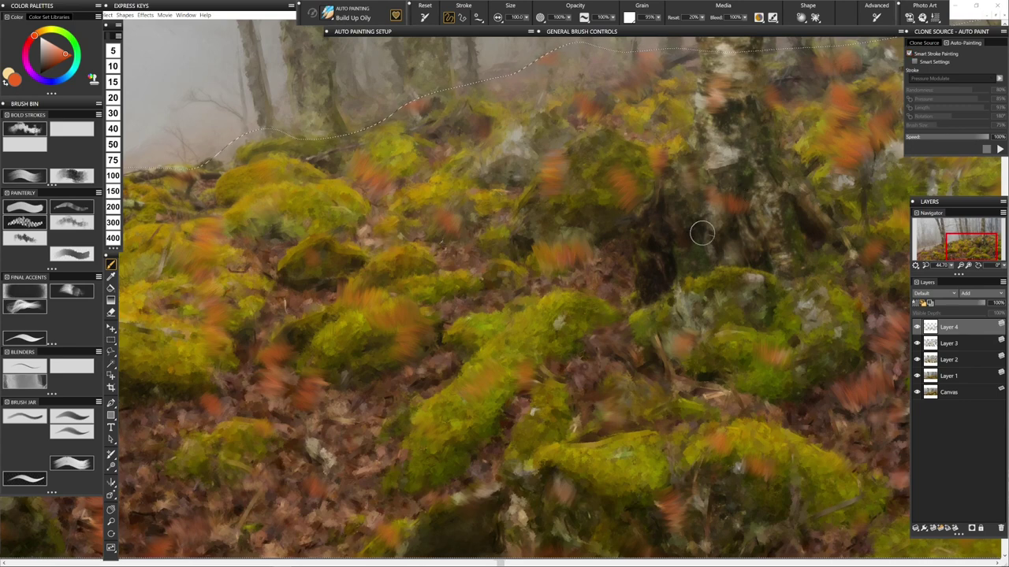
pyautogui.hotkey('ctrl', 'z')
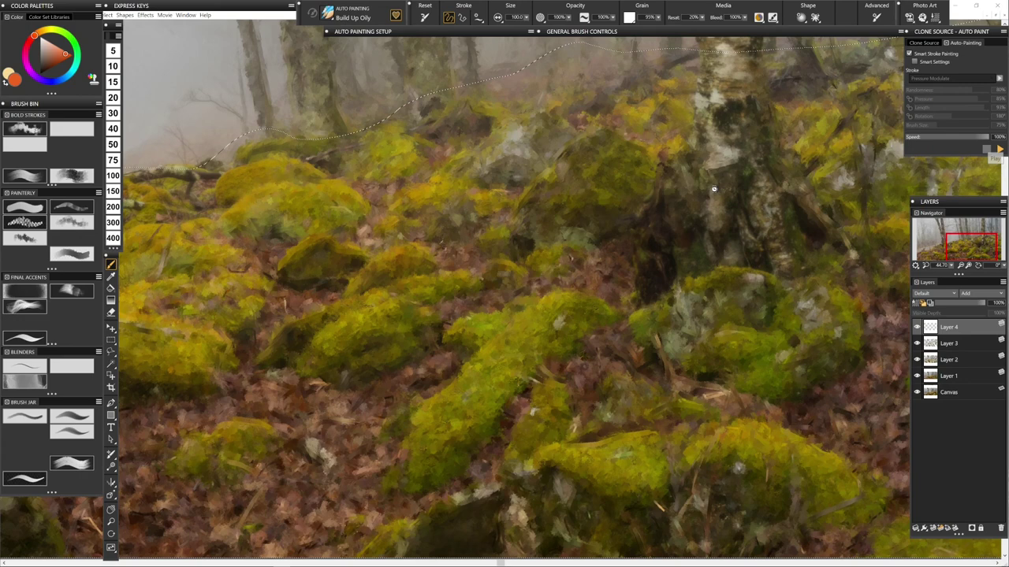
pyautogui.click(999, 149)
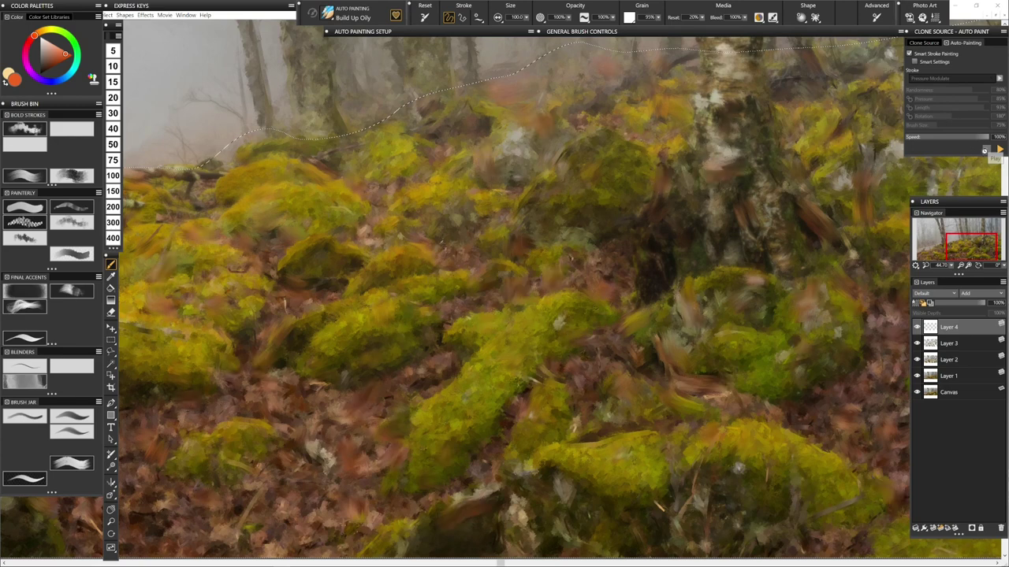
pyautogui.click(985, 149)
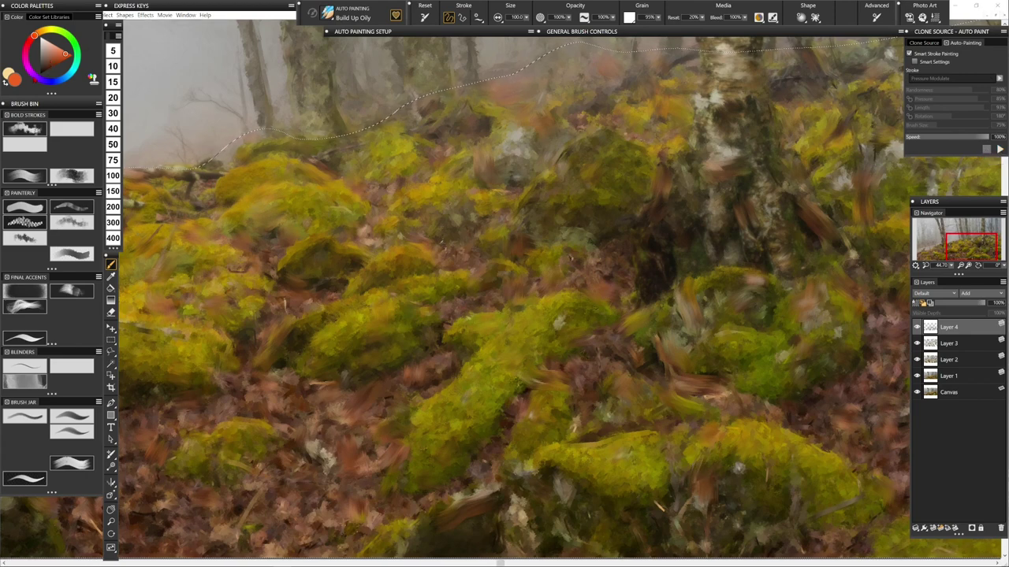
# - Try auto-painting dark purple Smart Stroke accents inside the foreground selection and undo the last painting pass
pyautogui.click(33, 74)
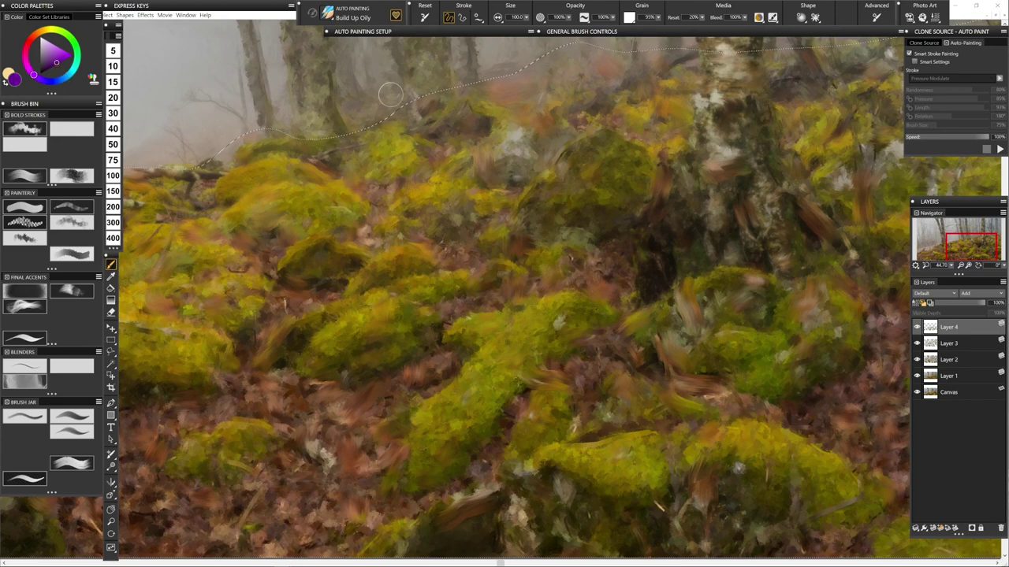
pyautogui.click(999, 149)
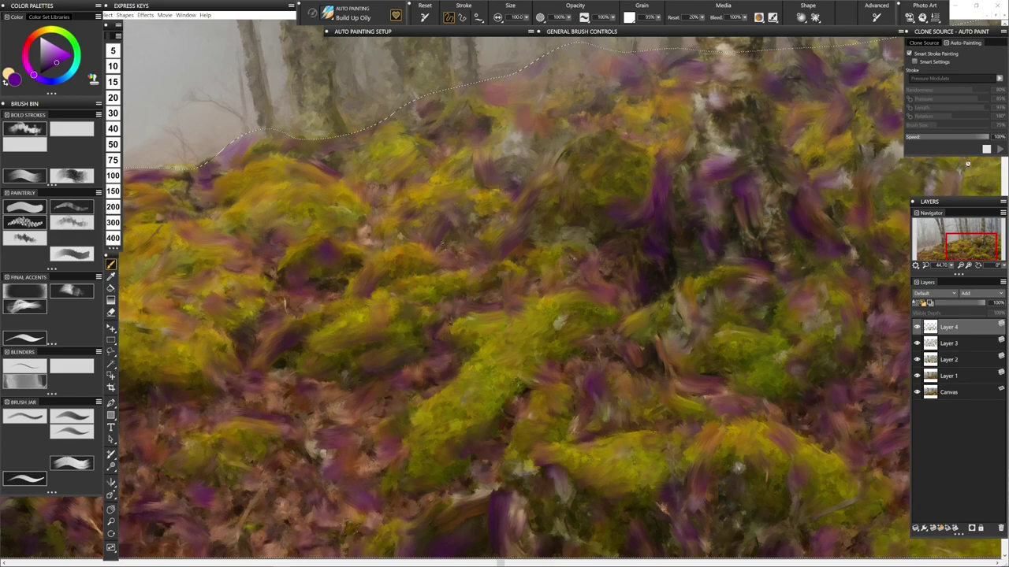
pyautogui.scroll(-3, 515, 254)
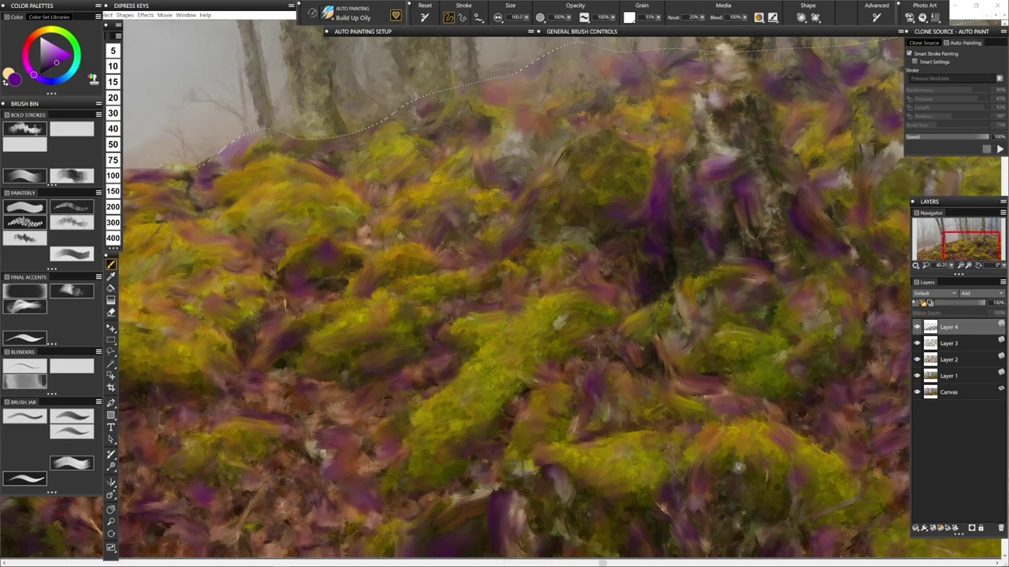
pyautogui.scroll(-3, 482, 293)
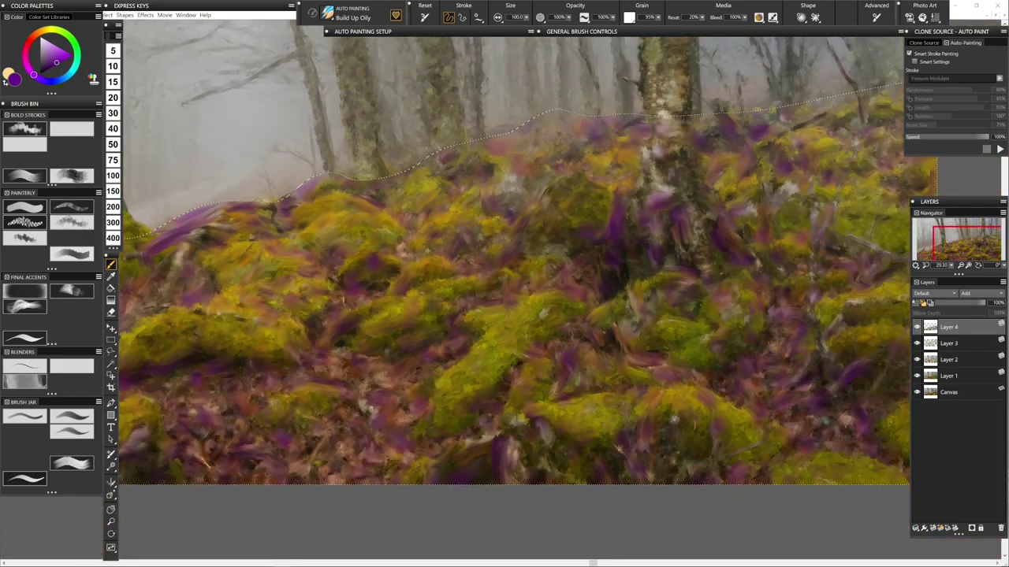
pyautogui.scroll(-1, 483, 293)
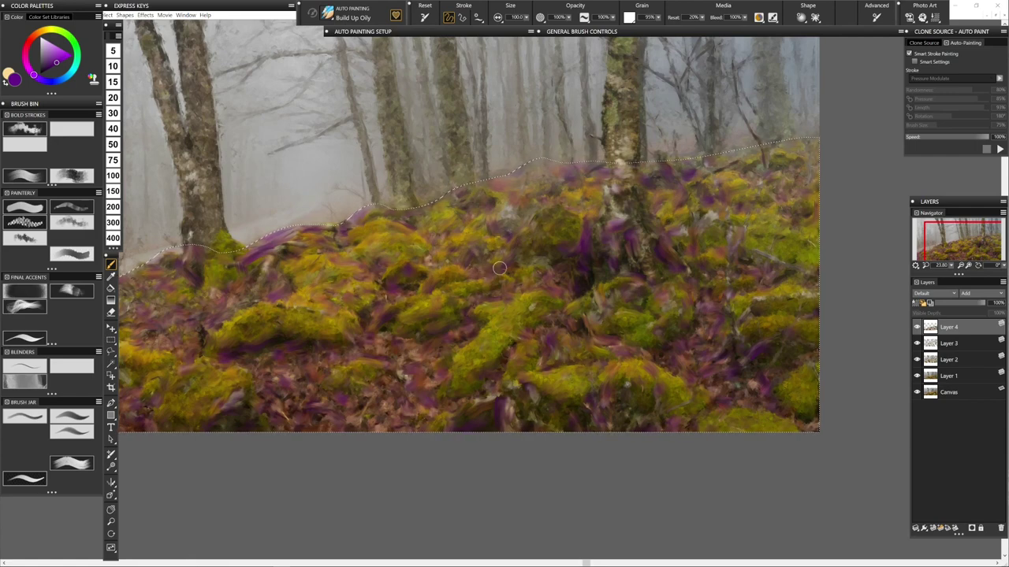
pyautogui.hotkey('ctrl', 'z')
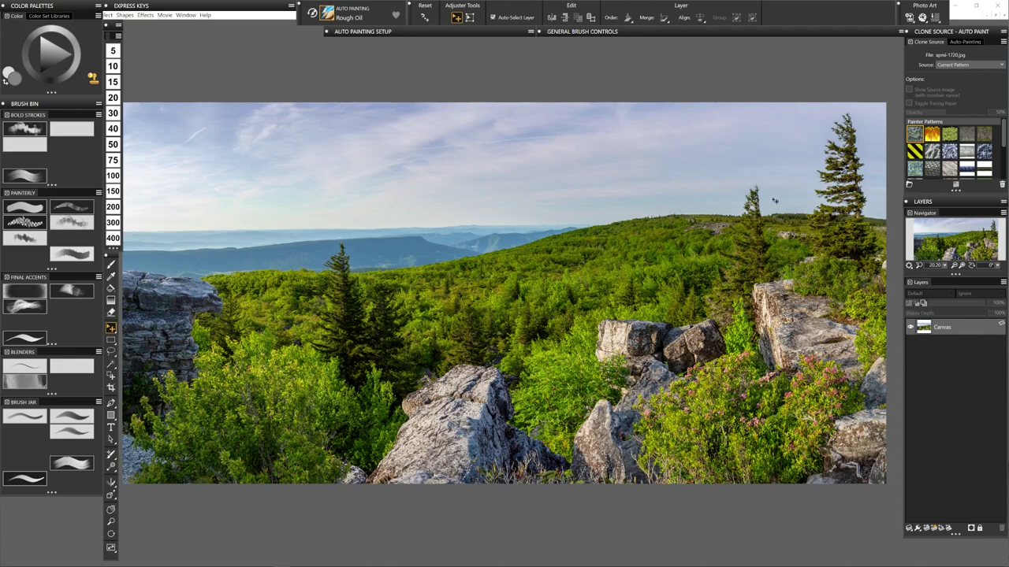
# - Embed the current document apmi-1720.jpg as the clone source image of the mountain landscape
pyautogui.click(963, 66)
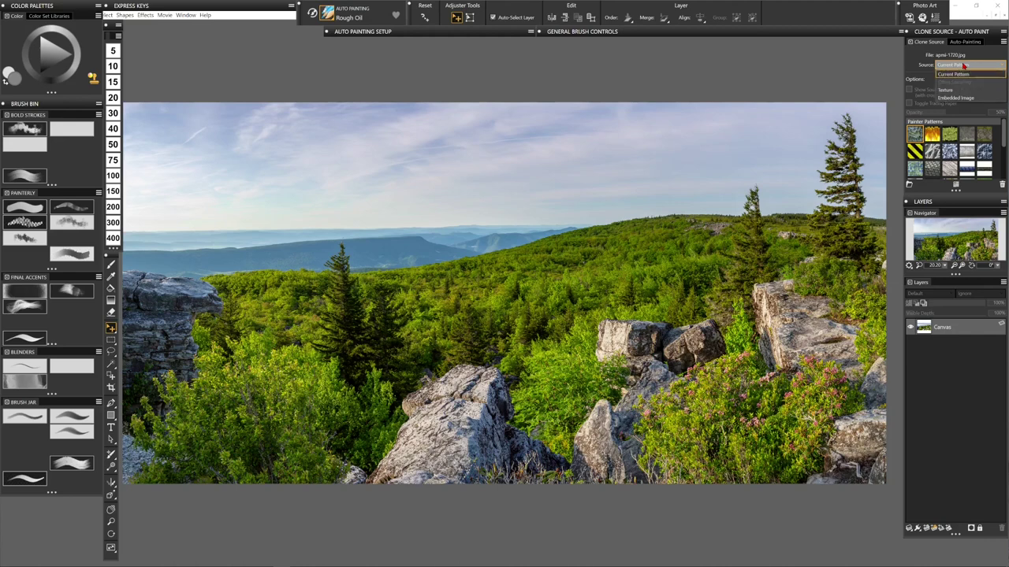
pyautogui.click(951, 102)
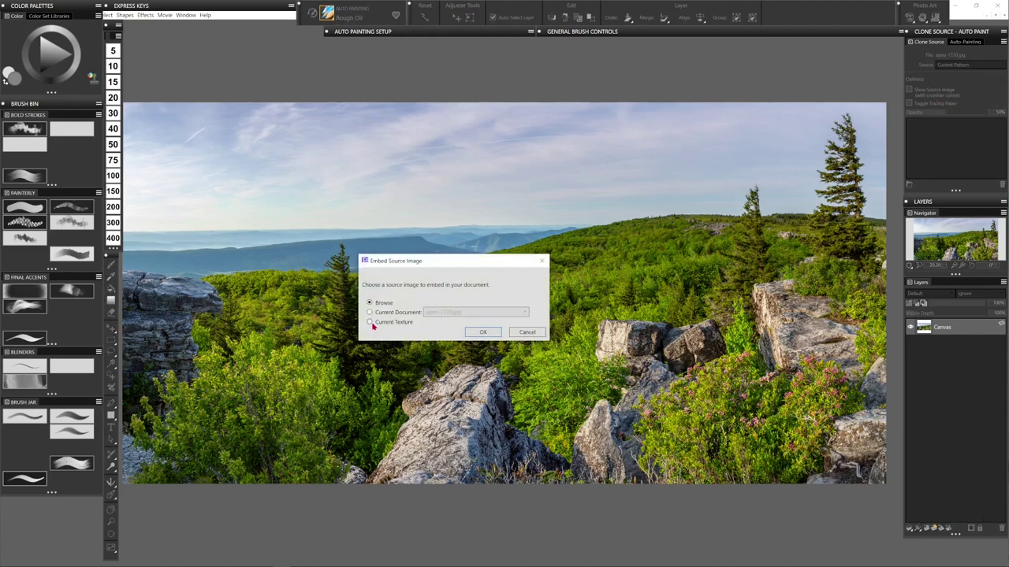
pyautogui.click(369, 312)
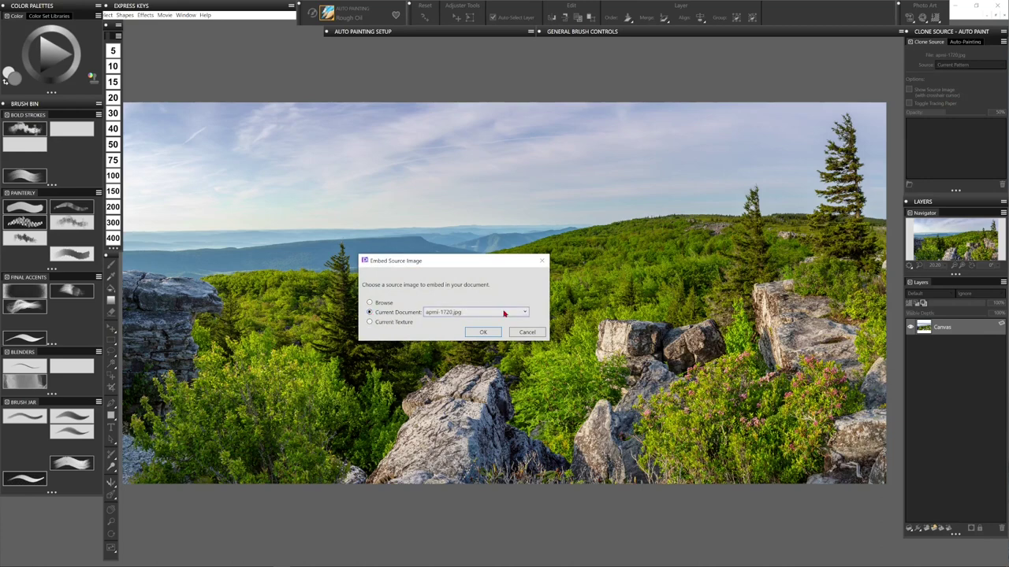
pyautogui.click(482, 331)
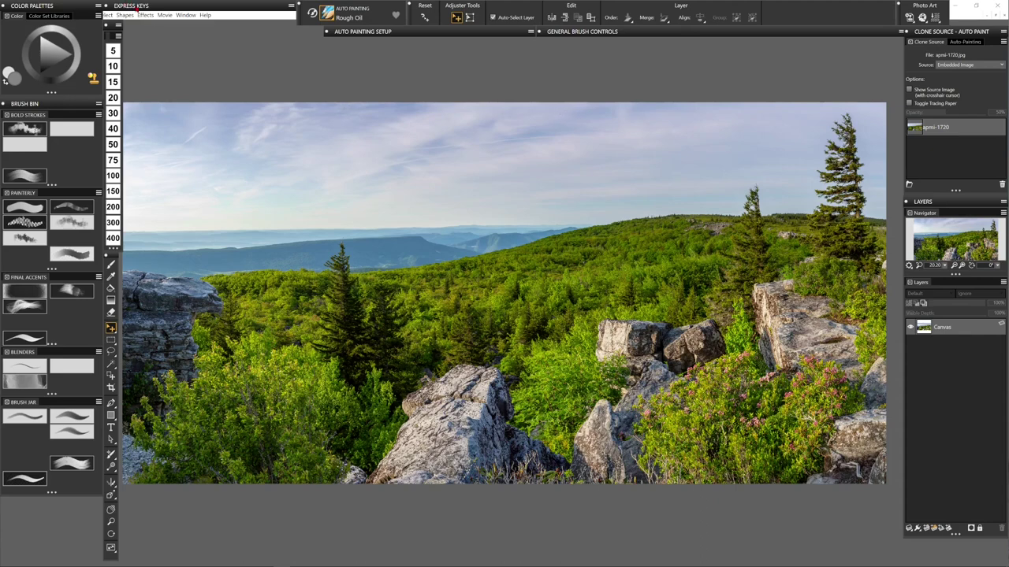
# - Place 7II_2672-flip.png in the sky above the distant ridges and 7II_2799-flip.png over the foreground rocks, both at 100%
pyautogui.click(145, 5)
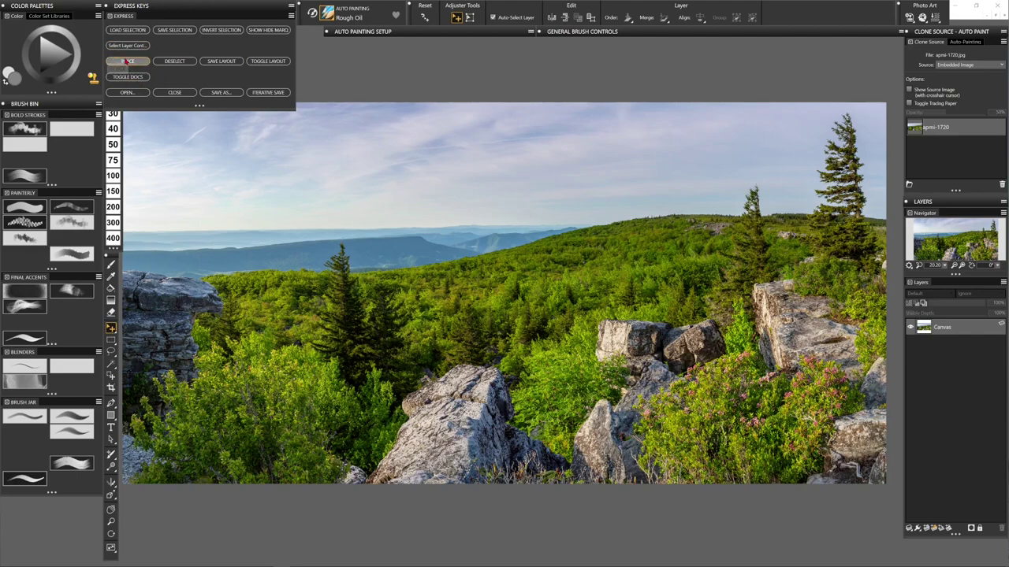
pyautogui.click(127, 62)
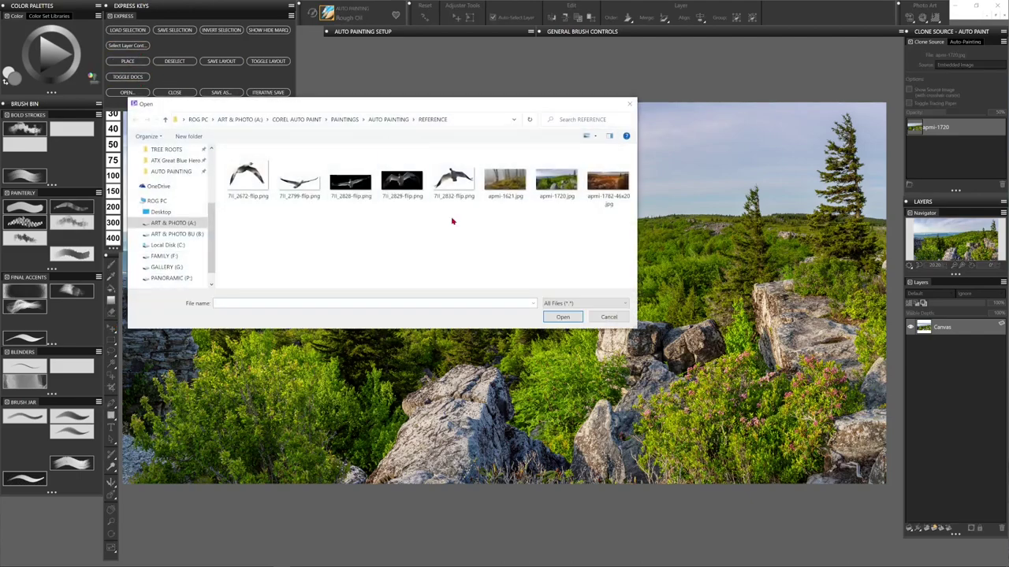
pyautogui.doubleClick(245, 180)
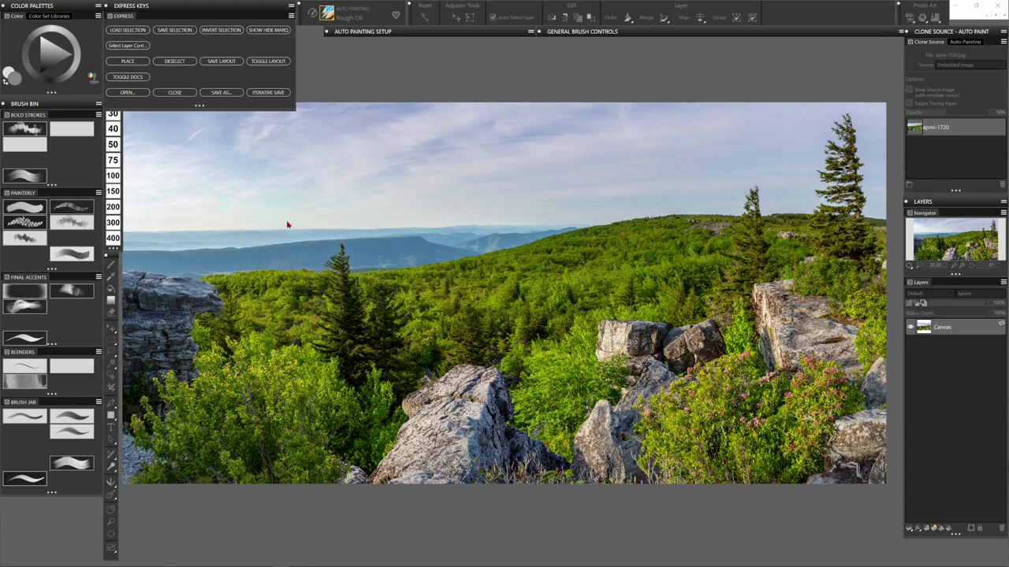
pyautogui.click(248, 201)
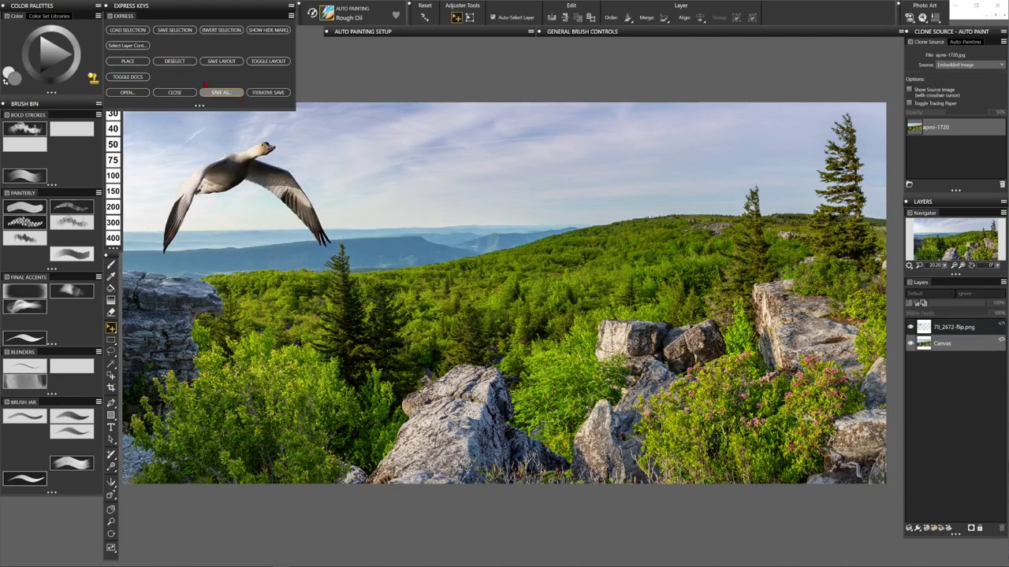
pyautogui.click(129, 62)
pyautogui.doubleClick(241, 172)
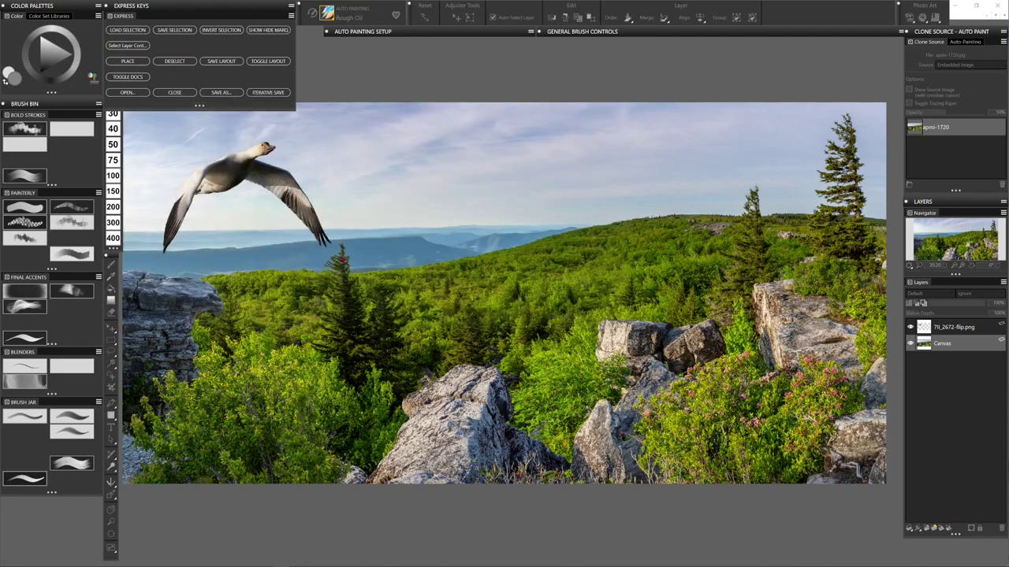
pyautogui.click(342, 250)
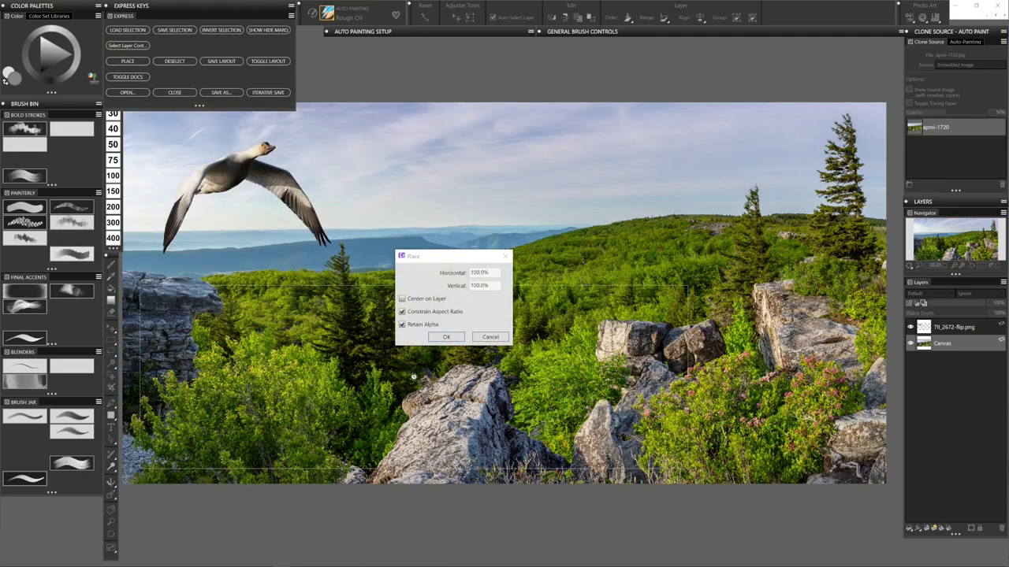
pyautogui.press('Return')
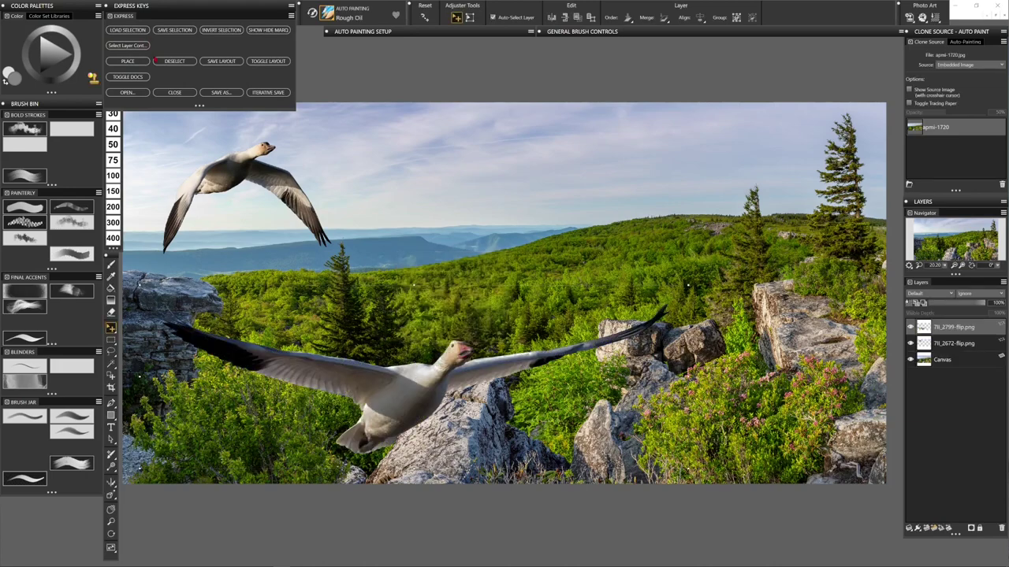
# - Place 7II_2828-flip.png in the middle of the sky and 7II_2829-flip.png over the pink flowering bush, both at 100%
pyautogui.click(128, 61)
pyautogui.doubleClick(372, 184)
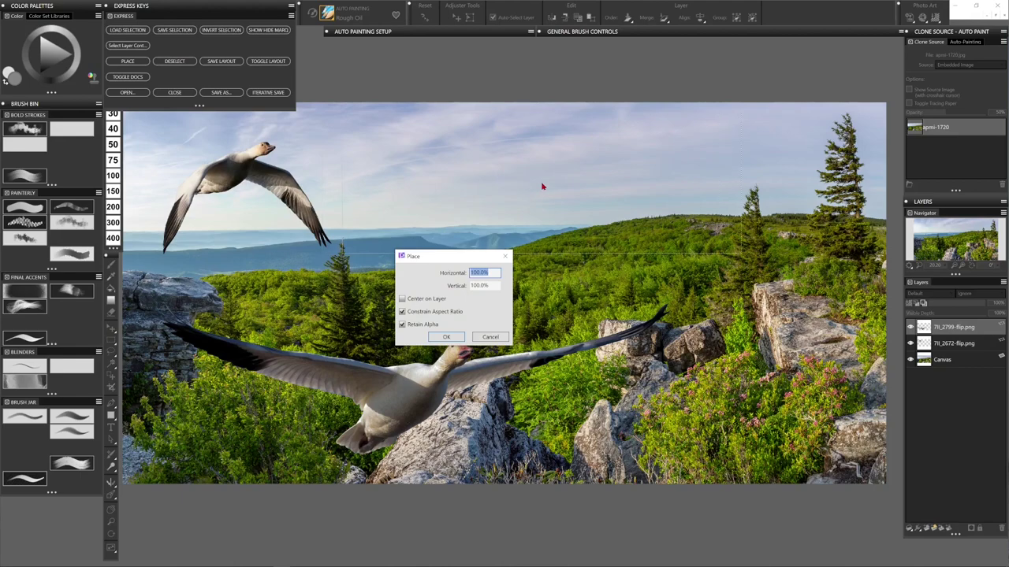
pyautogui.press('Return')
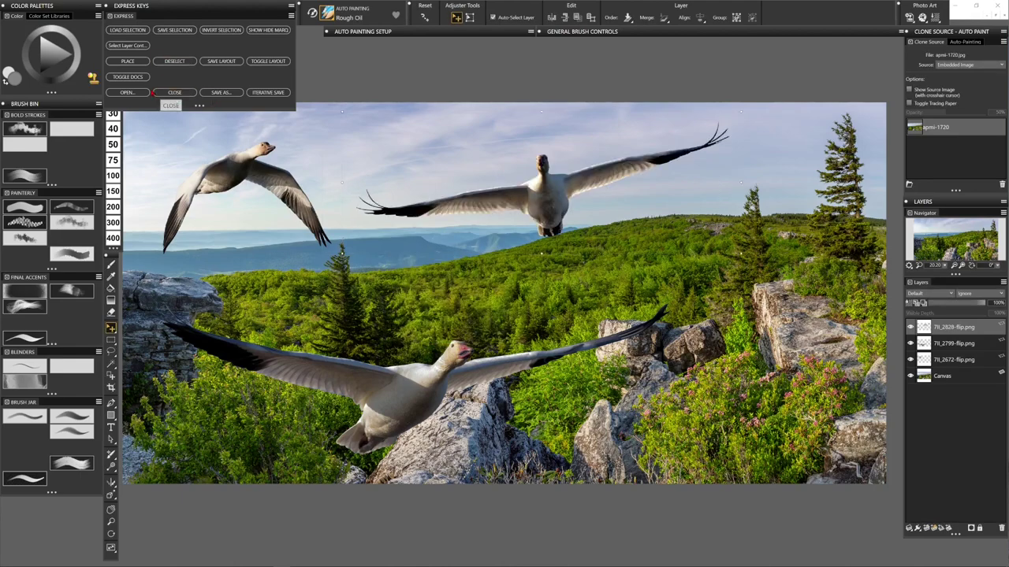
pyautogui.click(128, 61)
pyautogui.doubleClick(402, 183)
pyautogui.click(431, 223)
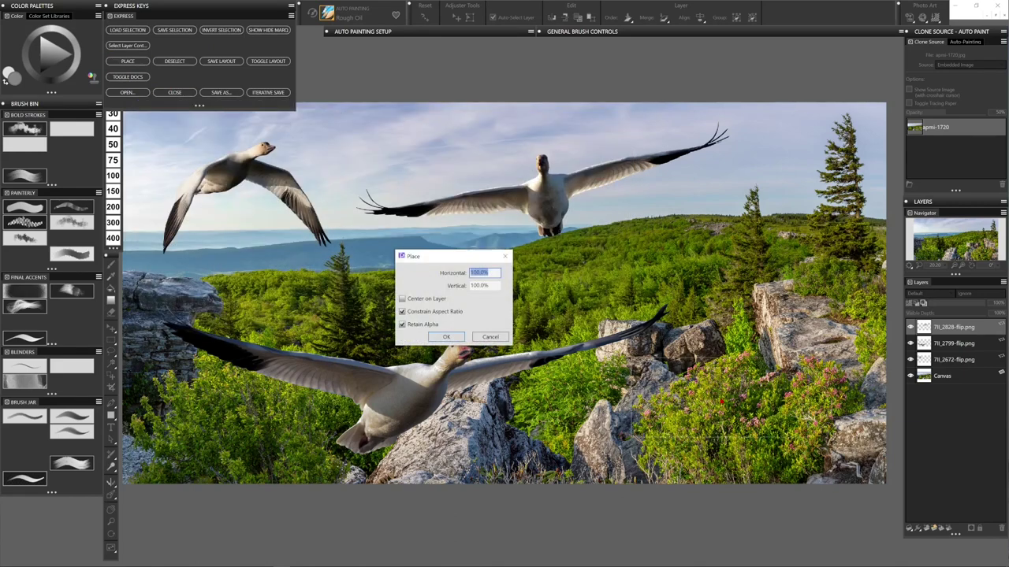
pyautogui.click(443, 333)
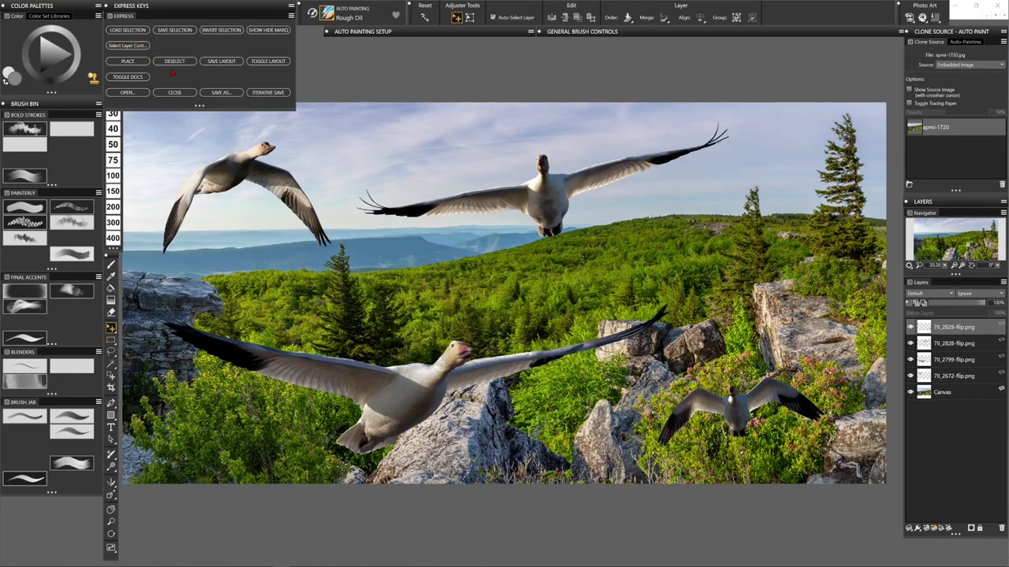
# - Place 7II_2832-flip.png at 100% beside the tall spruce and collapse the Express Keys palette
pyautogui.click(126, 62)
pyautogui.doubleClick(453, 175)
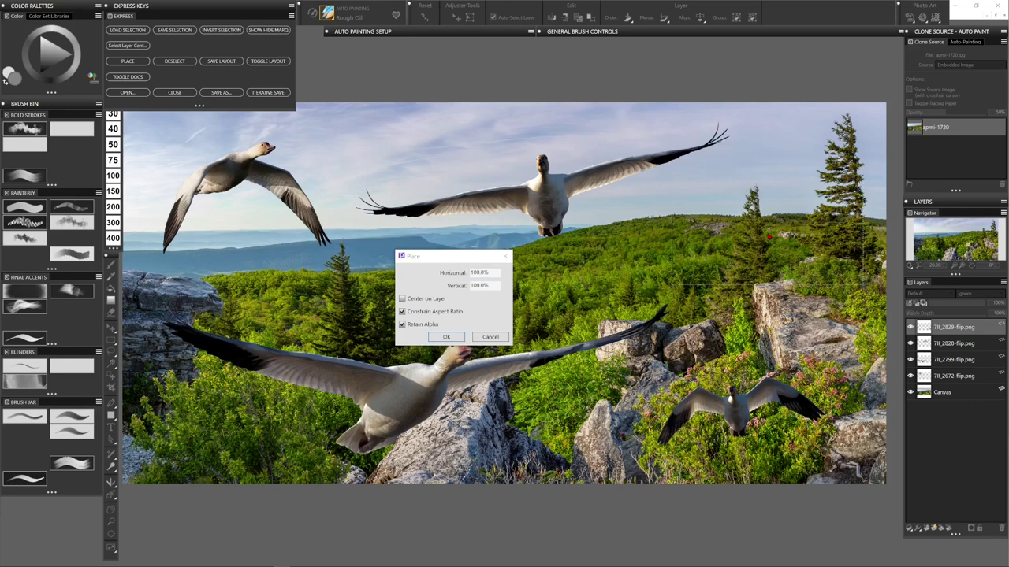
pyautogui.press('Return')
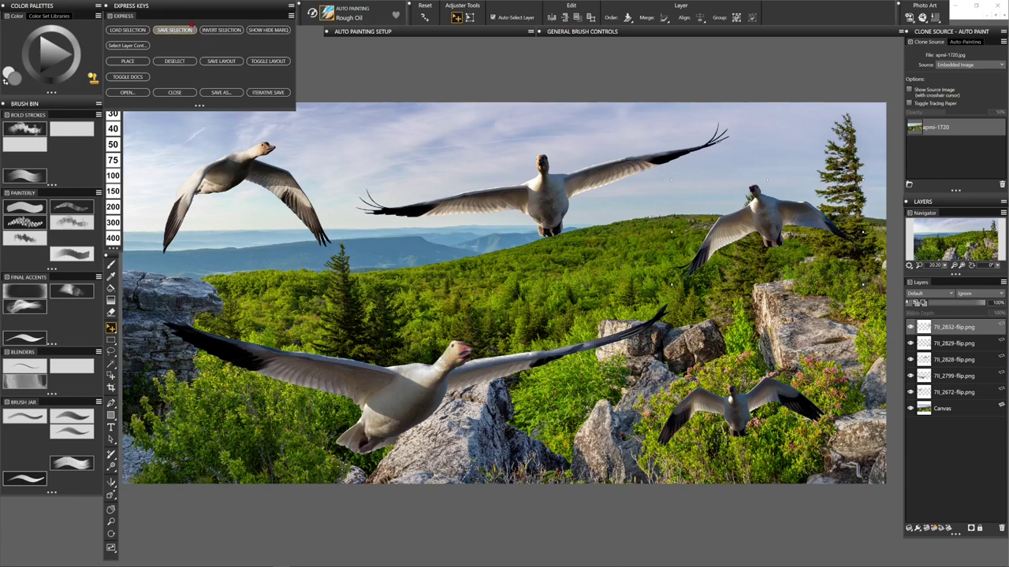
pyautogui.press('Escape')
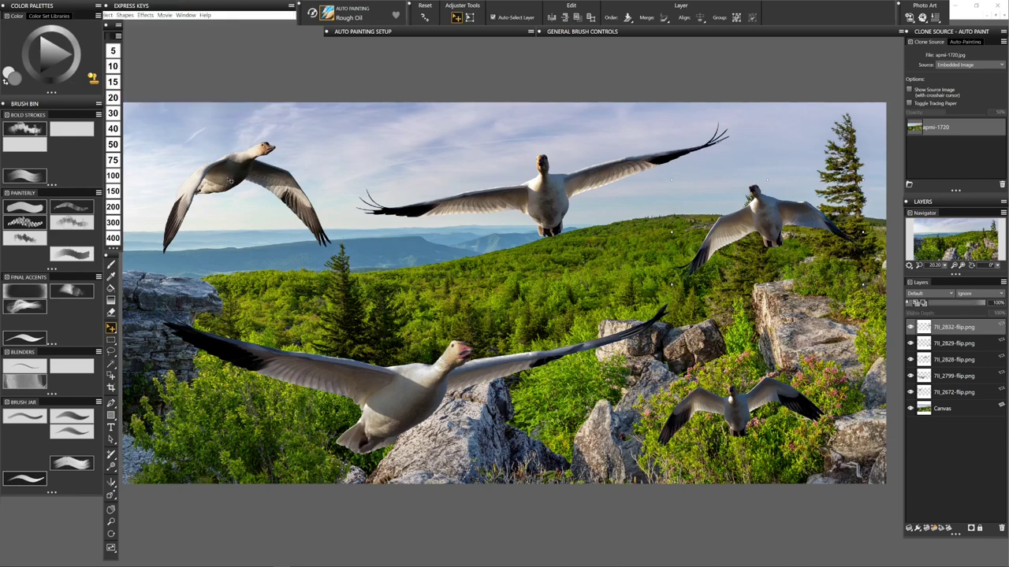
# - Scale down the five placed geese, converting their layers to default layers, and arrange them as a flock across the sky
pyautogui.click(231, 175)
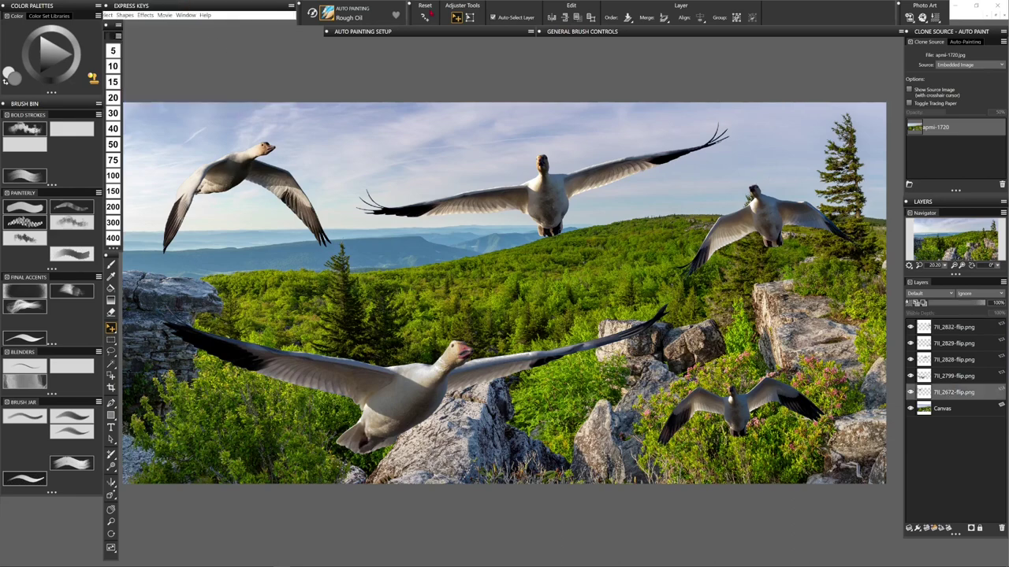
pyautogui.click(470, 17)
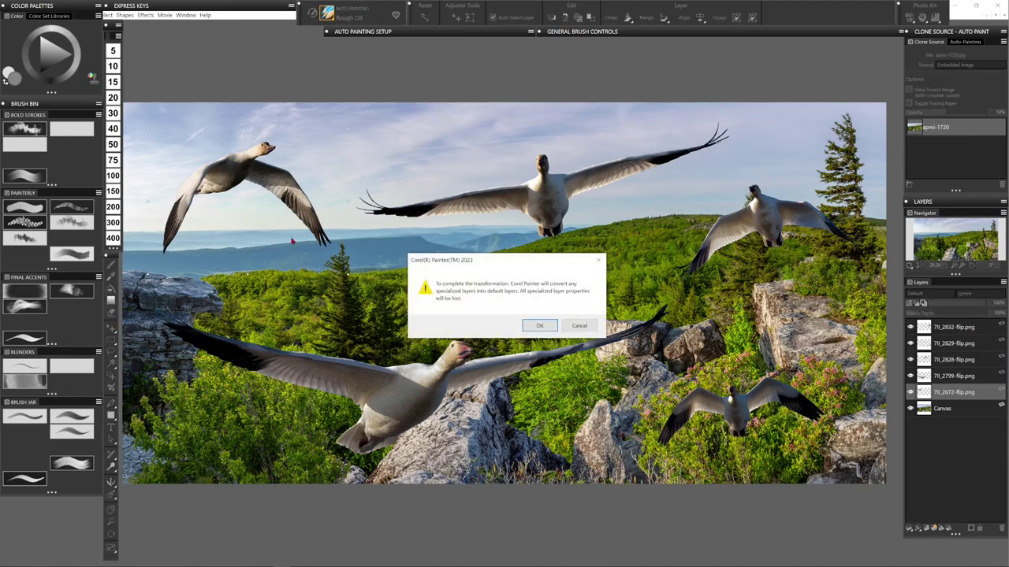
pyautogui.click(536, 326)
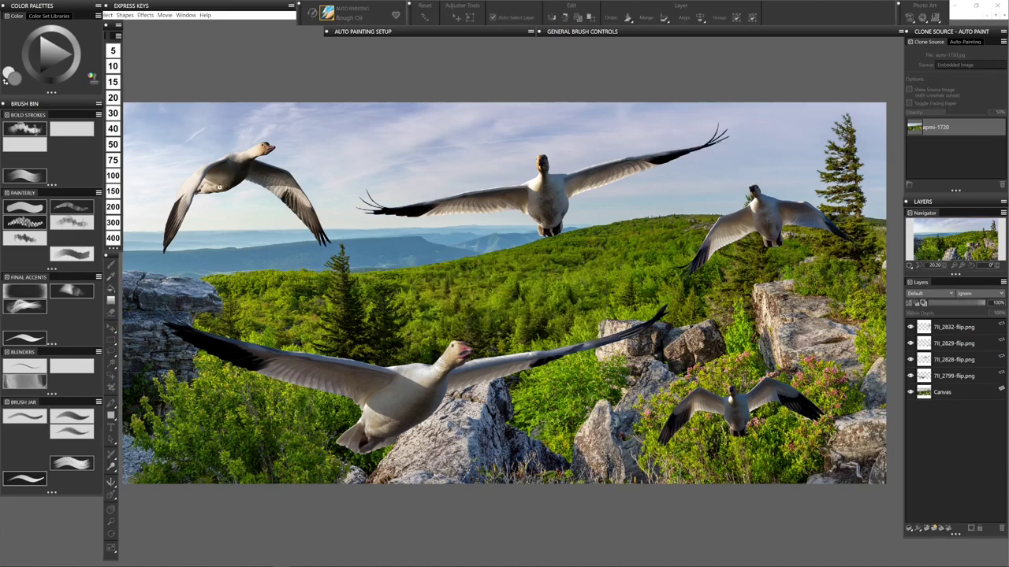
pyautogui.moveTo(163, 140)
pyautogui.mouseDown()
pyautogui.moveTo(235, 190)
pyautogui.moveTo(176, 148)
pyautogui.mouseUp()
pyautogui.moveTo(544, 201); pyautogui.dragTo(325, 264)
pyautogui.moveTo(691, 223); pyautogui.dragTo(636, 163)
pyautogui.moveTo(733, 403); pyautogui.dragTo(600, 142)
pyautogui.press('Return')
pyautogui.moveTo(326, 248); pyautogui.dragTo(525, 222)
pyautogui.moveTo(432, 374); pyautogui.dragTo(330, 192)
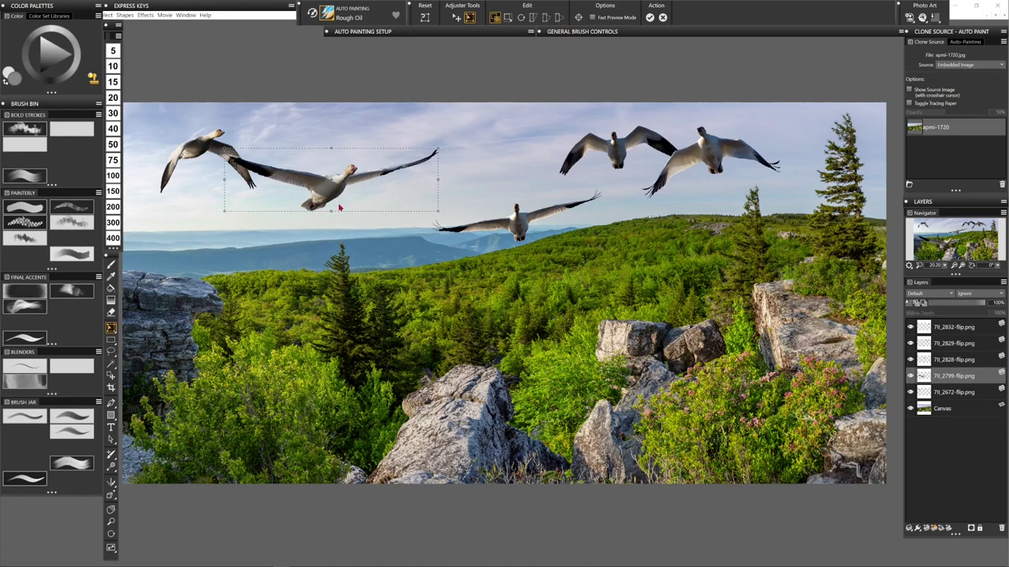
pyautogui.press('Return')
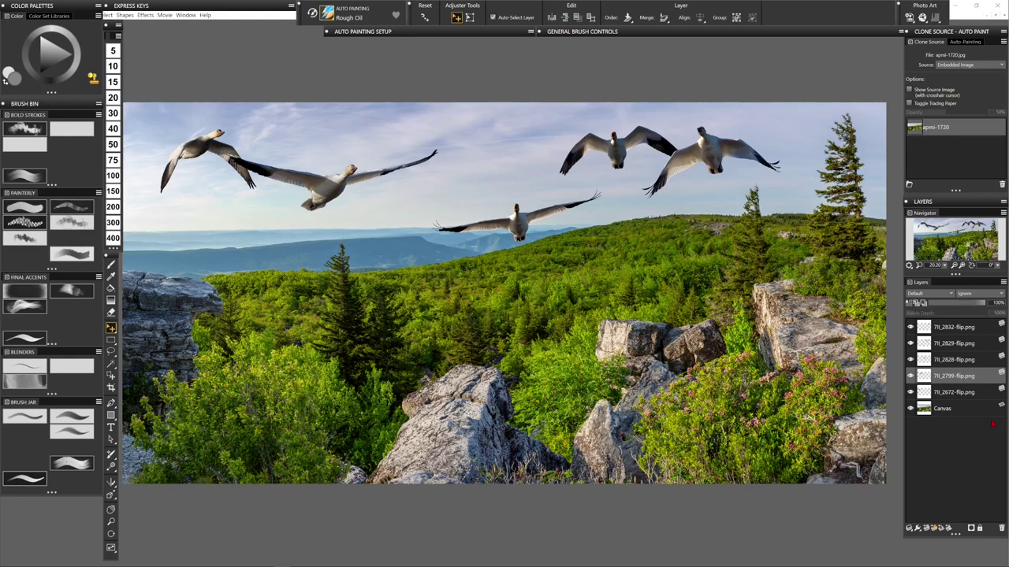
# - Collapse the five bird layers, 7II_2672-flip.png through 7II_2832-flip.png, into a single layer
pyautogui.click(962, 395)
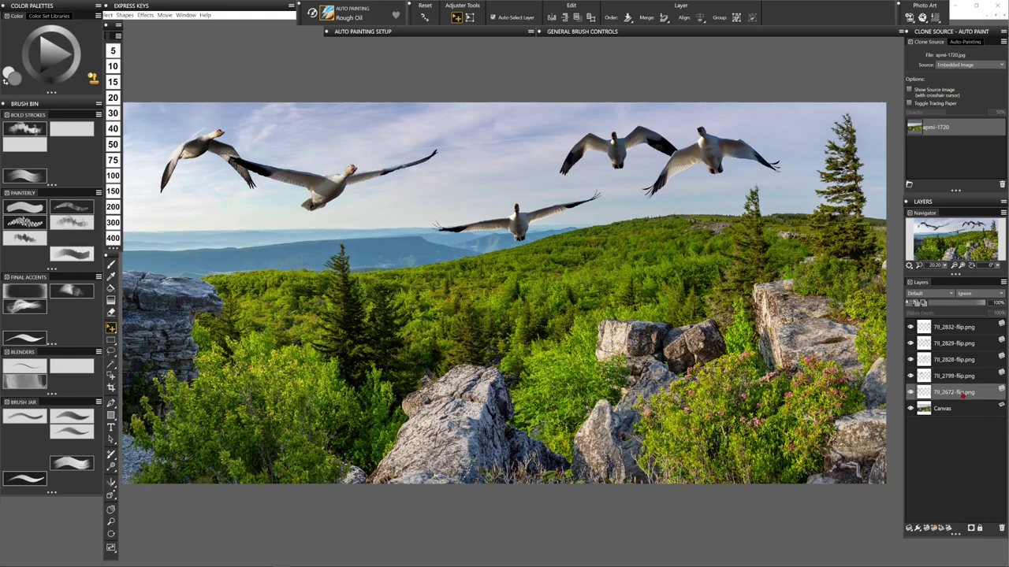
pyautogui.keyDown('shift'); pyautogui.click(964, 330); pyautogui.keyUp('shift')
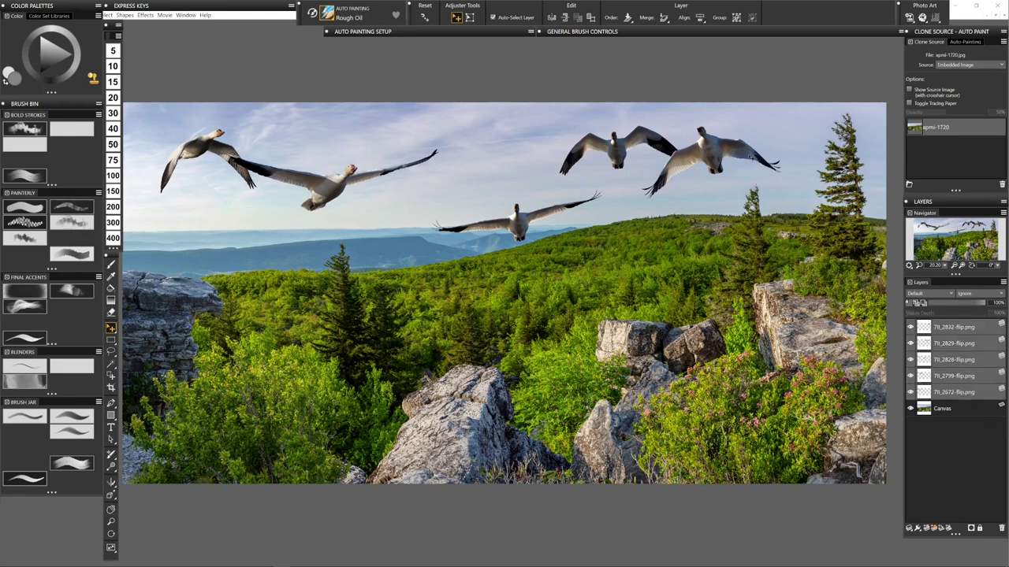
pyautogui.rightClick(948, 360)
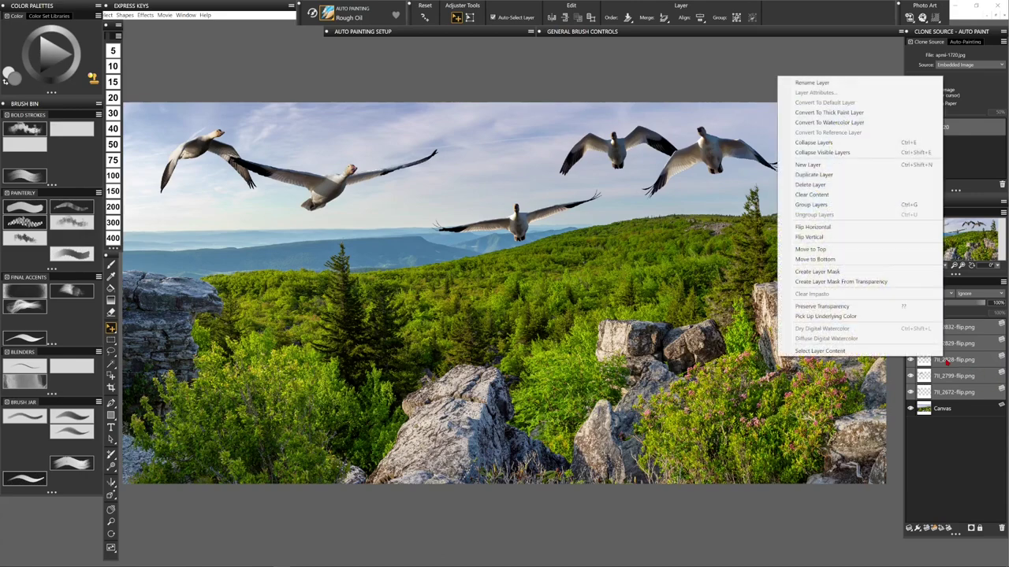
pyautogui.click(819, 144)
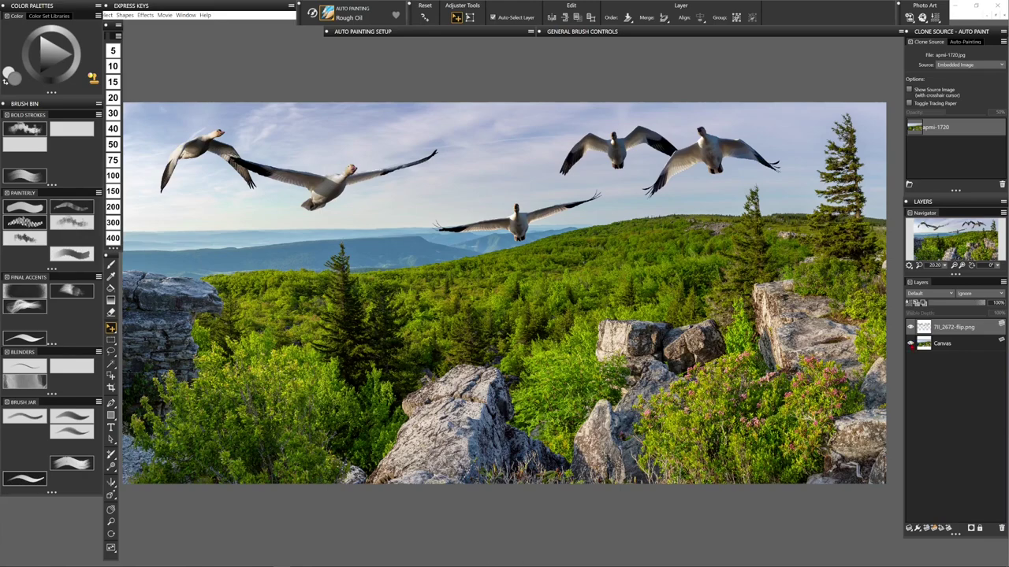
# - Hide the Canvas layer and start saving a copy of the image into the AUTO PAINTING > REFERENCE folder
pyautogui.click(910, 343)
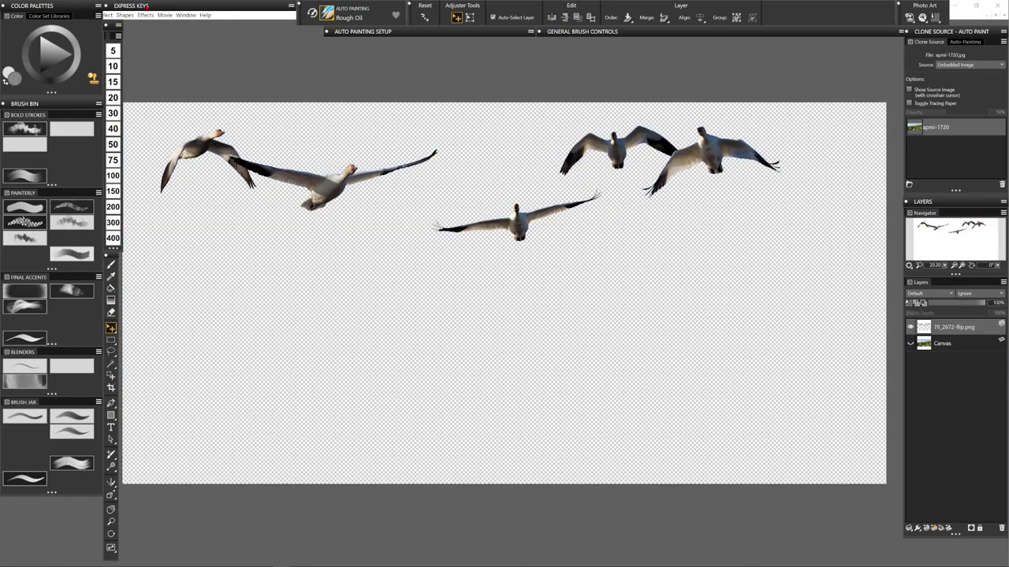
pyautogui.hotkey('ctrl', 'shift', 's')
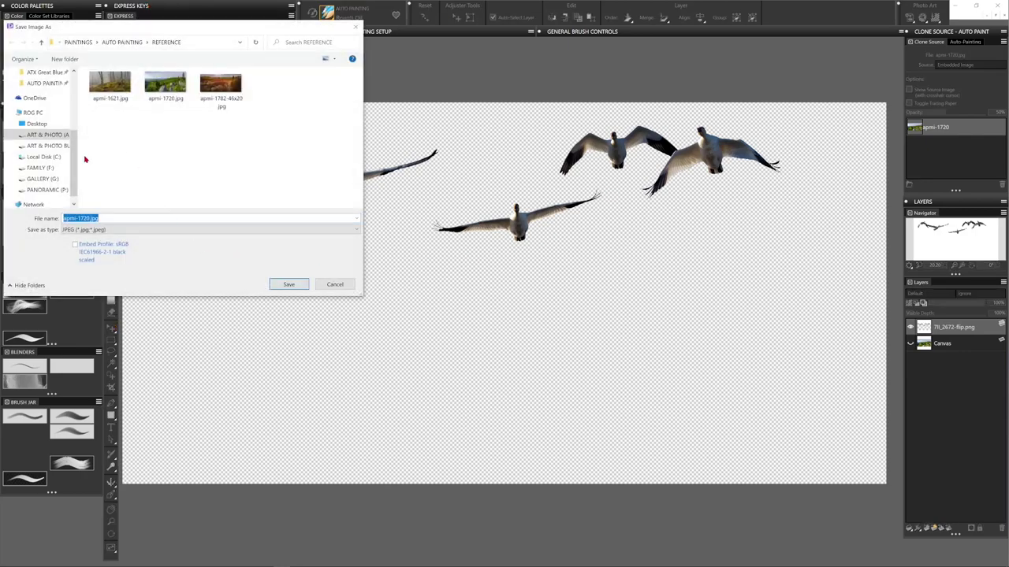
pyautogui.scroll(1, 56, 119)
pyautogui.scroll(5, 56, 120)
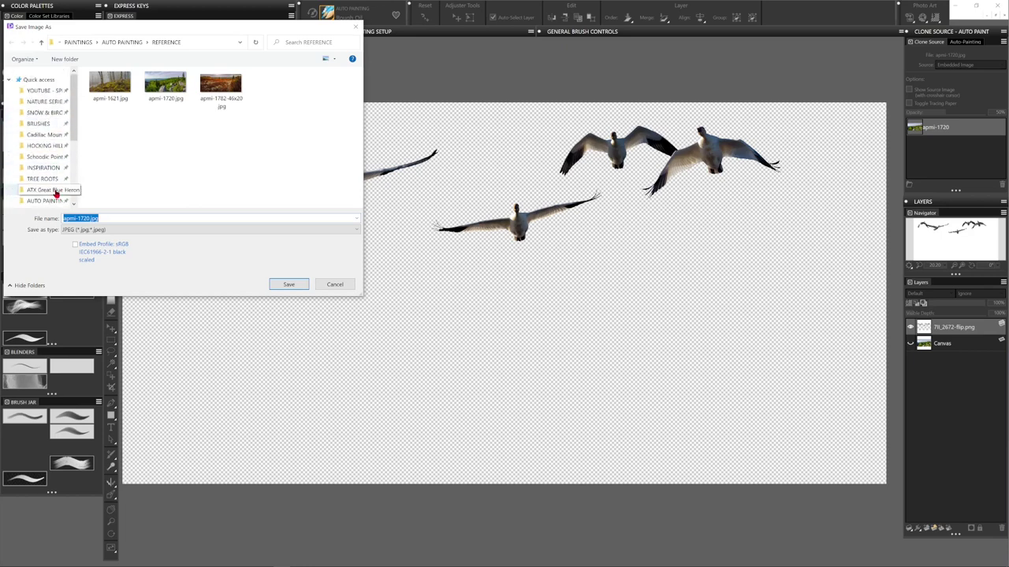
pyautogui.click(44, 201)
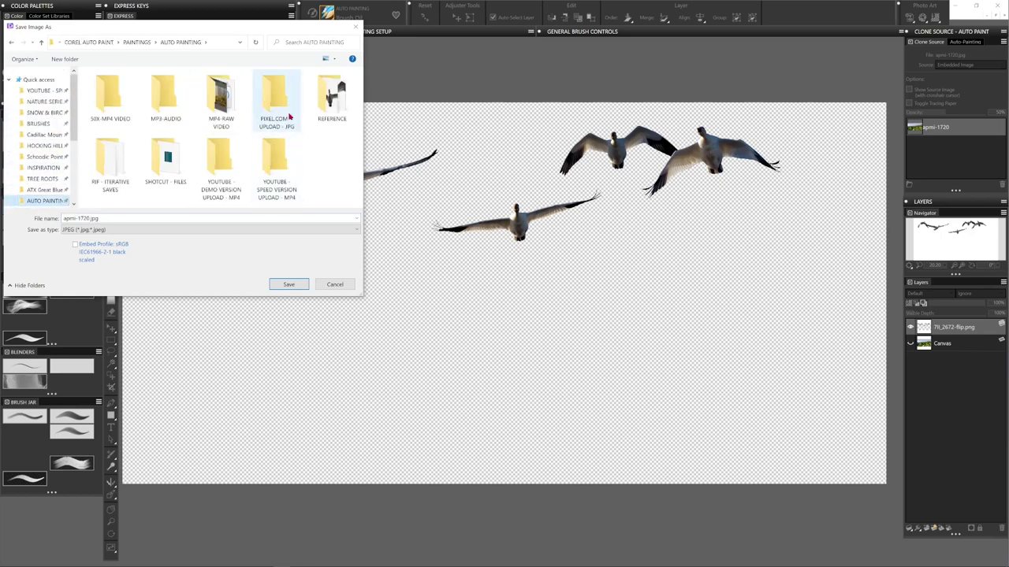
pyautogui.click(328, 104)
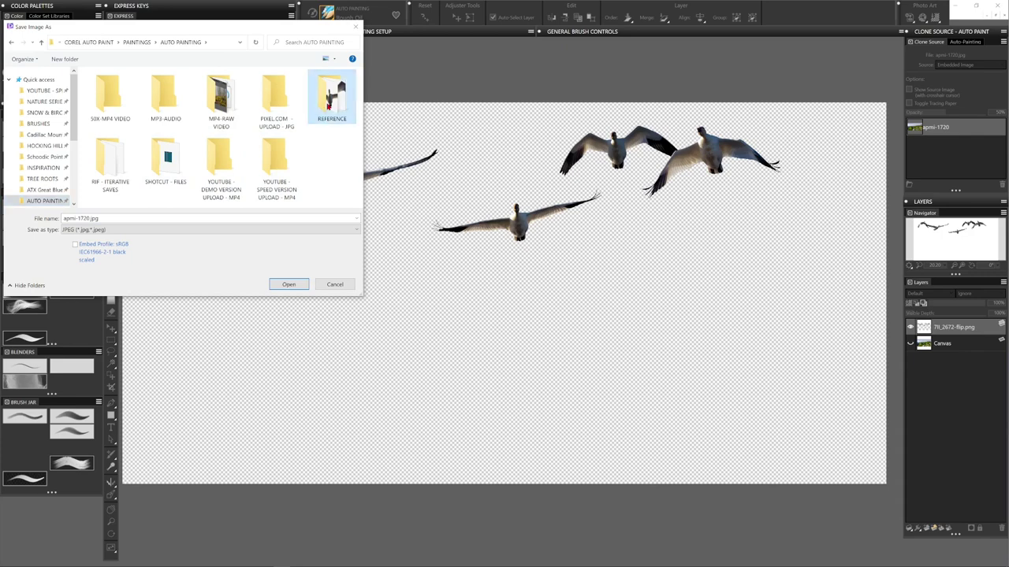
pyautogui.doubleClick(328, 104)
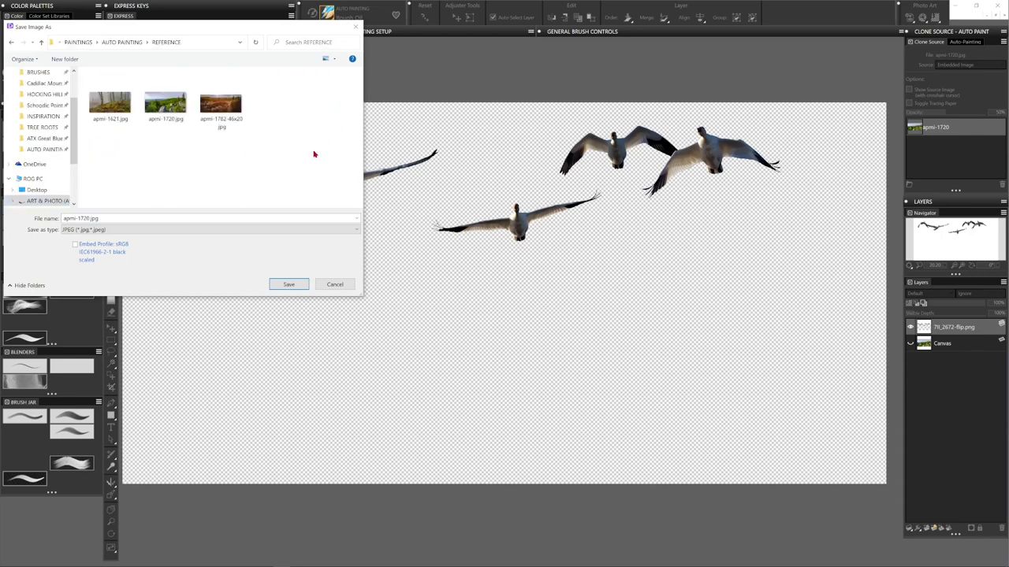
# - Save the geese on transparency as the PNG file Group.png and collapse the Express Keys palette
pyautogui.click(147, 228)
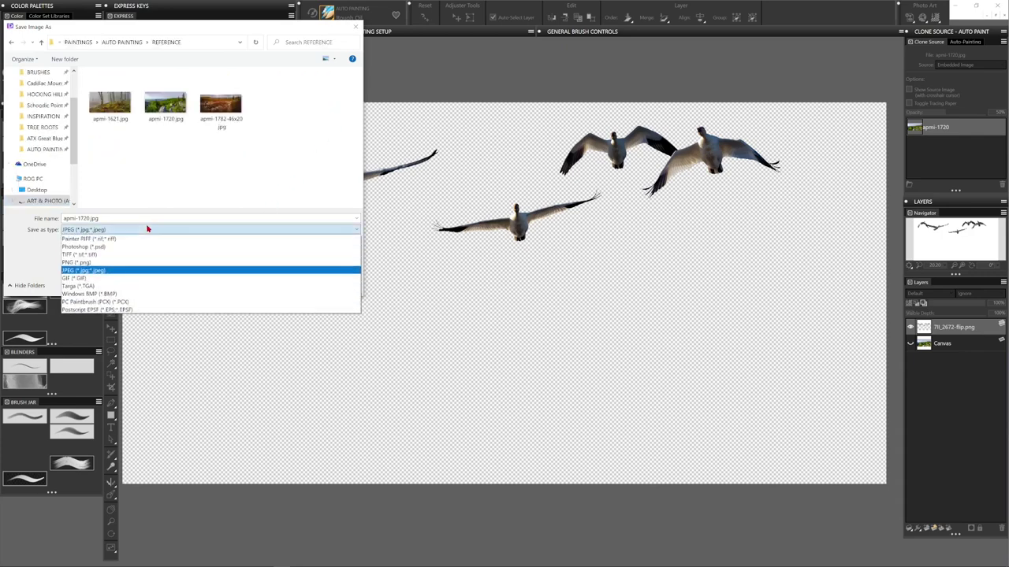
pyautogui.click(93, 264)
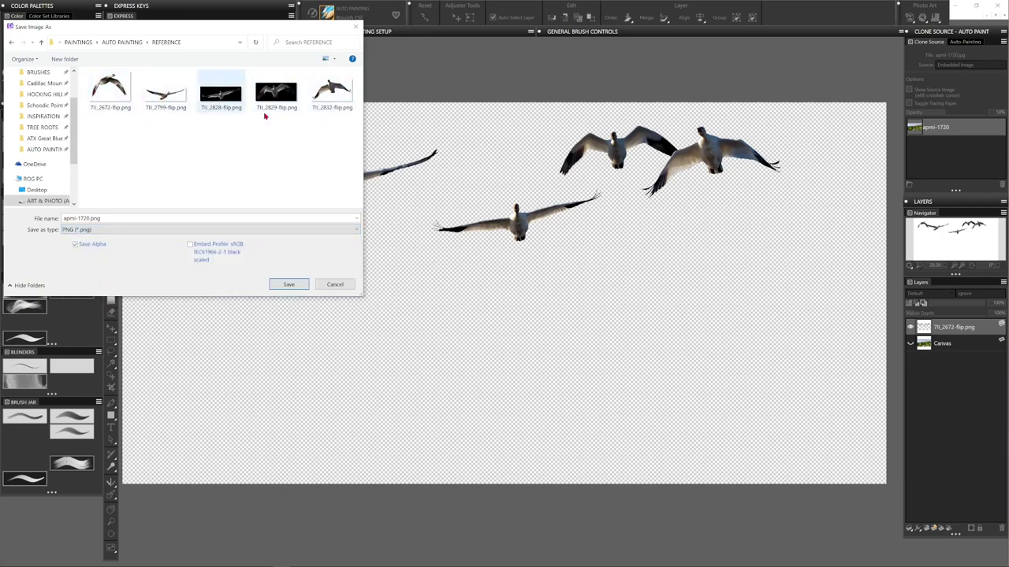
pyautogui.click(73, 219)
pyautogui.click(74, 218)
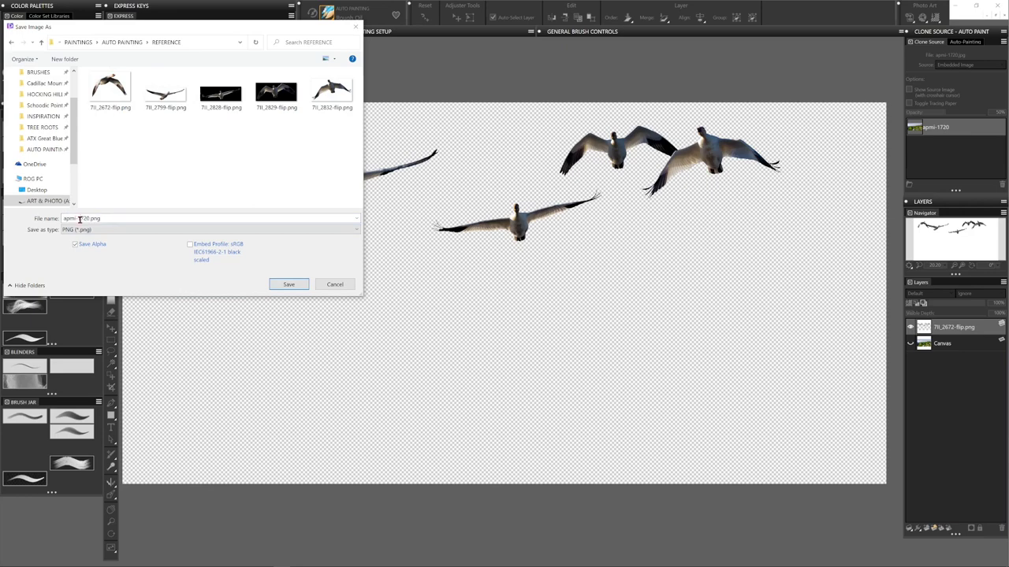
pyautogui.moveTo(90, 218); pyautogui.dragTo(63, 218)
pyautogui.write('geese')
pyautogui.click(288, 284)
pyautogui.click(539, 326)
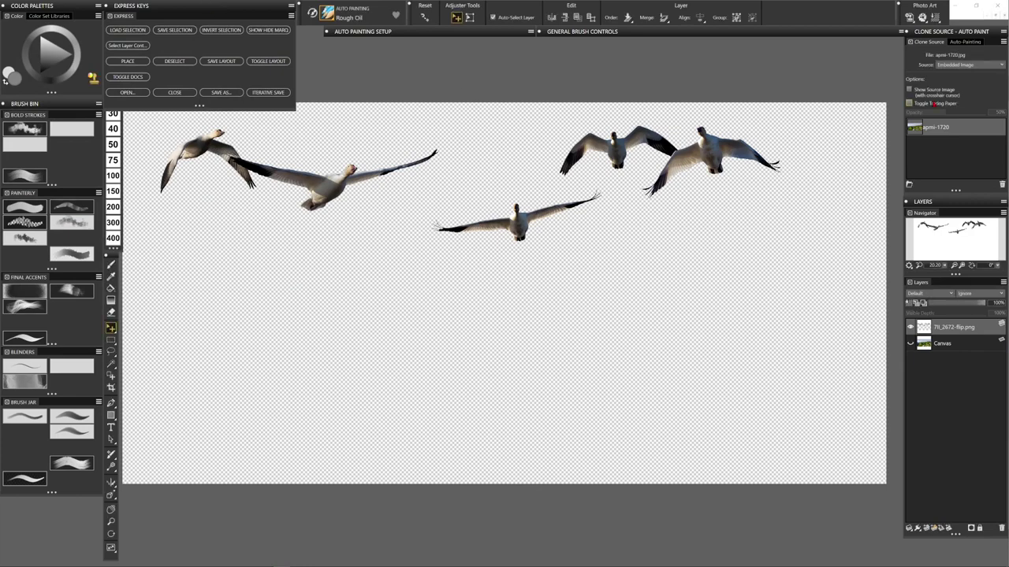
pyautogui.doubleClick(229, 7)
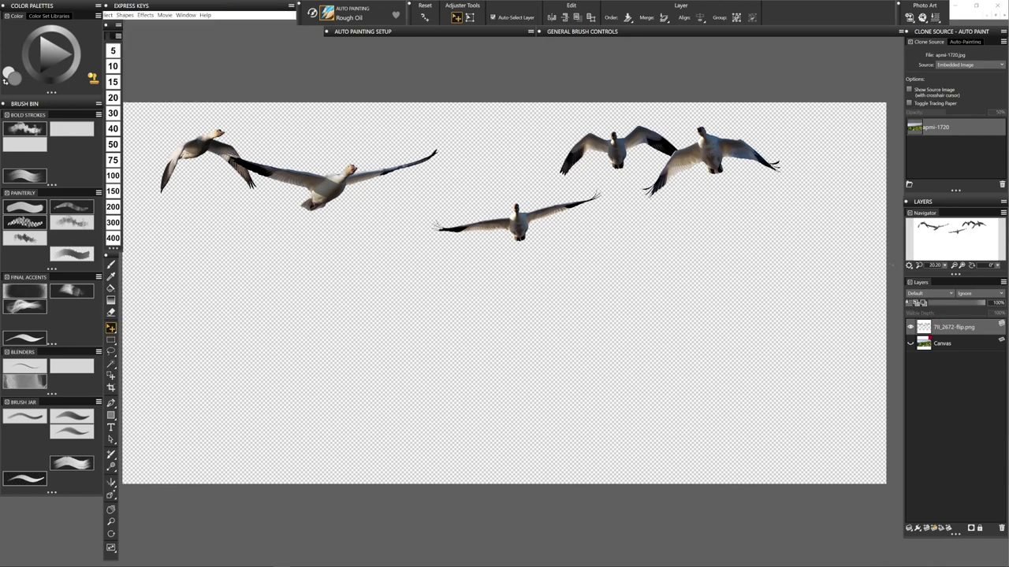
# - Hide the merged bird layer, show the Canvas, and embed Group.png from the REFERENCE folder as a second clone source
pyautogui.click(911, 327)
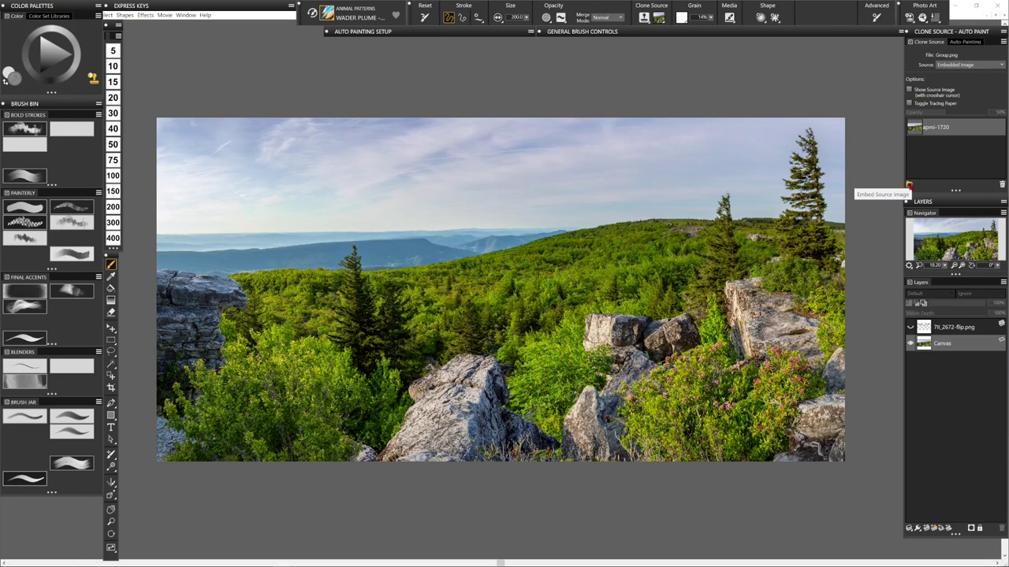
pyautogui.click(909, 185)
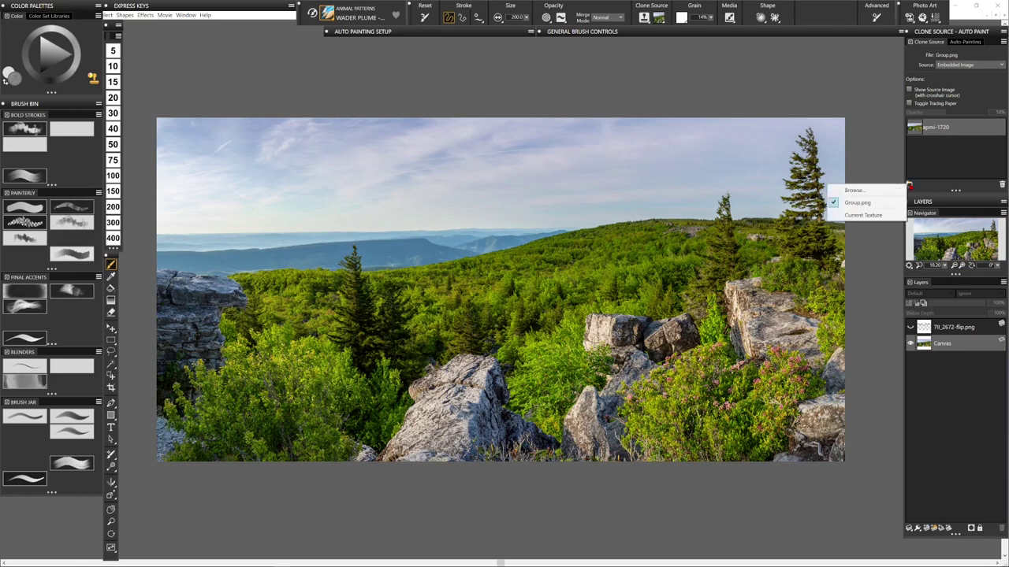
pyautogui.click(855, 191)
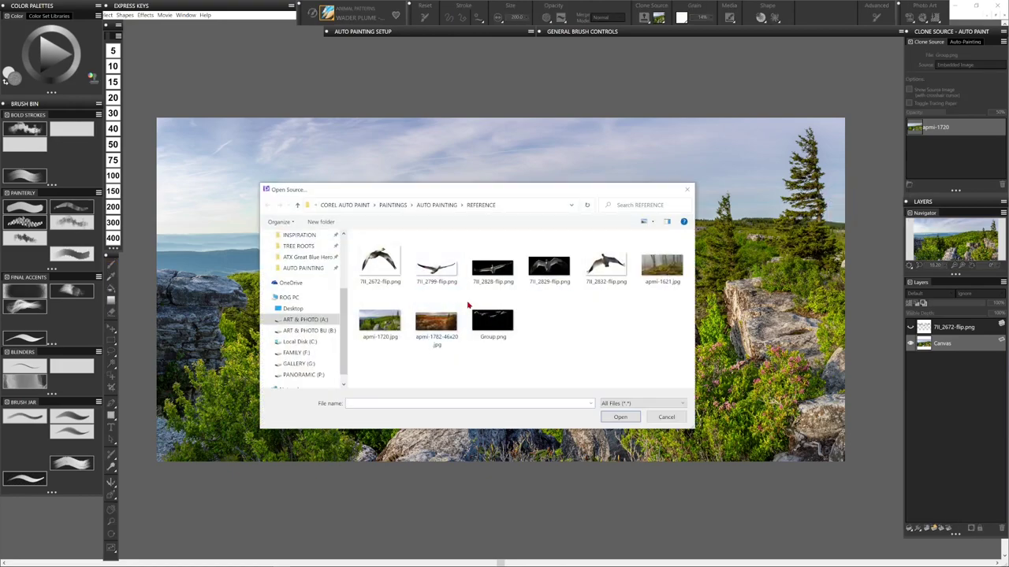
pyautogui.click(311, 268)
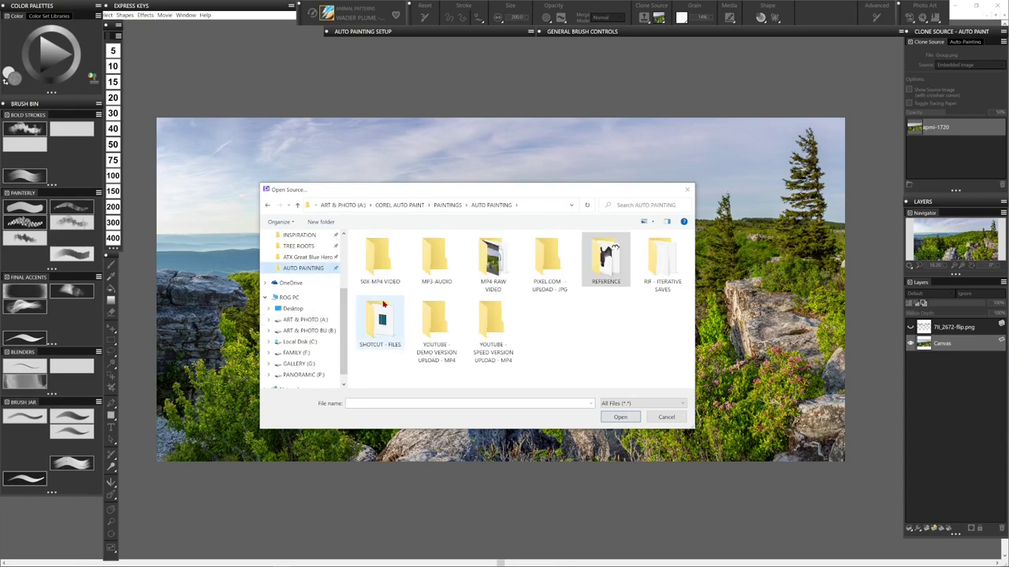
pyautogui.scroll(3, 344, 310)
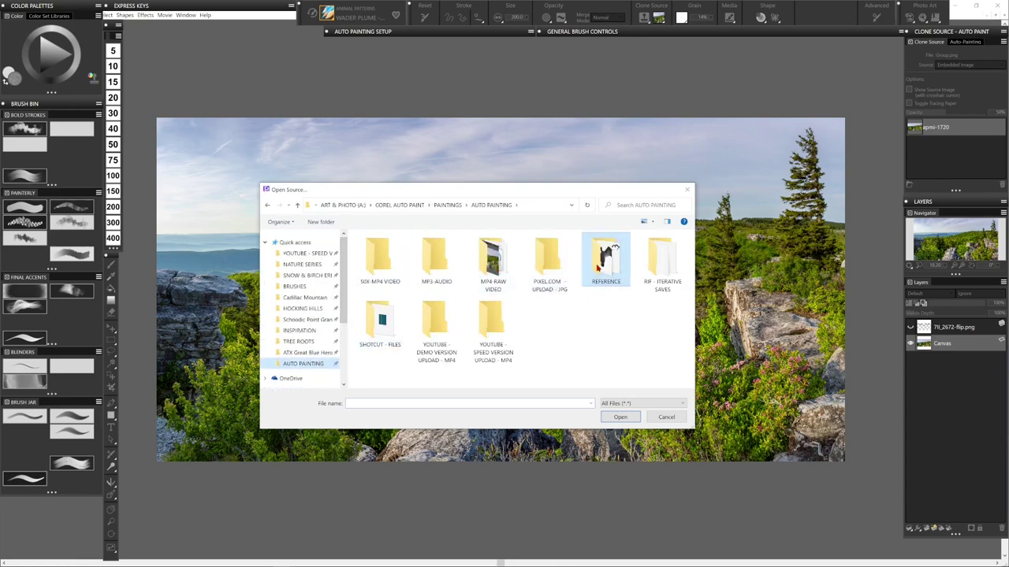
pyautogui.doubleClick(604, 272)
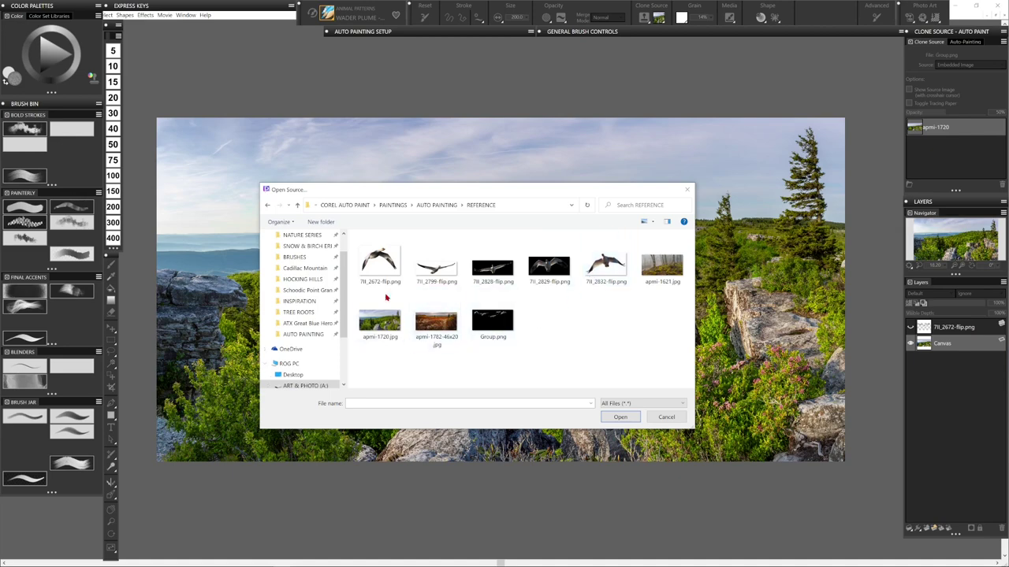
pyautogui.click(495, 321)
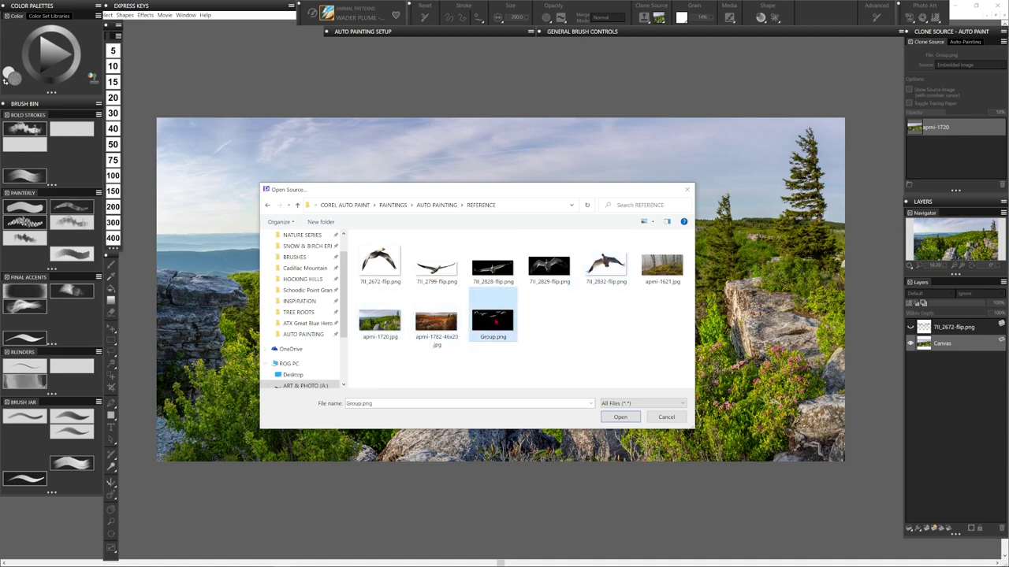
pyautogui.click(620, 417)
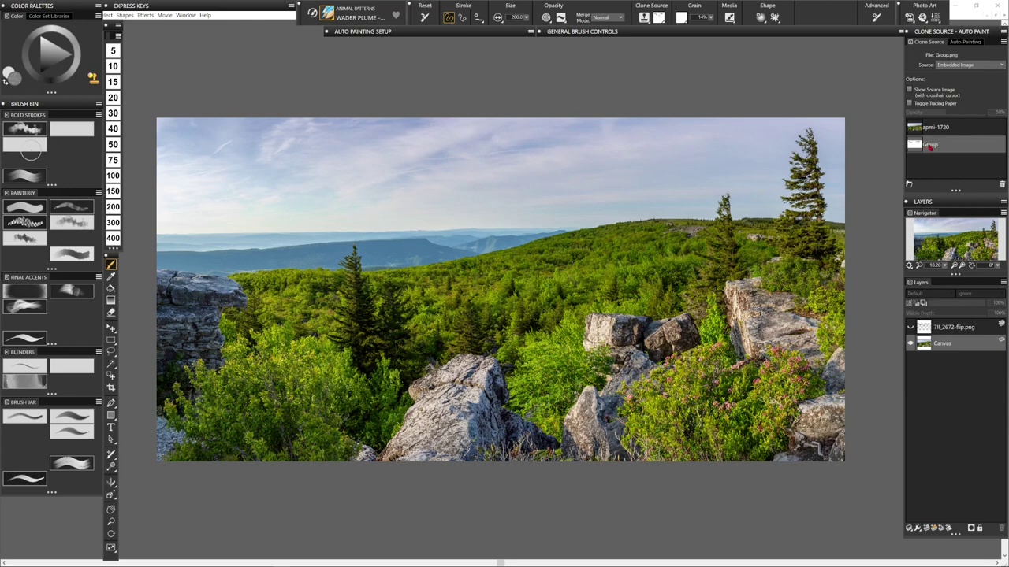
# - Compare the Group clone source with the merged bird layer using tracing paper at 50% and the layer's visibility
pyautogui.click(939, 104)
pyautogui.click(908, 105)
pyautogui.click(908, 103)
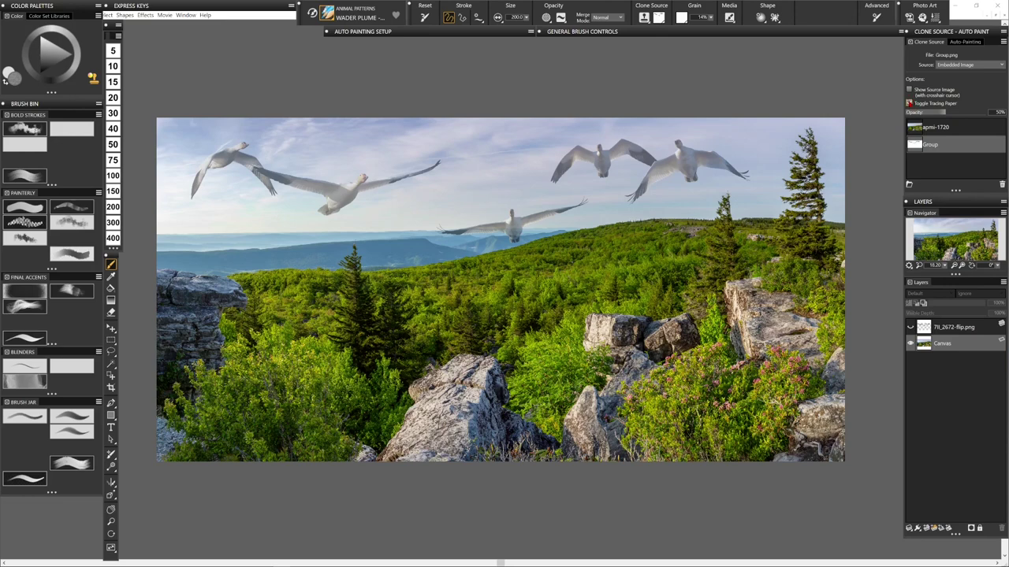
pyautogui.click(909, 103)
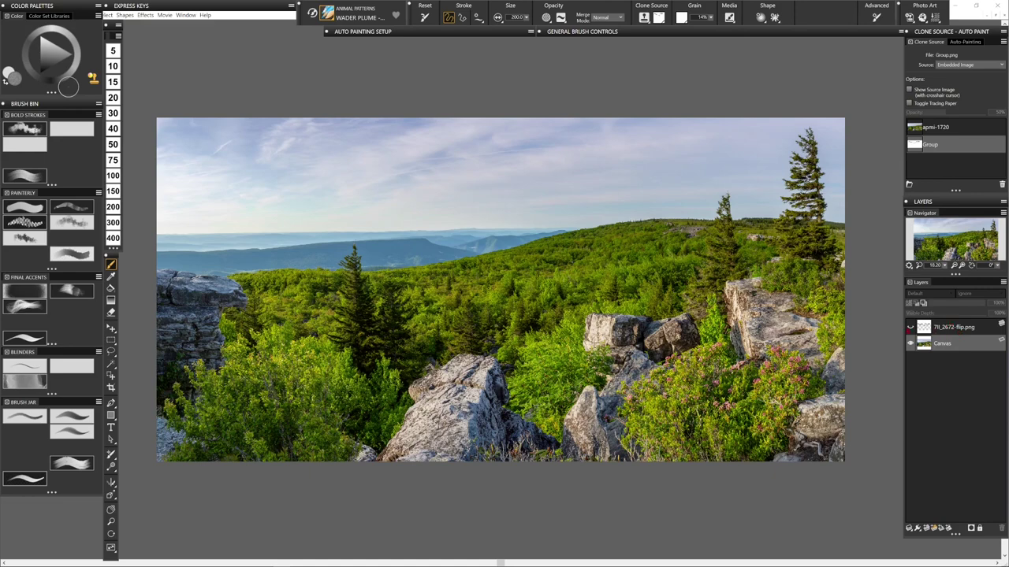
pyautogui.hotkey('ctrl', 't')
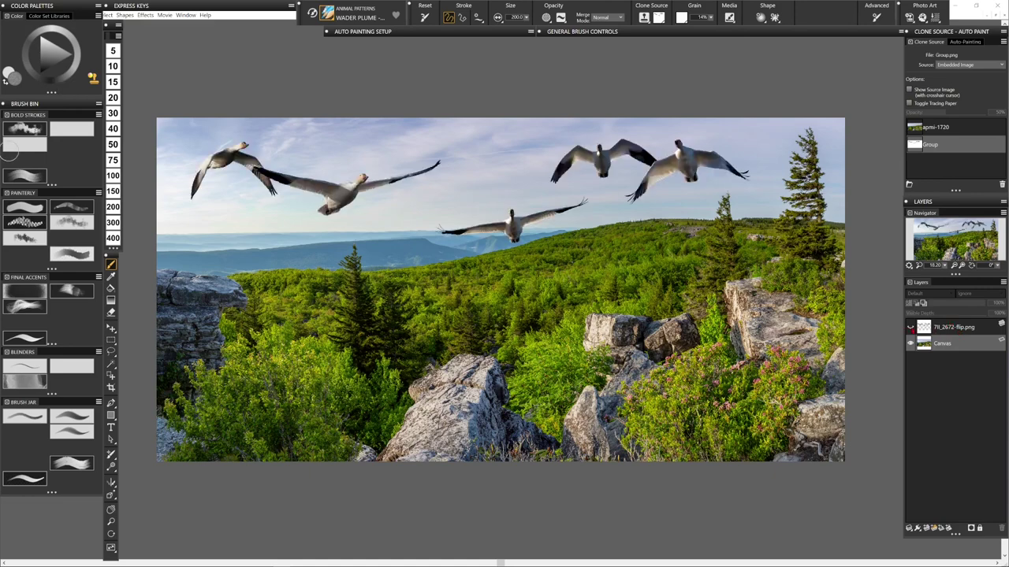
pyautogui.hotkey('ctrl', 't')
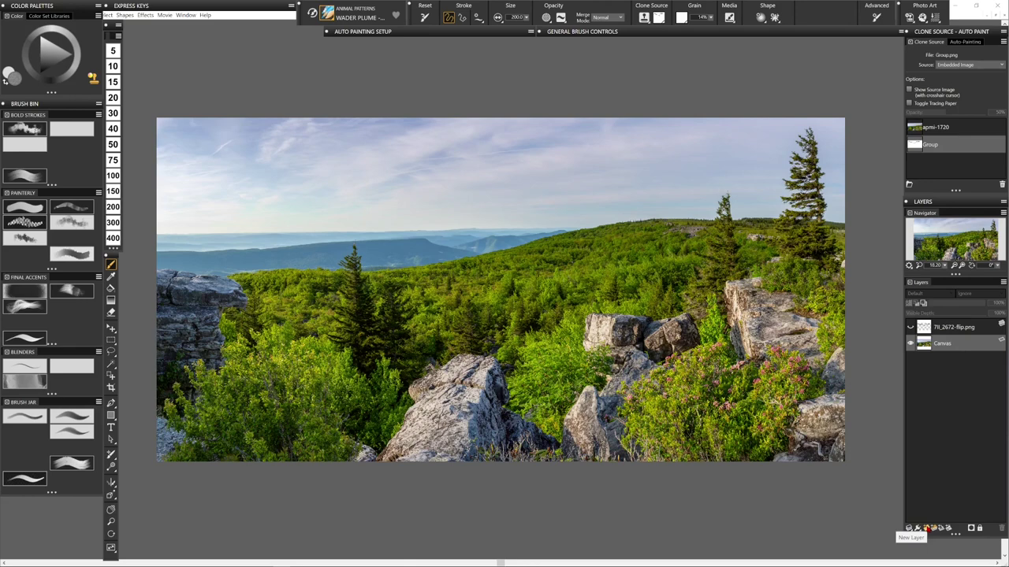
# - Add a new layer above the Canvas, select apmi-1720 as the clone source, and display the Auto-Painting settings
pyautogui.click(927, 529)
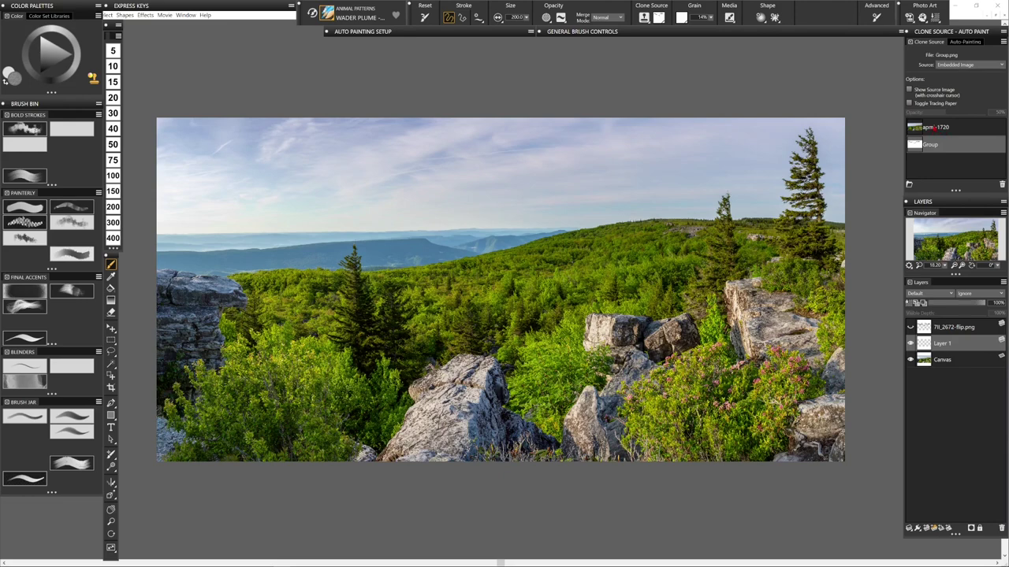
pyautogui.click(935, 127)
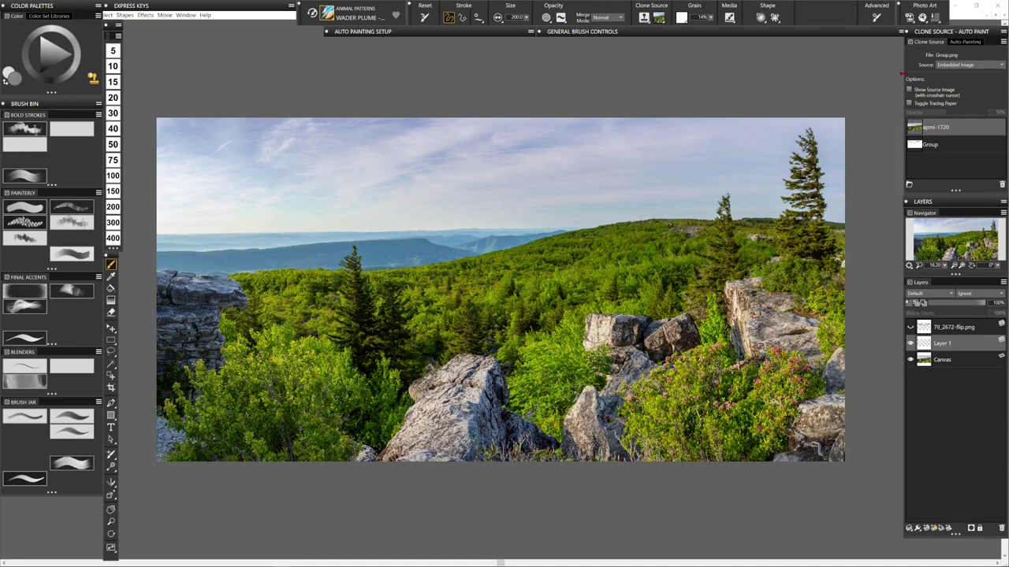
pyautogui.click(966, 44)
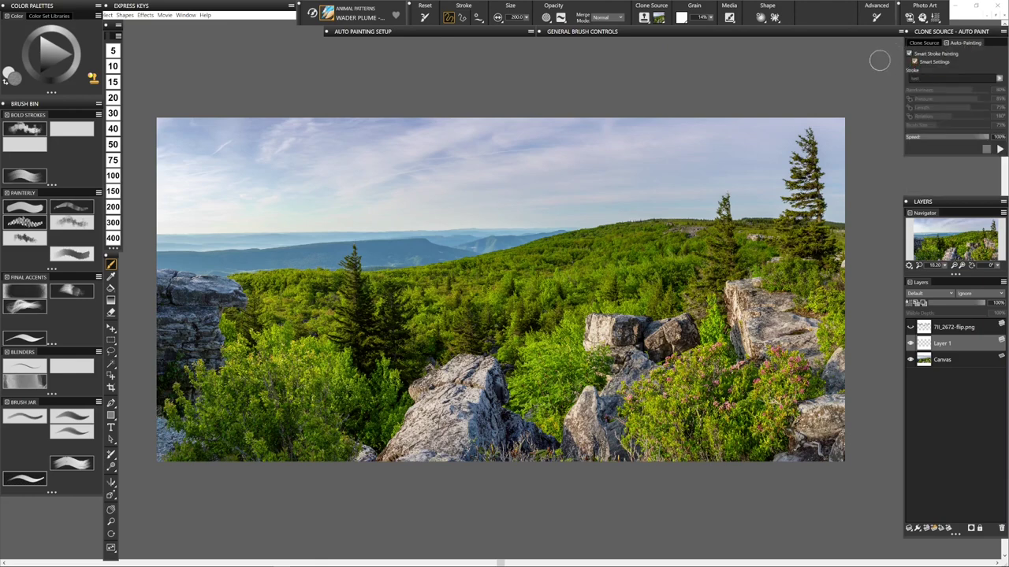
# - Auto-paint the landscape on the empty layer above the Canvas with the Build Up Oily brush
pyautogui.click(32, 179)
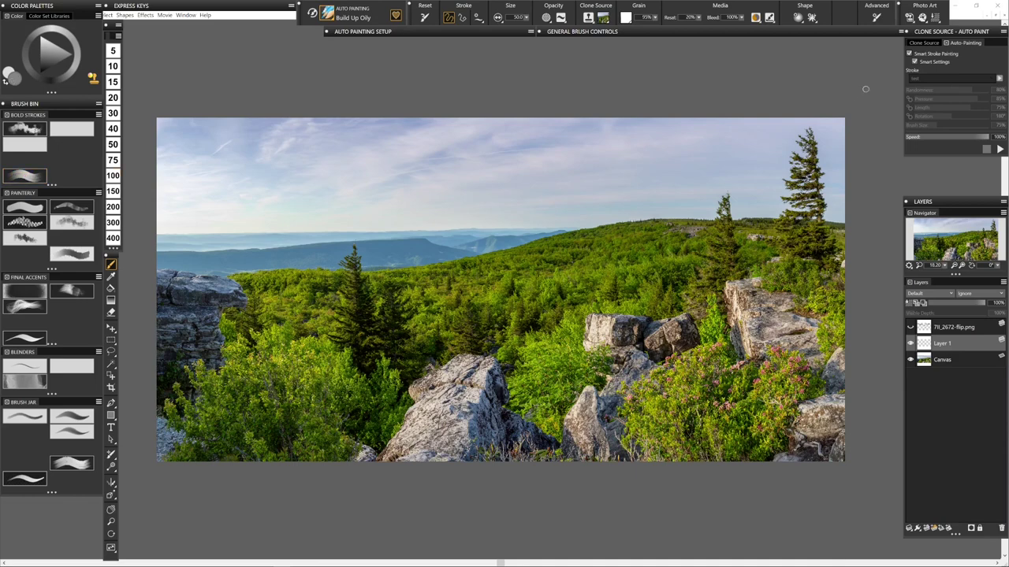
pyautogui.click(998, 150)
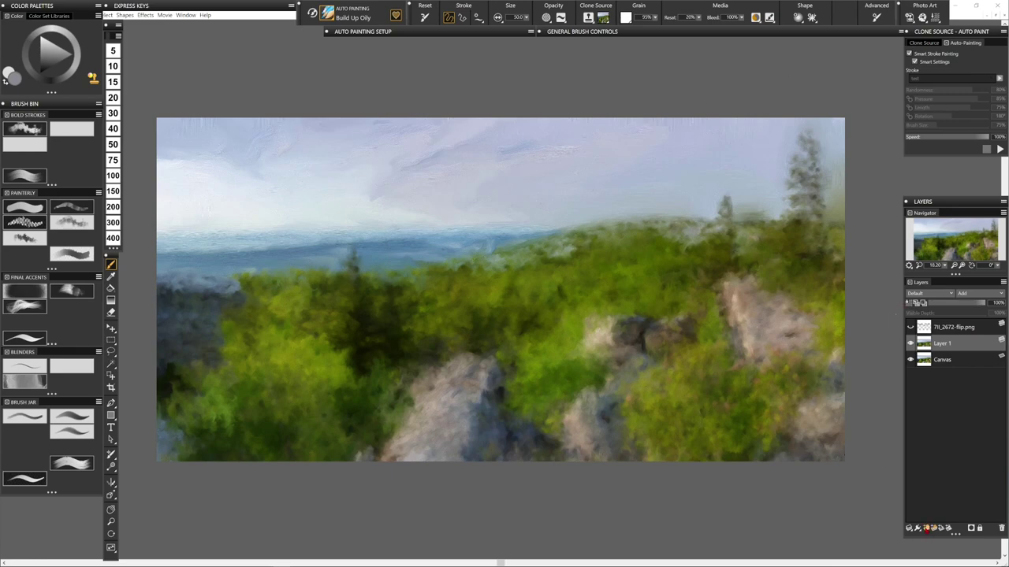
# - Try auto-painting a new layer with the DAB - BLENDER brush and Smart Settings off, and delete that layer
pyautogui.click(927, 528)
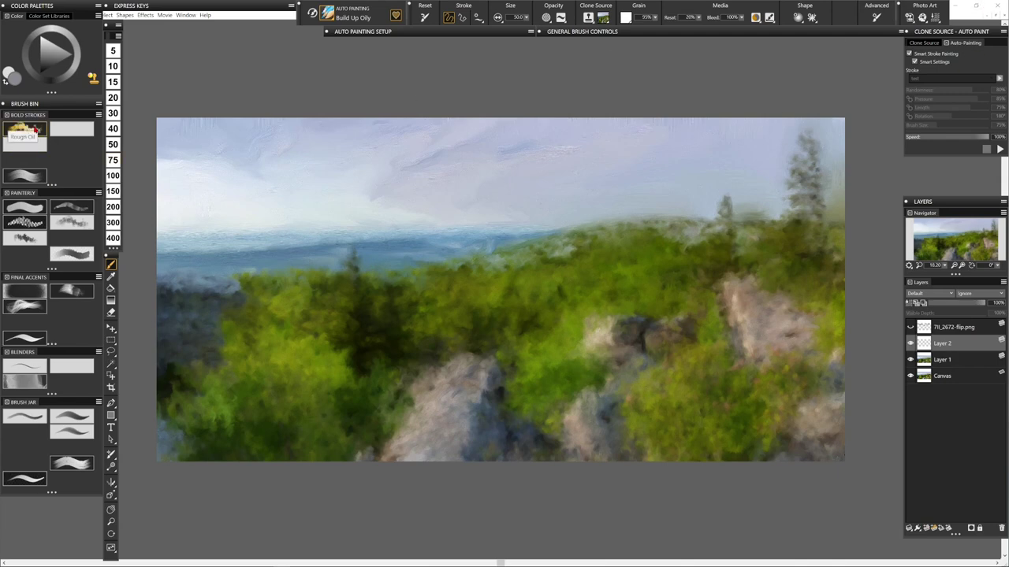
pyautogui.moveTo(35, 131); pyautogui.dragTo(46, 186)
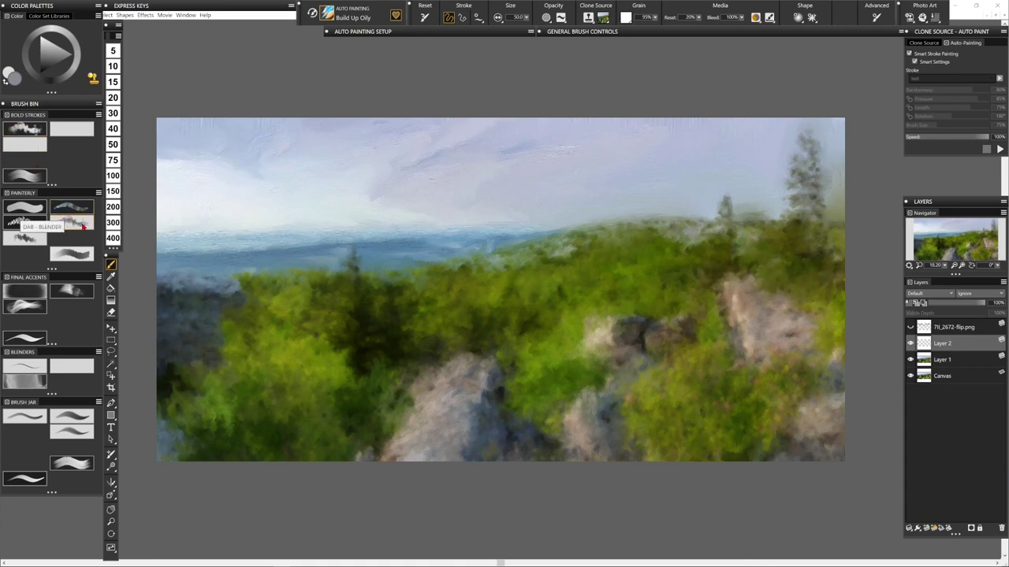
pyautogui.click(77, 225)
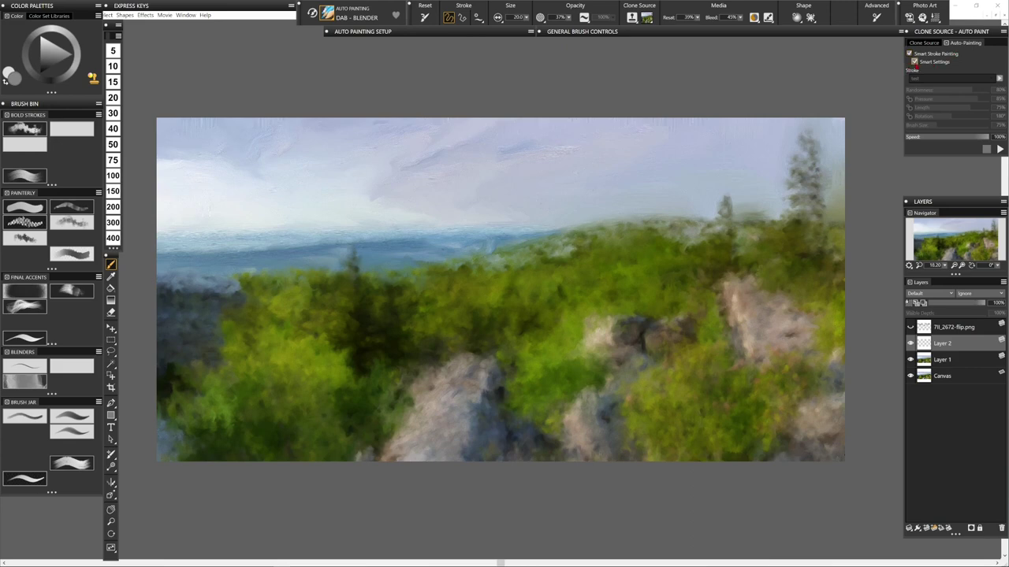
pyautogui.click(914, 62)
pyautogui.click(999, 149)
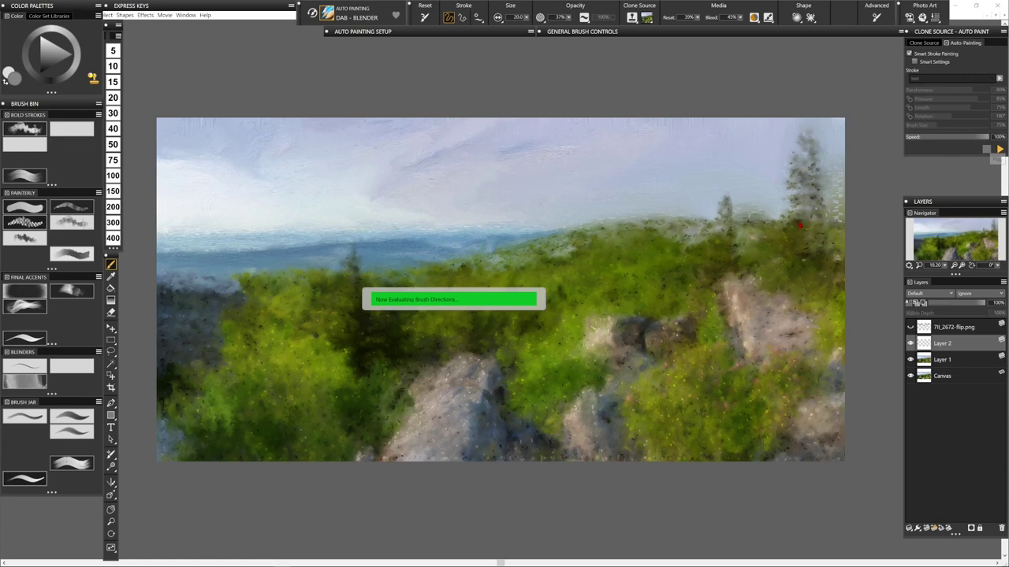
pyautogui.click(985, 148)
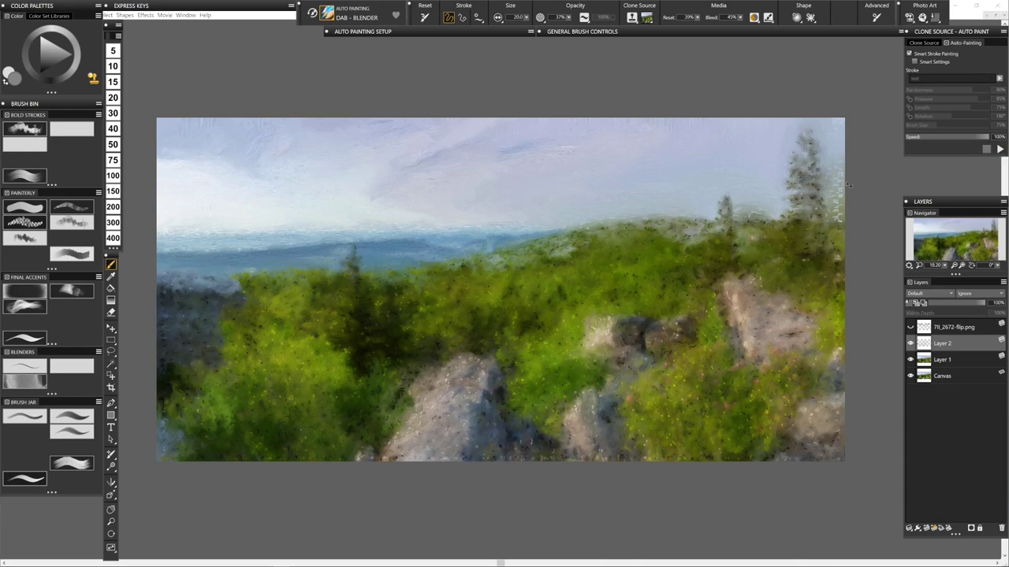
pyautogui.press('Delete')
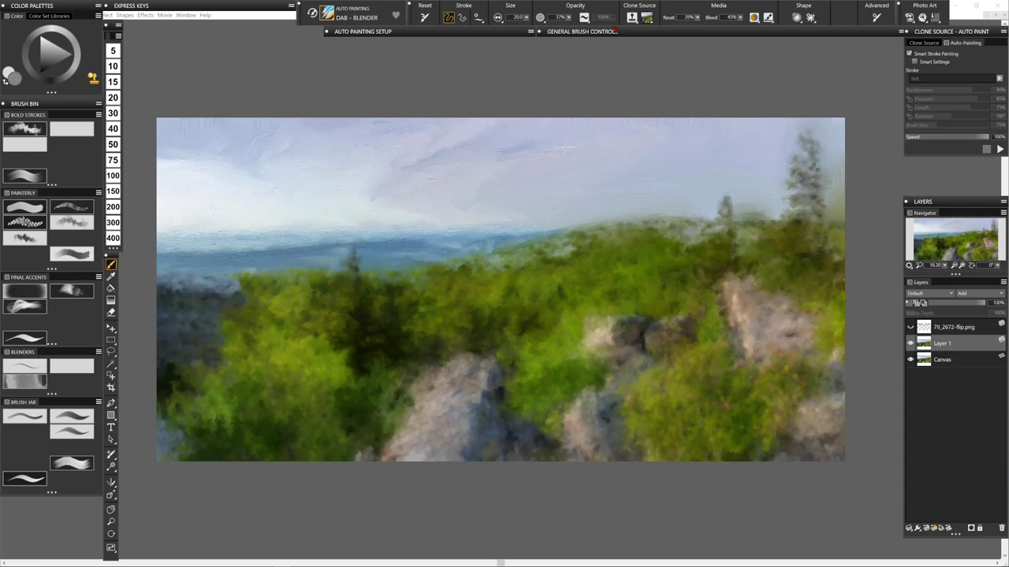
# - Set the DAB - BLENDER brush's opacity to 17% and its dryout amount to about 124.1
pyautogui.click(568, 17)
pyautogui.moveTo(559, 33); pyautogui.dragTo(540, 30)
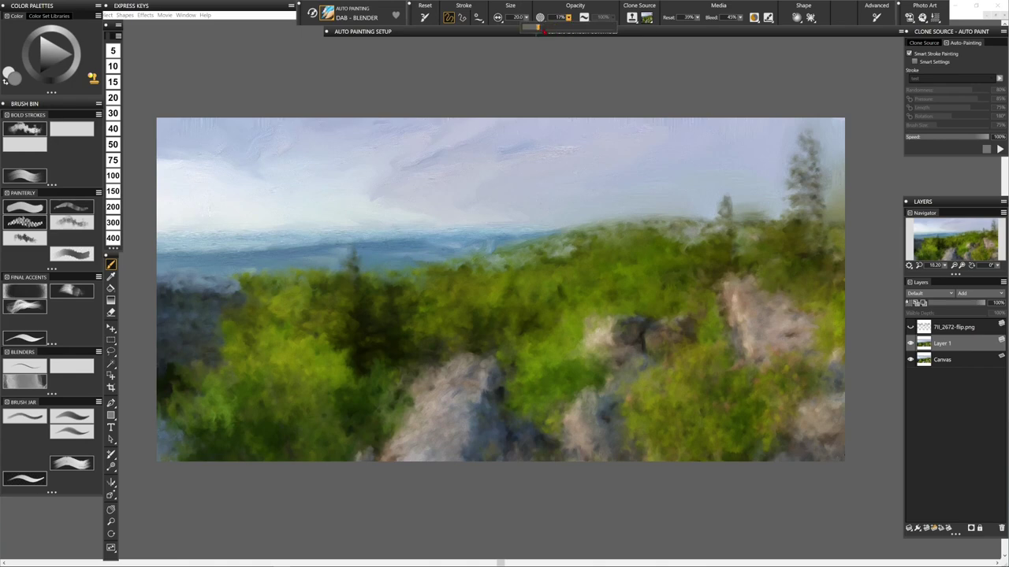
pyautogui.click(654, 31)
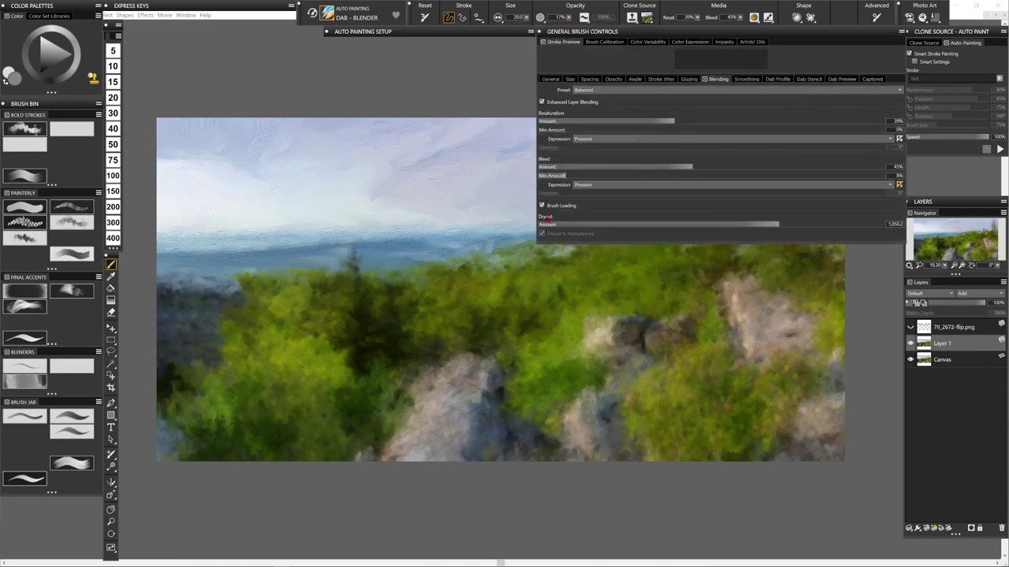
pyautogui.click(777, 225)
pyautogui.moveTo(778, 225)
pyautogui.mouseDown()
pyautogui.moveTo(689, 224)
pyautogui.moveTo(708, 224)
pyautogui.mouseUp()
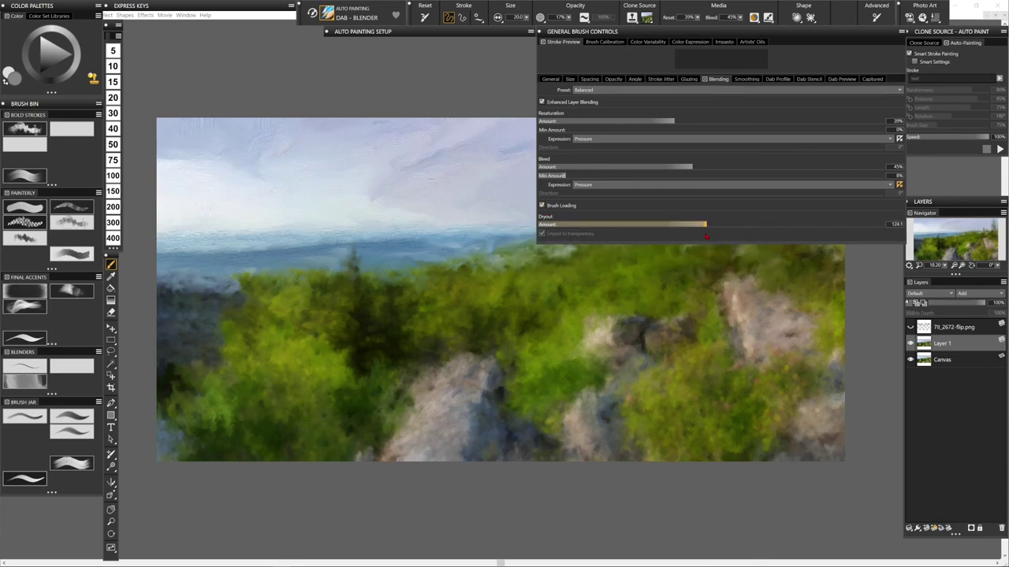
# - Auto-paint the landscape on a new layer with the DAB - BLENDER brush, briefly at size 20 and fully at size 40
pyautogui.click(949, 528)
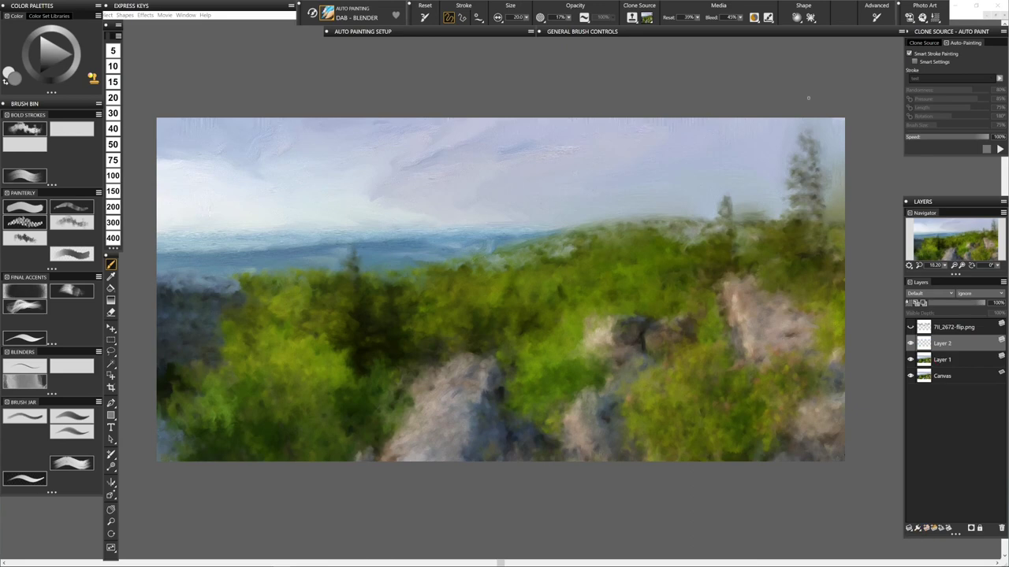
pyautogui.click(1000, 149)
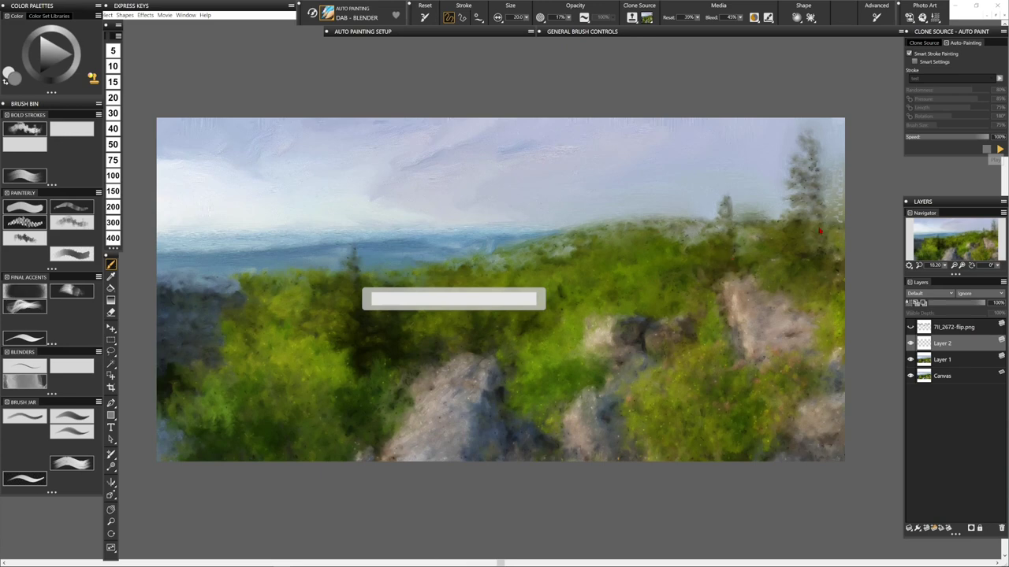
pyautogui.click(986, 149)
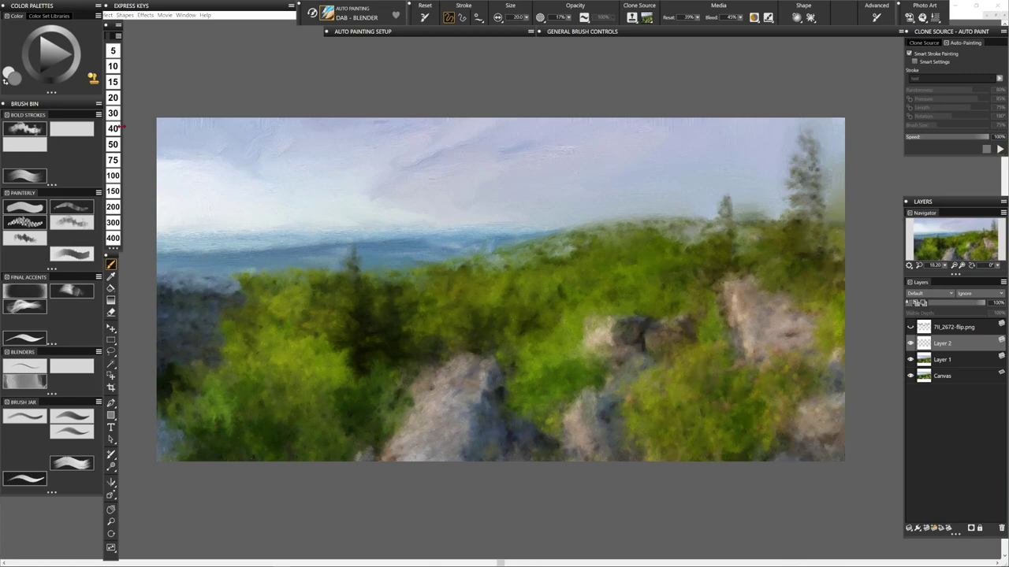
pyautogui.click(115, 129)
pyautogui.click(999, 149)
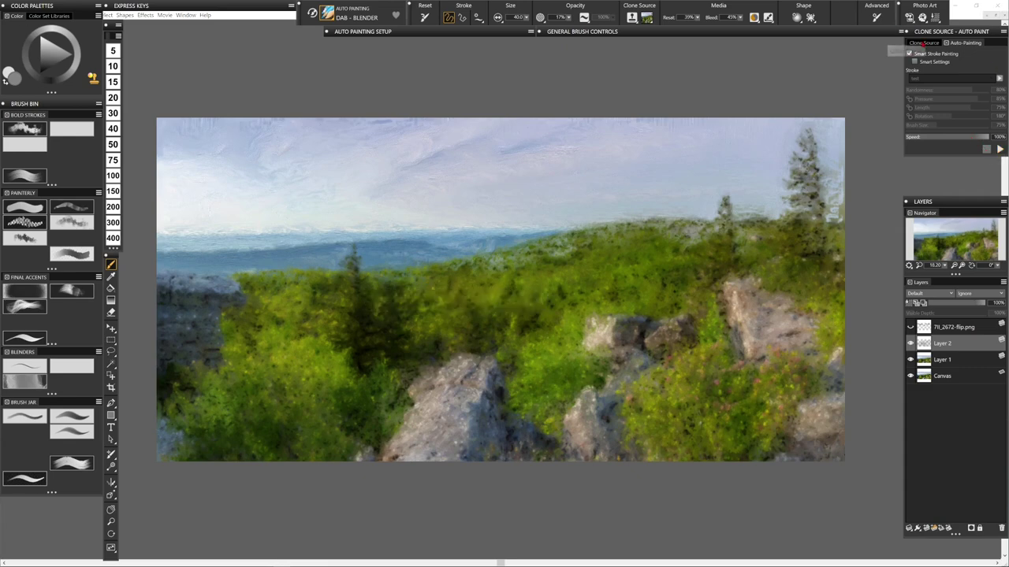
# - Prepare to paint the geese on a new layer, using Group as the clone source and the Rough Oil brush
pyautogui.click(924, 43)
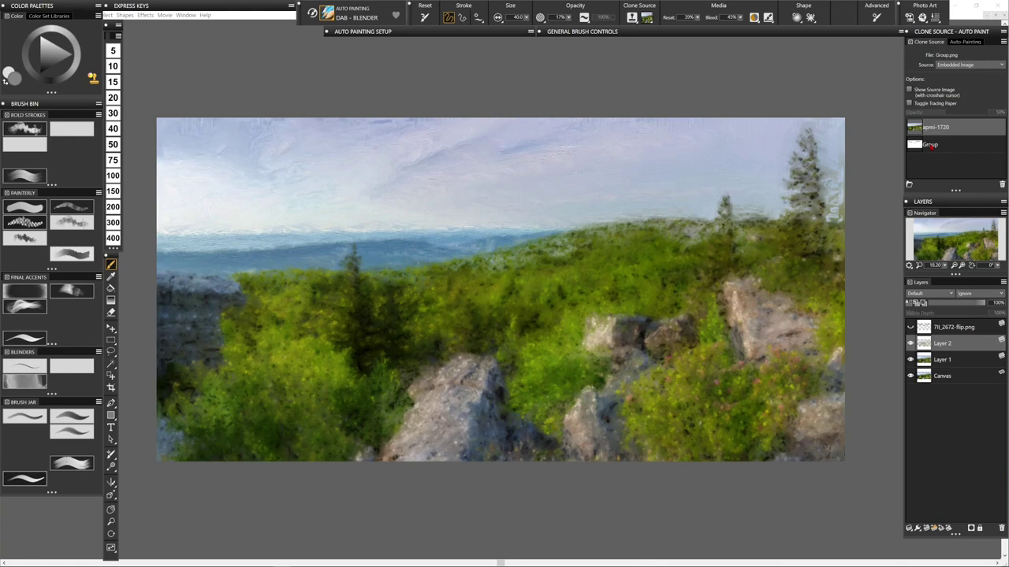
pyautogui.click(931, 146)
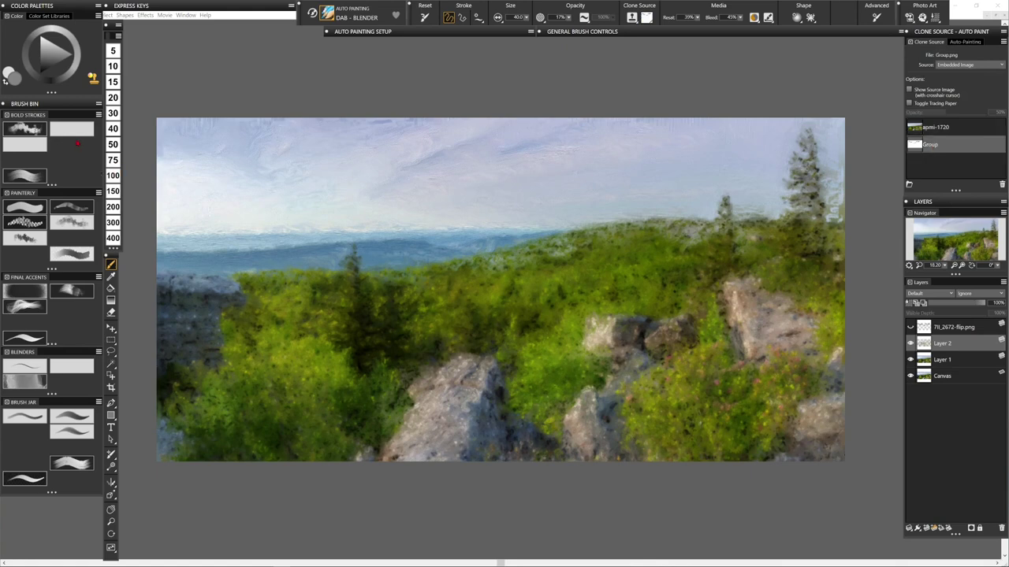
pyautogui.click(32, 132)
pyautogui.click(927, 527)
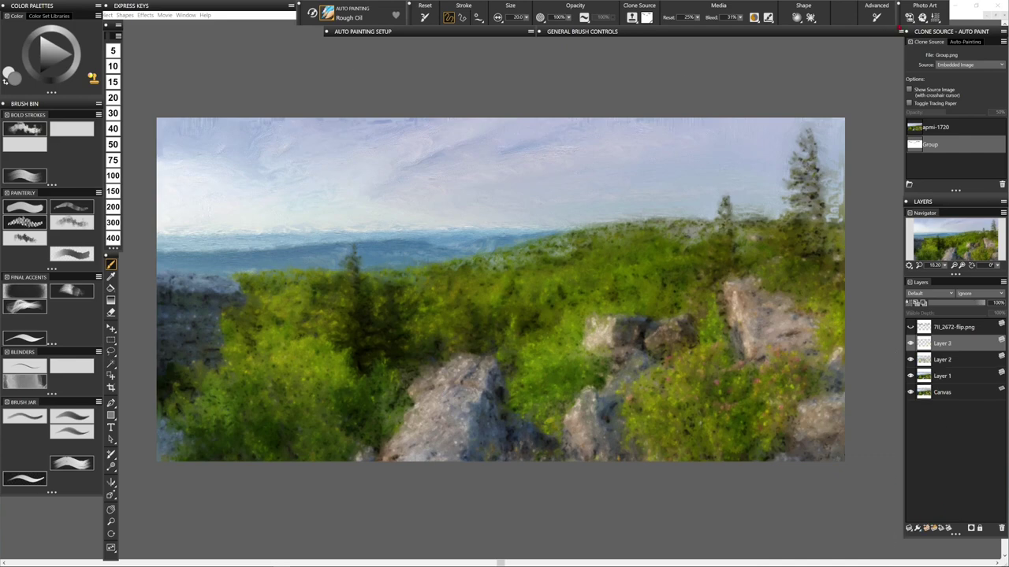
# - Auto-paint the flying geese with Rough Oil, with one pass at brush size 20 and another at size 40
pyautogui.click(971, 46)
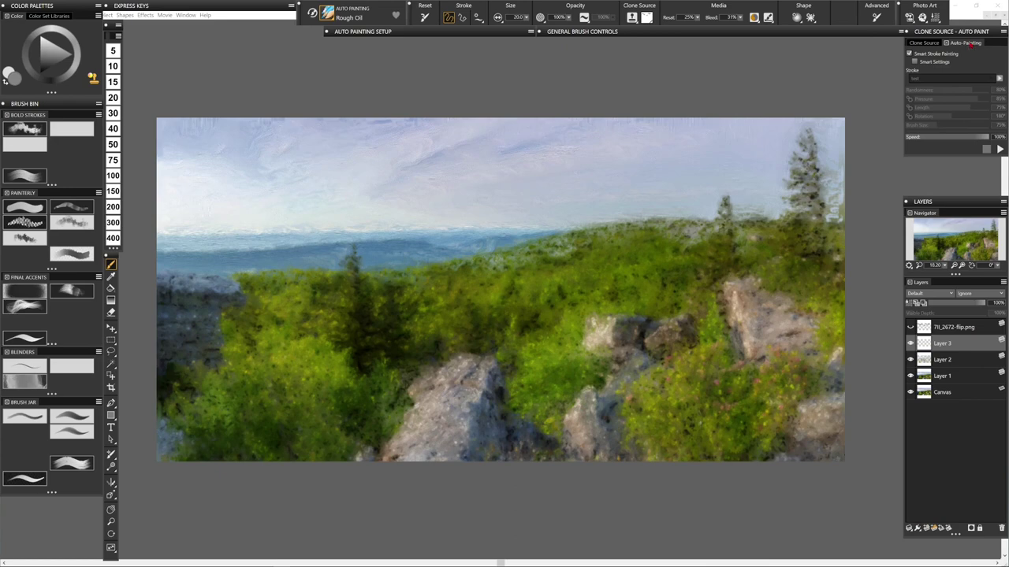
pyautogui.click(999, 149)
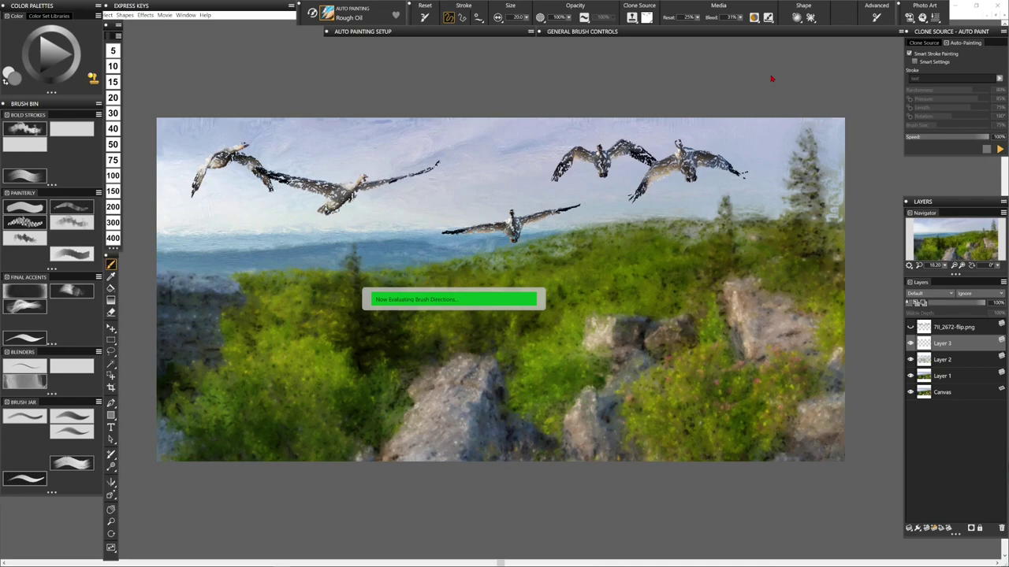
pyautogui.click(986, 149)
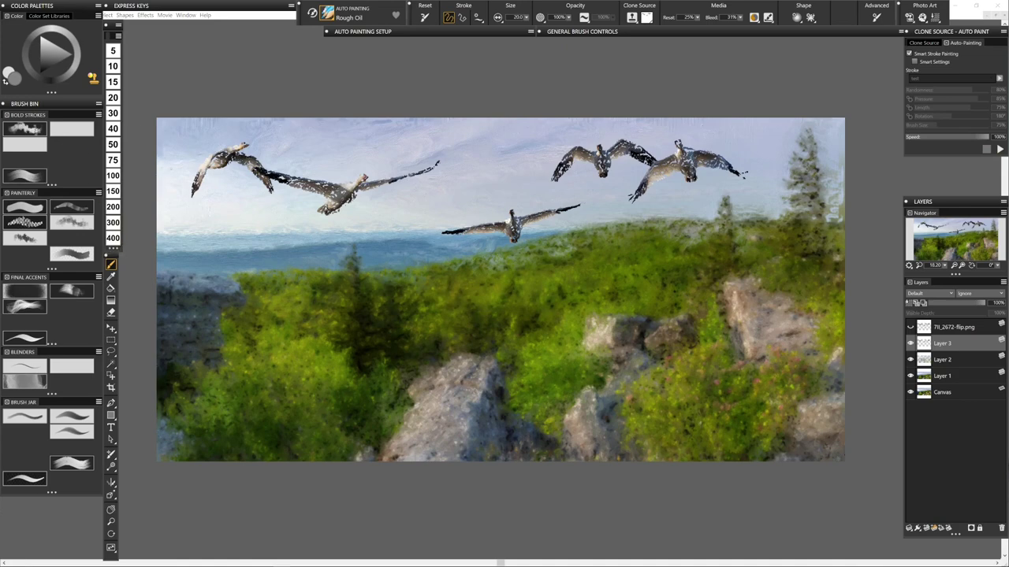
pyautogui.click(113, 128)
pyautogui.click(998, 149)
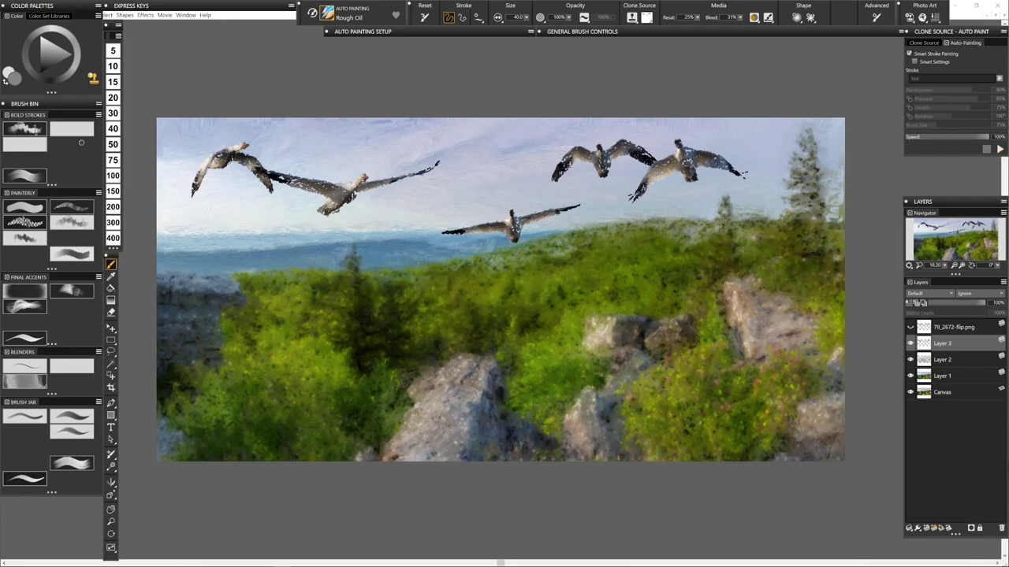
# - Raise the auto-painting Brush Size to about 101% and leave Smart Stroke Painting switched on
pyautogui.click(910, 54)
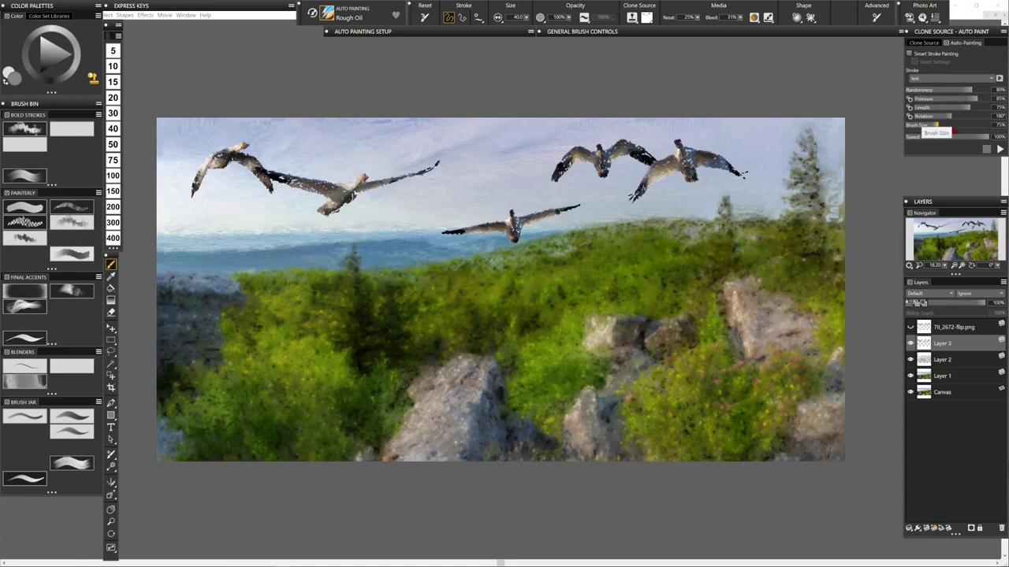
pyautogui.moveTo(938, 126); pyautogui.dragTo(949, 126)
pyautogui.click(909, 53)
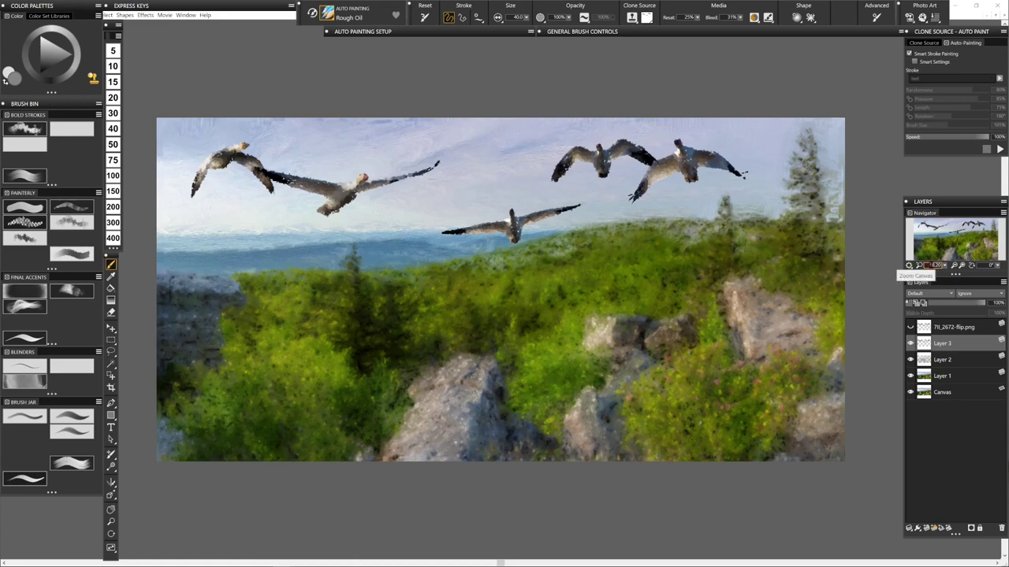
# - At 62% zoom, restore the rightmost goose's outer wing and wingtip feathers with the Detail Recovery brush
pyautogui.click(933, 265)
pyautogui.write('62')
pyautogui.press('Return')
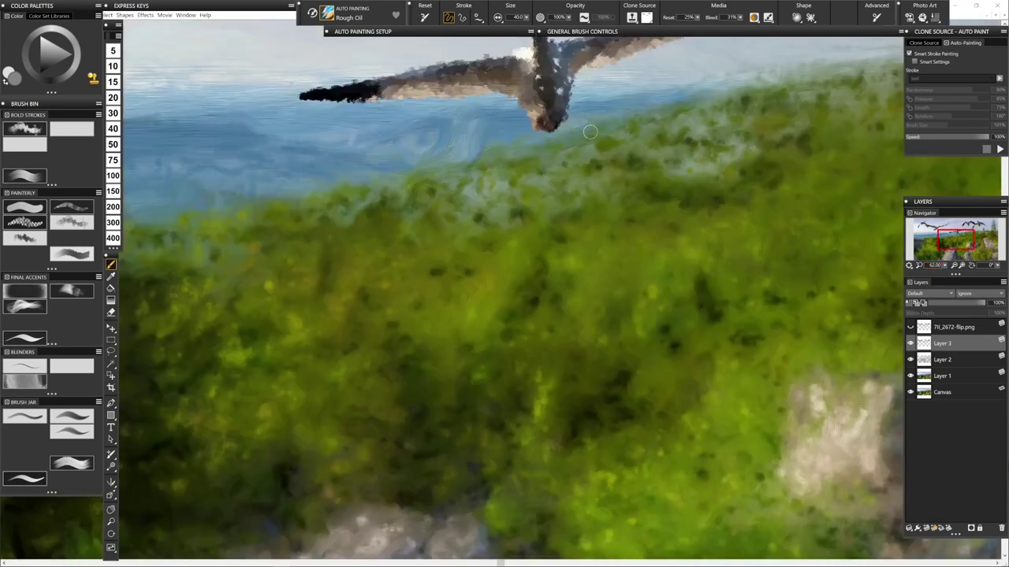
pyautogui.click(951, 33)
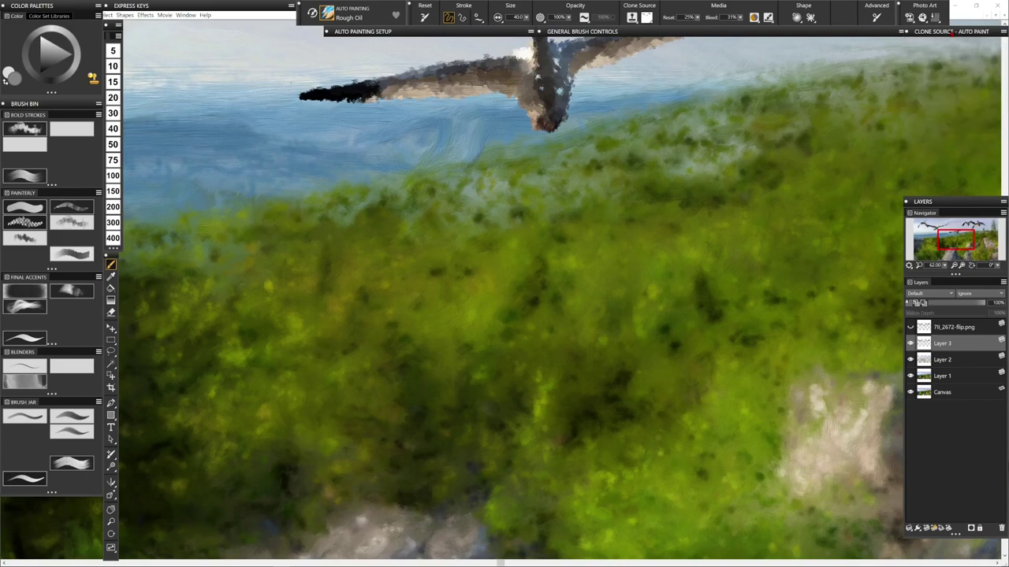
pyautogui.moveTo(585, 153); pyautogui.dragTo(562, 257)
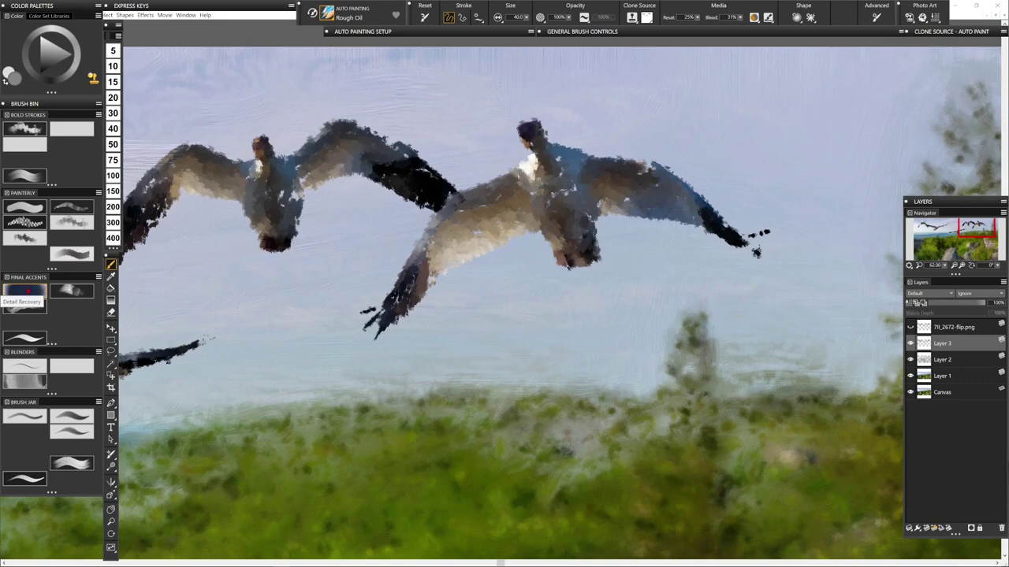
pyautogui.click(71, 290)
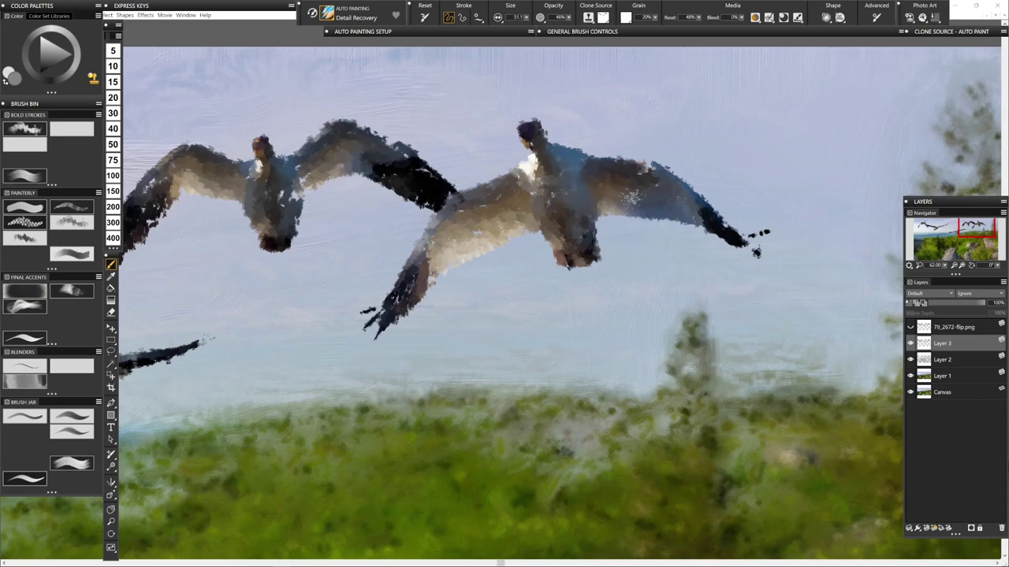
pyautogui.moveTo(705, 227)
pyautogui.mouseDown()
pyautogui.moveTo(727, 233)
pyautogui.moveTo(688, 192)
pyautogui.mouseUp()
pyautogui.hotkey('ctrl', 'z')
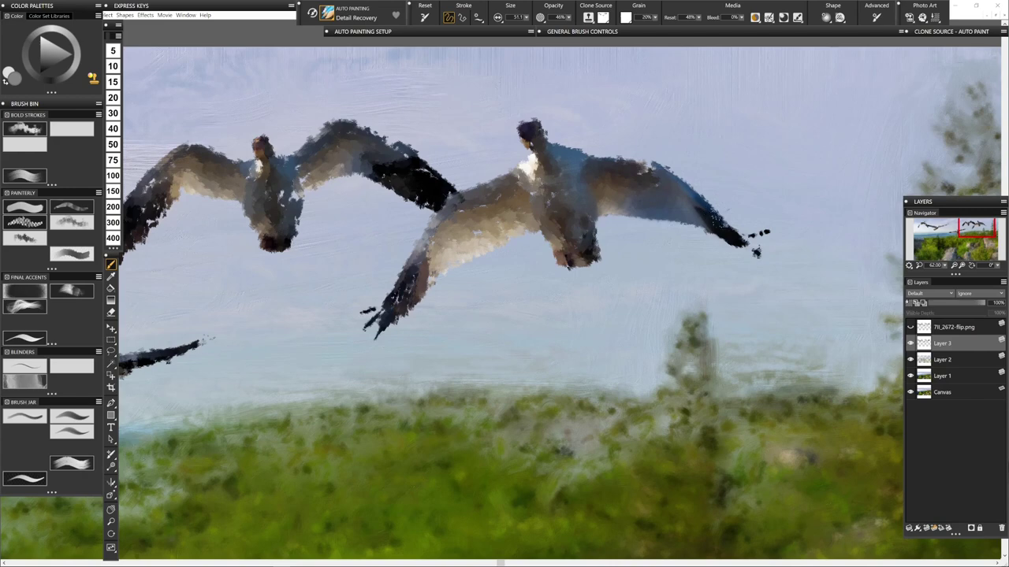
pyautogui.moveTo(723, 229)
pyautogui.mouseDown()
pyautogui.moveTo(778, 260)
pyautogui.moveTo(748, 255)
pyautogui.moveTo(764, 254)
pyautogui.mouseUp()
pyautogui.moveTo(711, 213); pyautogui.dragTo(769, 247)
pyautogui.moveTo(673, 191); pyautogui.dragTo(635, 160)
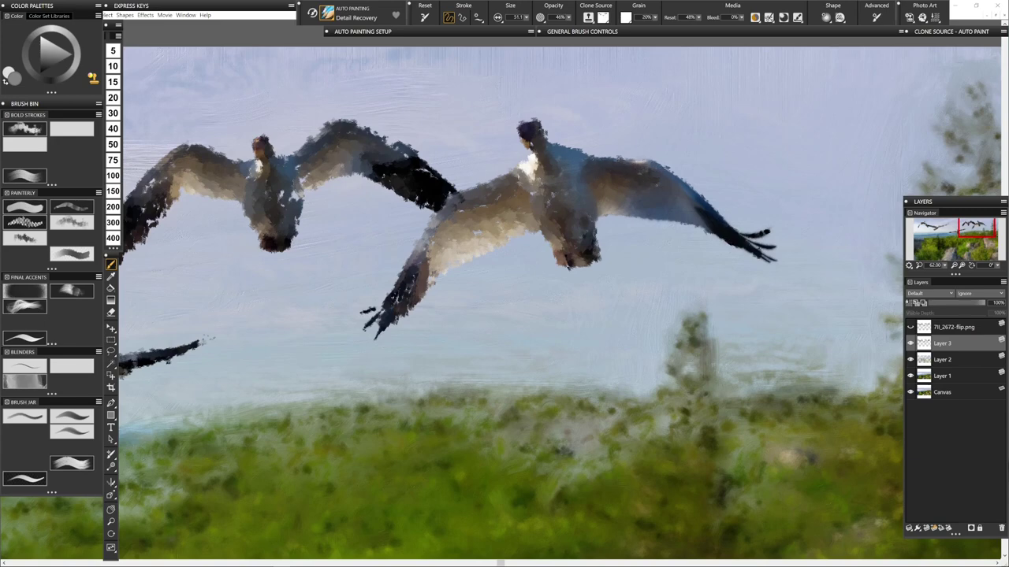
# - Brush clone detail back into the rightmost goose's head, neck, body and inner wing
pyautogui.moveTo(521, 121)
pyautogui.mouseDown()
pyautogui.moveTo(539, 131)
pyautogui.moveTo(520, 137)
pyautogui.moveTo(539, 120)
pyautogui.moveTo(522, 145)
pyautogui.moveTo(549, 150)
pyautogui.moveTo(536, 155)
pyautogui.moveTo(533, 178)
pyautogui.moveTo(471, 194)
pyautogui.moveTo(493, 189)
pyautogui.mouseUp()
pyautogui.moveTo(481, 213)
pyautogui.mouseDown()
pyautogui.moveTo(491, 216)
pyautogui.moveTo(468, 208)
pyautogui.moveTo(476, 212)
pyautogui.mouseUp()
pyautogui.moveTo(520, 178); pyautogui.dragTo(518, 190)
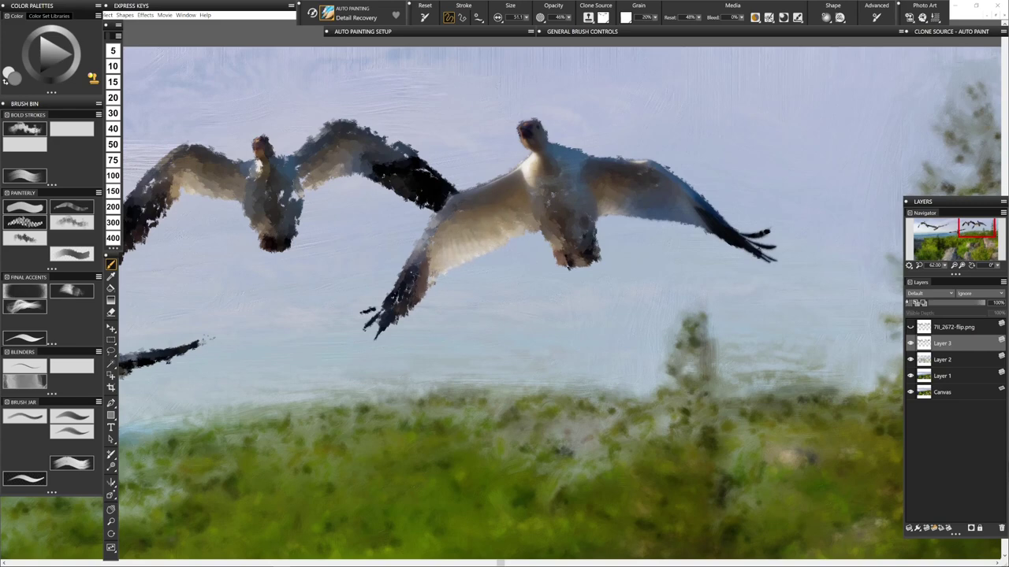
pyautogui.moveTo(394, 296)
pyautogui.mouseDown()
pyautogui.moveTo(351, 313)
pyautogui.moveTo(390, 307)
pyautogui.moveTo(362, 330)
pyautogui.moveTo(381, 327)
pyautogui.moveTo(370, 335)
pyautogui.moveTo(435, 225)
pyautogui.mouseUp()
pyautogui.moveTo(549, 206)
pyautogui.mouseDown()
pyautogui.moveTo(543, 226)
pyautogui.moveTo(549, 186)
pyautogui.moveTo(565, 260)
pyautogui.moveTo(592, 213)
pyautogui.moveTo(580, 221)
pyautogui.moveTo(555, 185)
pyautogui.moveTo(561, 149)
pyautogui.moveTo(523, 131)
pyautogui.moveTo(677, 143)
pyautogui.mouseUp()
pyautogui.moveTo(567, 182)
pyautogui.mouseDown()
pyautogui.moveTo(571, 205)
pyautogui.moveTo(574, 183)
pyautogui.moveTo(593, 214)
pyautogui.moveTo(532, 149)
pyautogui.moveTo(571, 175)
pyautogui.moveTo(542, 153)
pyautogui.mouseUp()
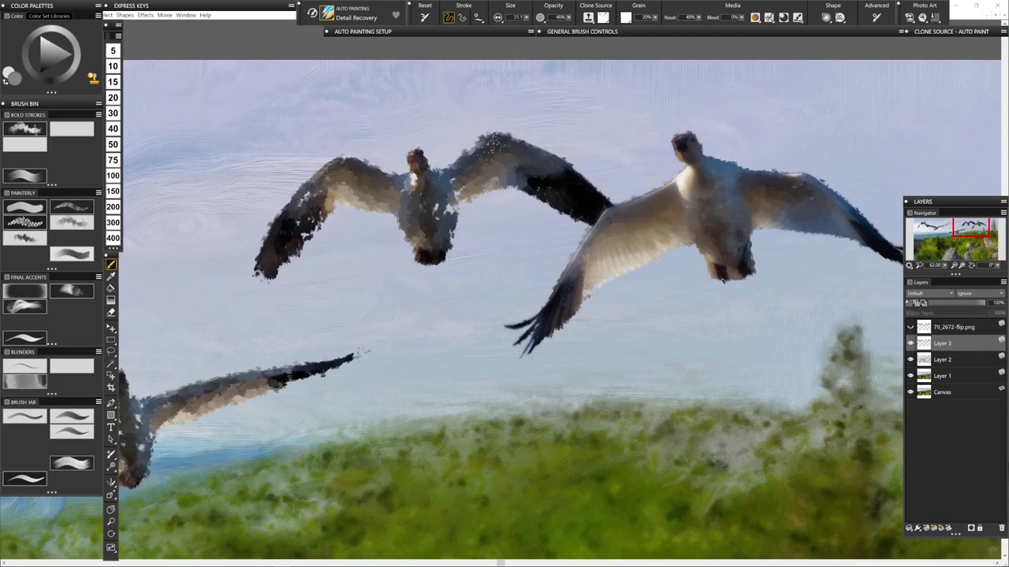
# - Restore clone detail in the wings, body and head of the neighbouring goose with Detail Recovery
pyautogui.moveTo(432, 188)
pyautogui.mouseDown()
pyautogui.moveTo(443, 212)
pyautogui.moveTo(445, 193)
pyautogui.moveTo(471, 179)
pyautogui.moveTo(449, 221)
pyautogui.mouseUp()
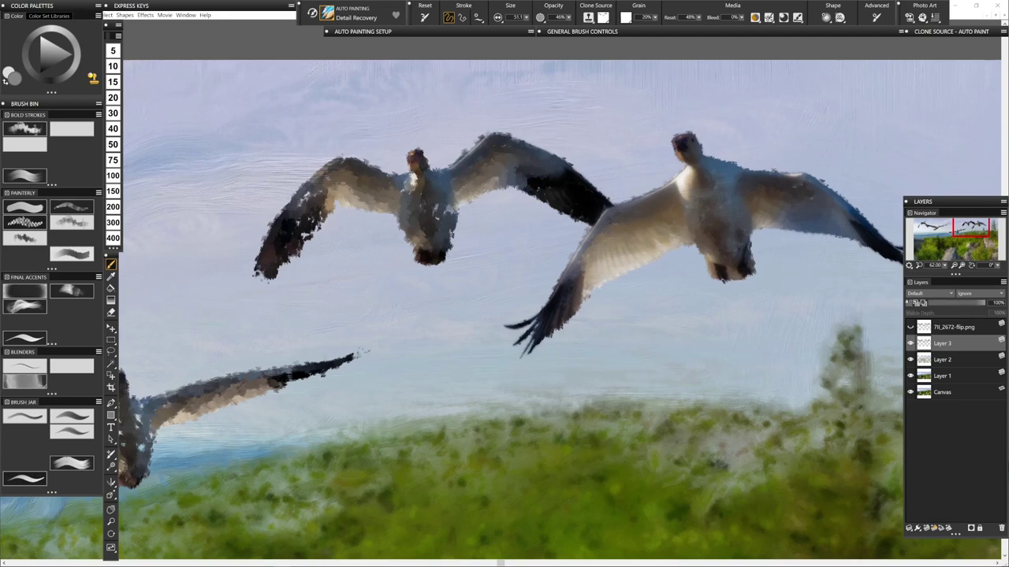
pyautogui.moveTo(535, 179)
pyautogui.mouseDown()
pyautogui.moveTo(516, 189)
pyautogui.moveTo(572, 210)
pyautogui.mouseUp()
pyautogui.moveTo(433, 248)
pyautogui.mouseDown()
pyautogui.moveTo(446, 250)
pyautogui.moveTo(441, 243)
pyautogui.moveTo(425, 252)
pyautogui.moveTo(410, 223)
pyautogui.mouseUp()
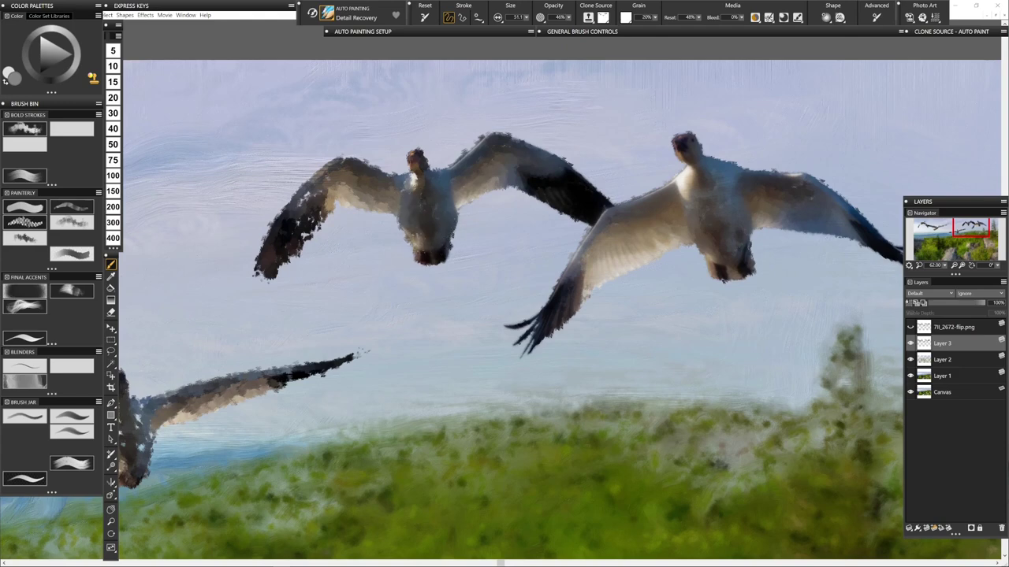
pyautogui.moveTo(415, 186)
pyautogui.mouseDown()
pyautogui.moveTo(414, 165)
pyautogui.moveTo(424, 175)
pyautogui.moveTo(418, 158)
pyautogui.moveTo(429, 183)
pyautogui.moveTo(414, 195)
pyautogui.mouseUp()
pyautogui.moveTo(276, 228)
pyautogui.mouseDown()
pyautogui.moveTo(260, 277)
pyautogui.moveTo(304, 237)
pyautogui.moveTo(289, 246)
pyautogui.moveTo(296, 216)
pyautogui.moveTo(305, 233)
pyautogui.moveTo(309, 224)
pyautogui.moveTo(311, 197)
pyautogui.moveTo(313, 228)
pyautogui.moveTo(284, 261)
pyautogui.mouseUp()
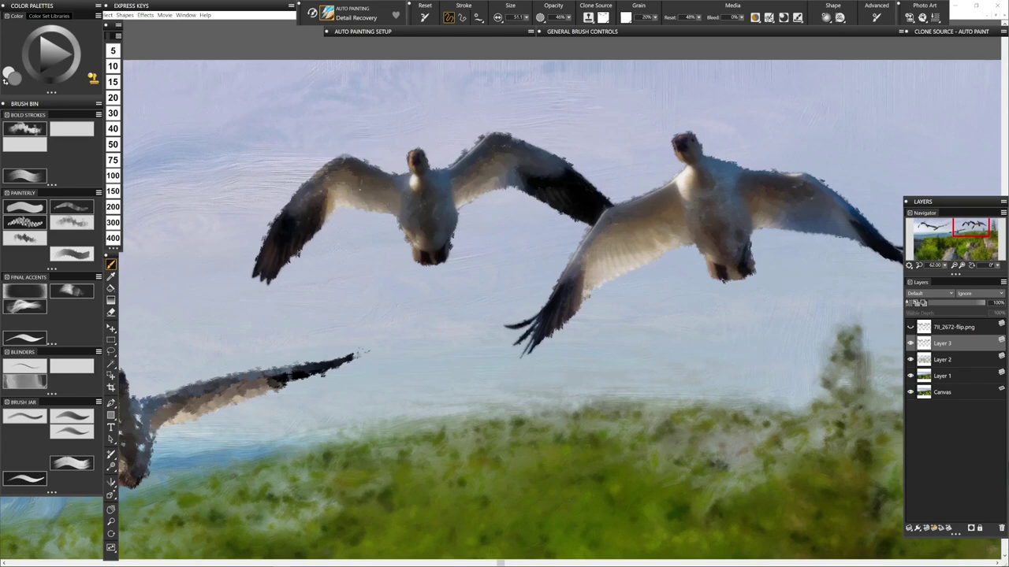
# - Restore clone detail in the wings, wingtips and bodies of the low central goose and the two leftmost geese with Detail Recovery
pyautogui.moveTo(372, 193)
pyautogui.mouseDown()
pyautogui.moveTo(355, 191)
pyautogui.moveTo(378, 197)
pyautogui.mouseUp()
pyautogui.moveTo(371, 236); pyautogui.dragTo(720, 136)
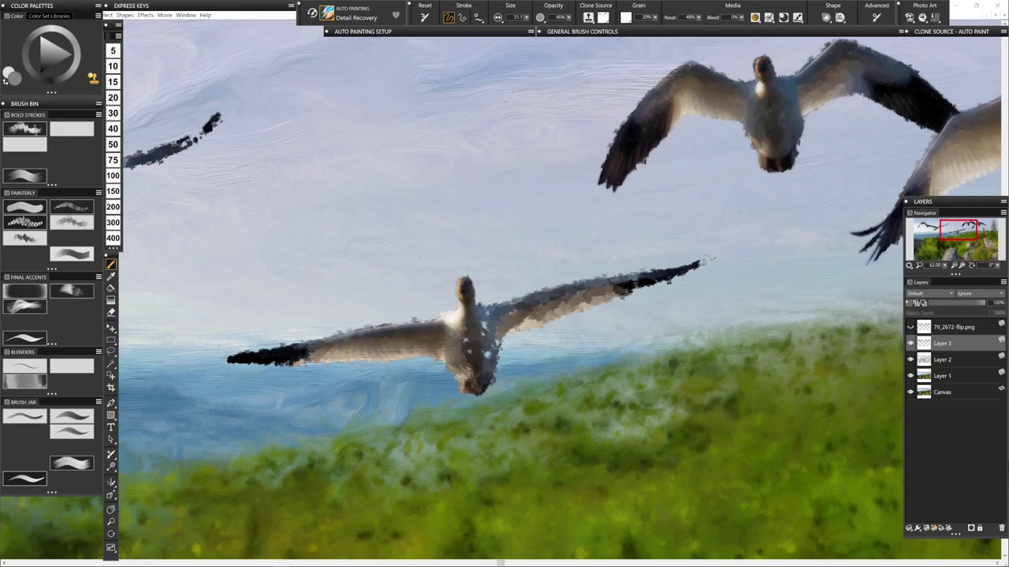
pyautogui.moveTo(236, 356)
pyautogui.mouseDown()
pyautogui.moveTo(210, 351)
pyautogui.moveTo(209, 342)
pyautogui.mouseUp()
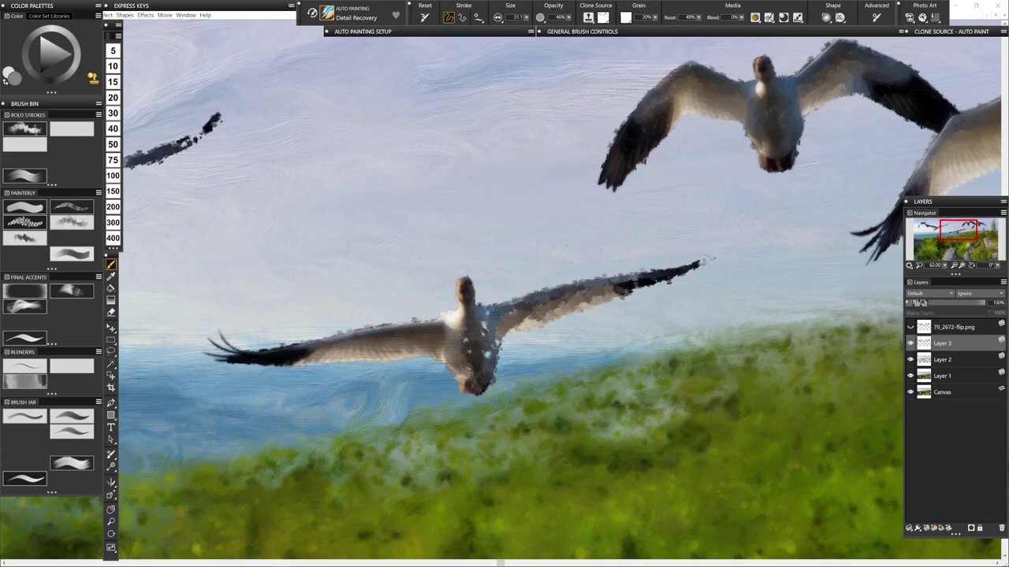
pyautogui.moveTo(690, 267)
pyautogui.mouseDown()
pyautogui.moveTo(720, 243)
pyautogui.moveTo(724, 251)
pyautogui.mouseUp()
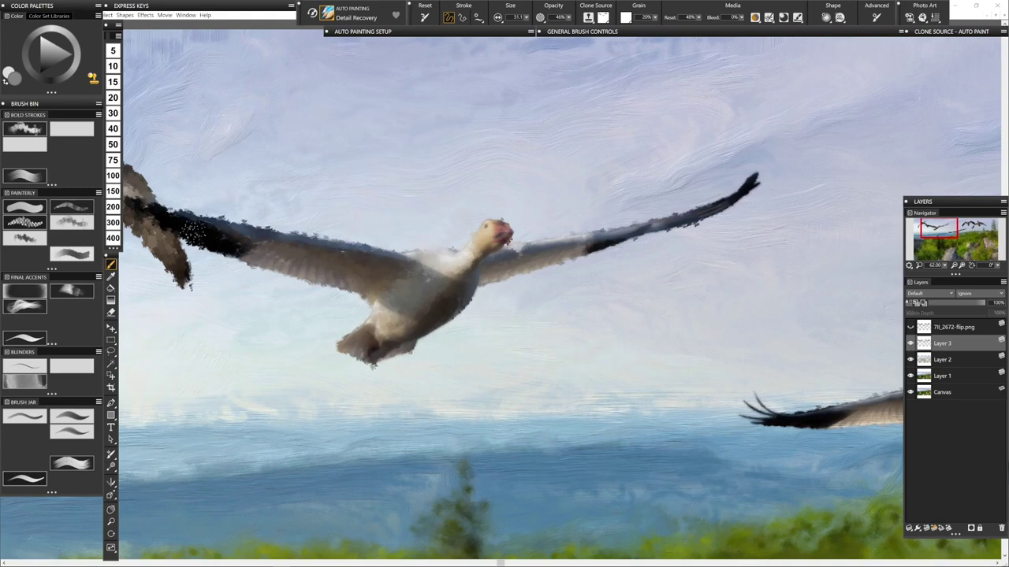
pyautogui.moveTo(268, 416); pyautogui.dragTo(442, 460)
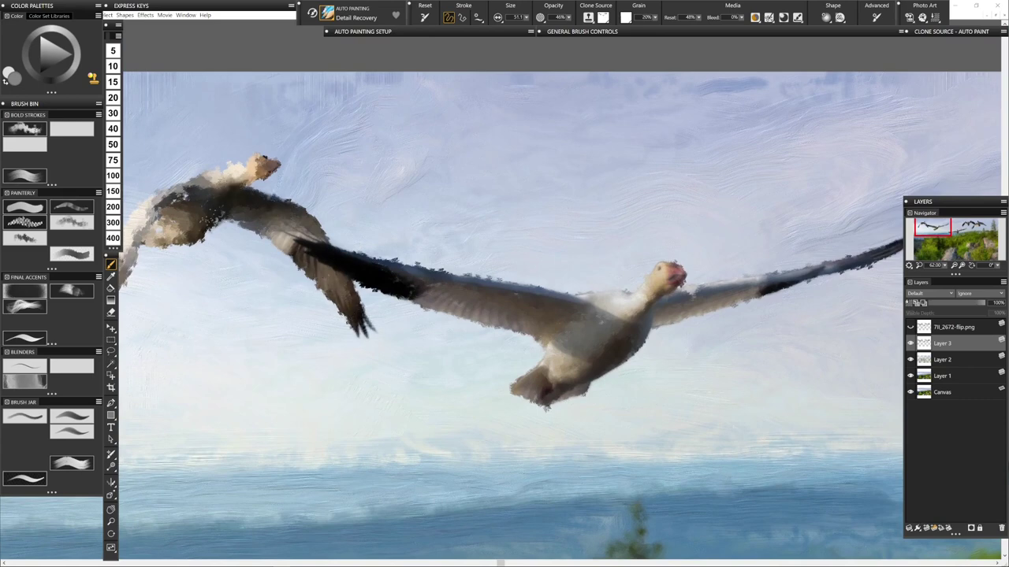
pyautogui.moveTo(249, 437); pyautogui.dragTo(415, 436)
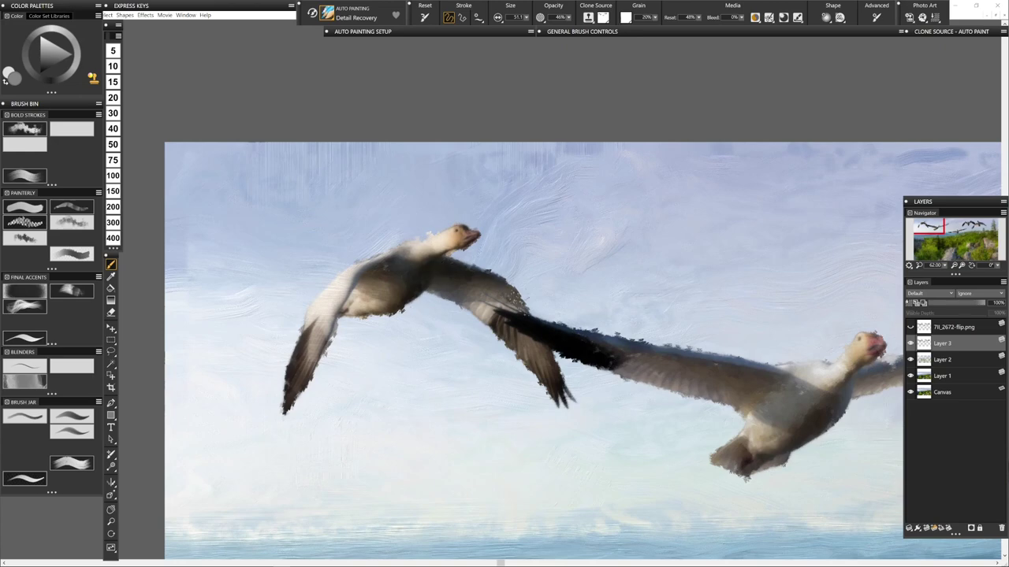
# - Examine the restored geese across the sky, followed by the whole painting fitted in view
pyautogui.moveTo(671, 502); pyautogui.dragTo(439, 433)
pyautogui.moveTo(633, 454); pyautogui.dragTo(556, 240)
pyautogui.moveTo(533, 449); pyautogui.dragTo(559, 402)
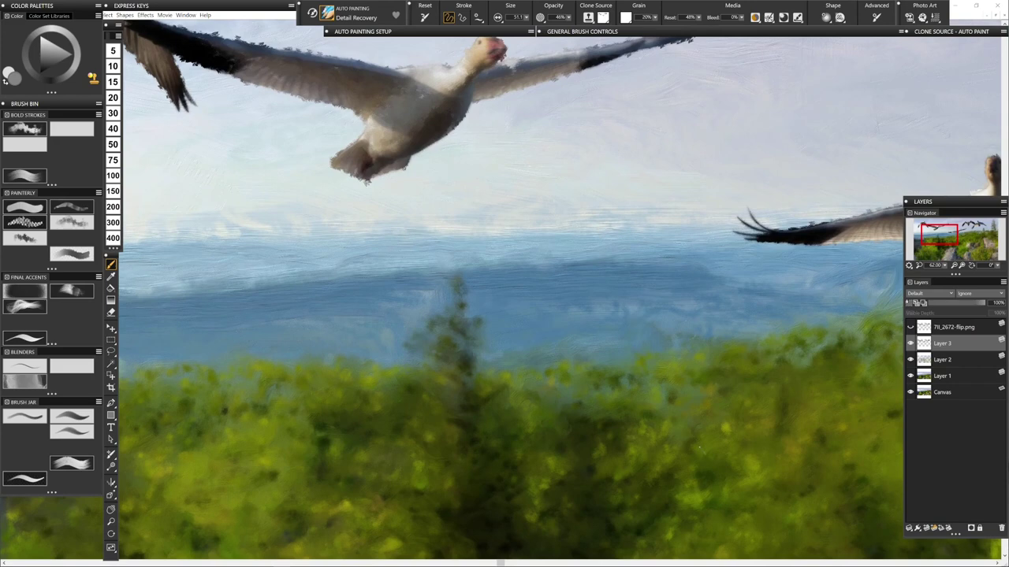
pyautogui.moveTo(632, 423); pyautogui.dragTo(580, 413)
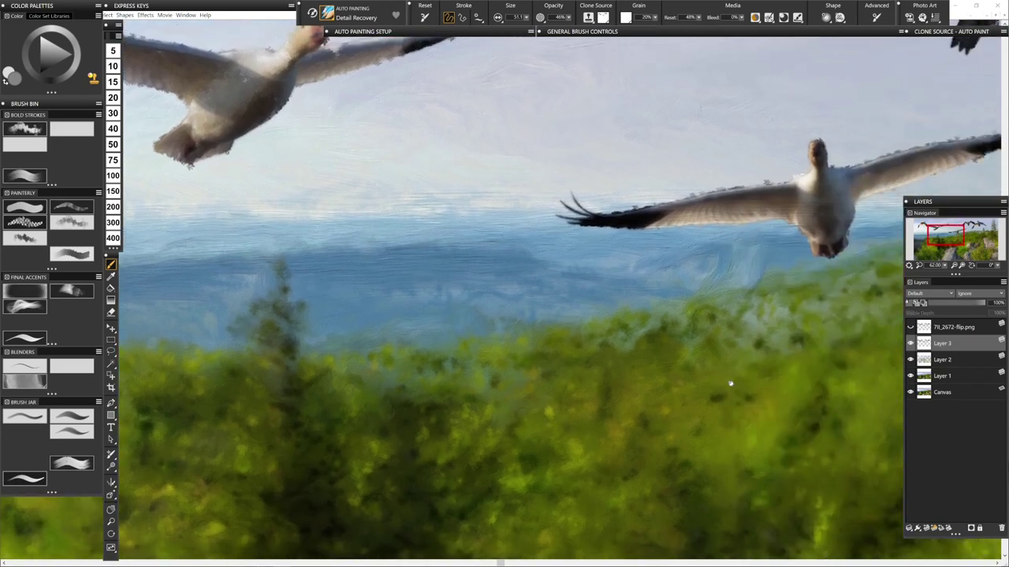
pyautogui.moveTo(743, 383); pyautogui.dragTo(612, 410)
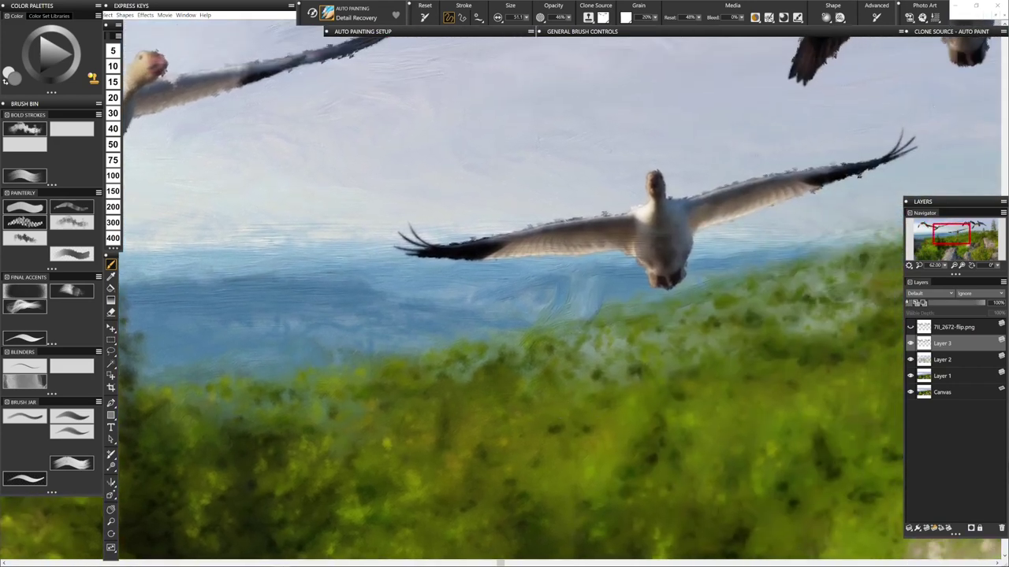
pyautogui.moveTo(587, 400); pyautogui.dragTo(664, 291)
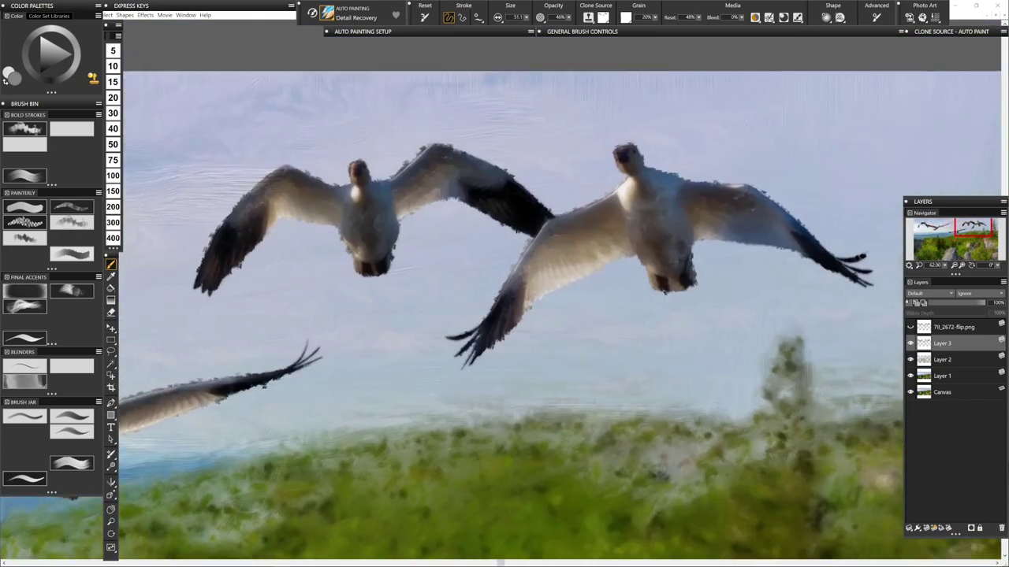
pyautogui.hotkey('ctrl', '0')
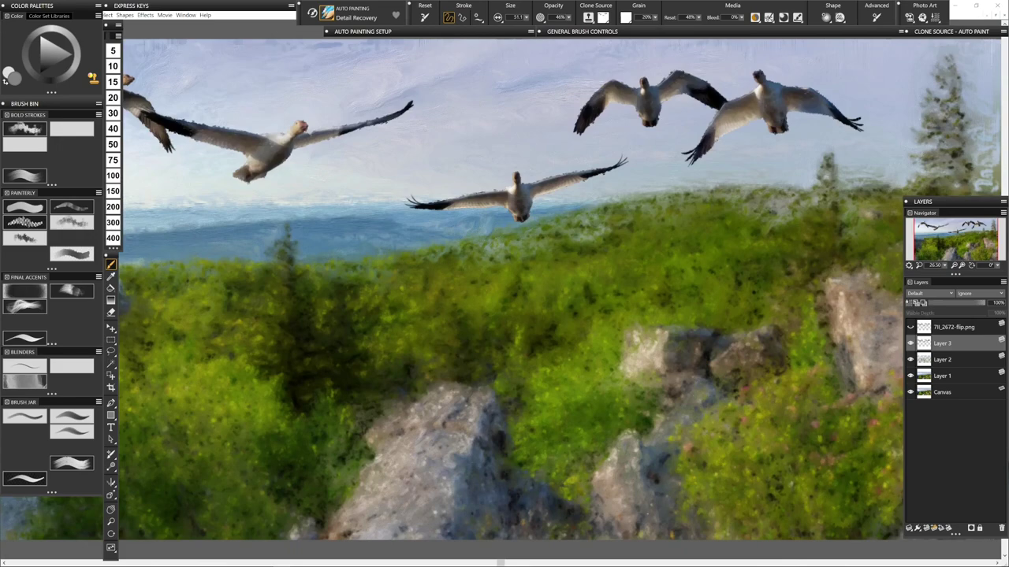
pyautogui.hotkey('ctrl', '0')
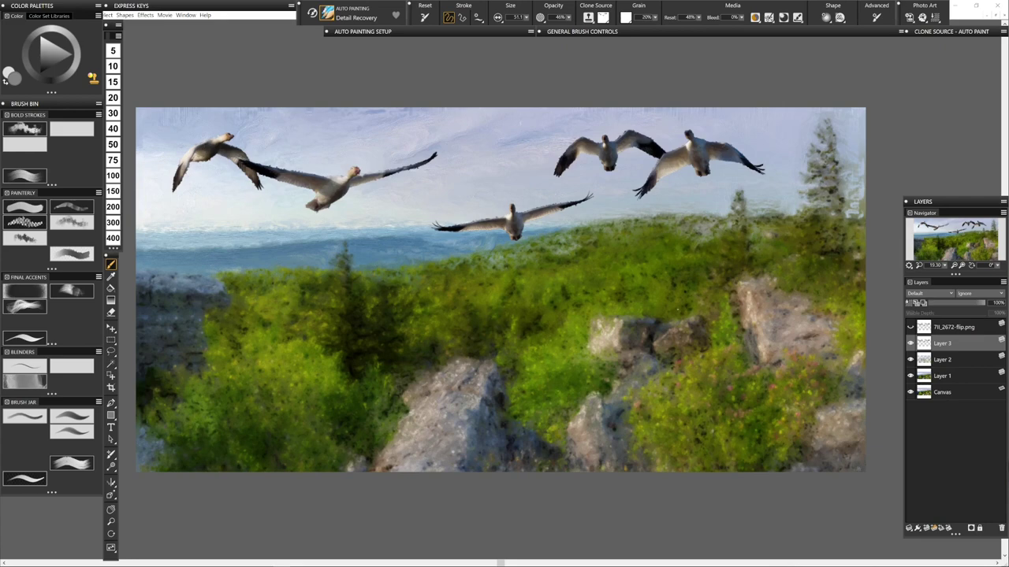
# - Switch the active clone source from the geese image to the landscape image apmi-1720
pyautogui.click(951, 32)
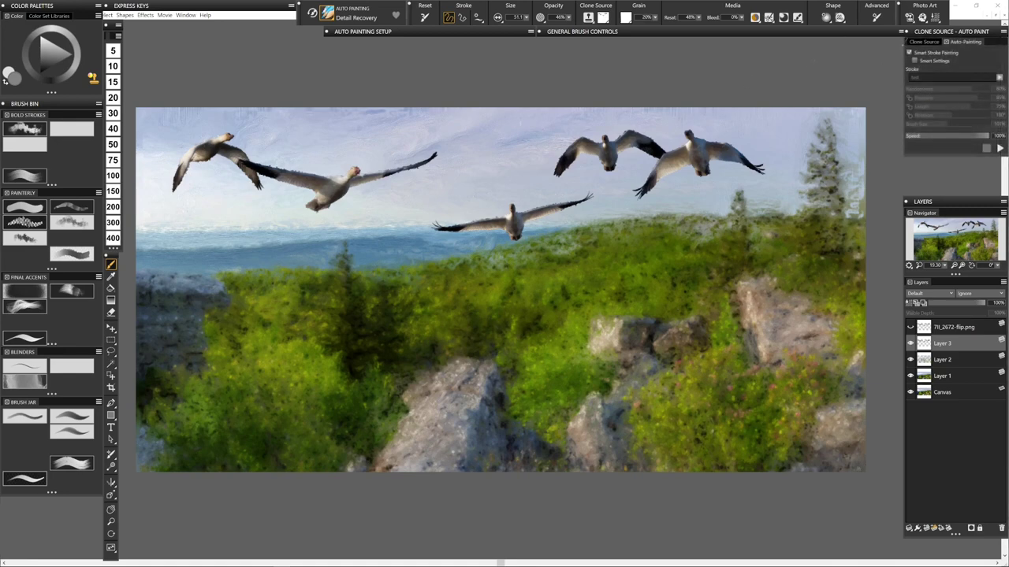
pyautogui.click(925, 42)
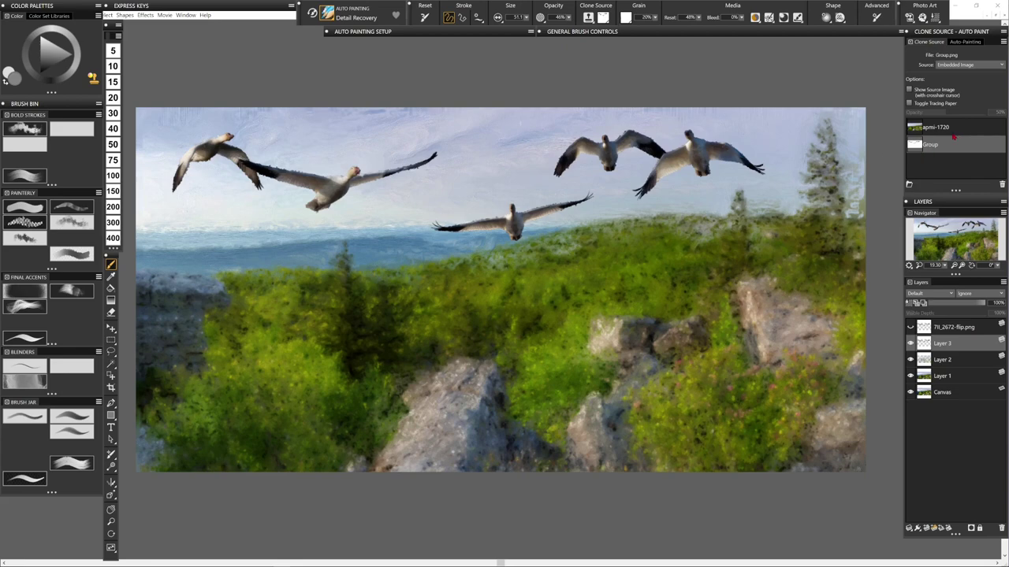
pyautogui.click(936, 129)
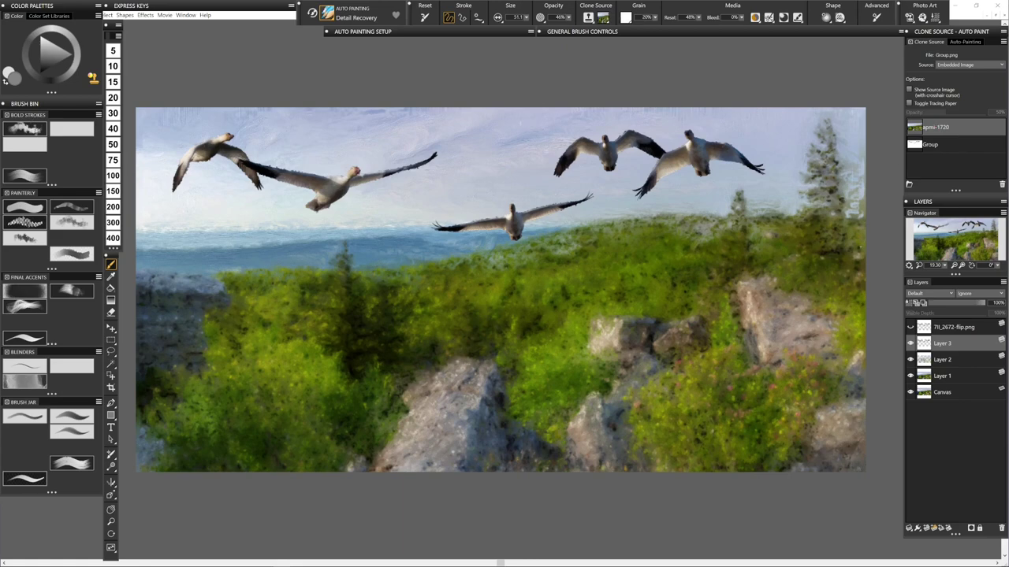
# - At about 45% zoom, brush landscape detail back into the large central foreground rock with Detail Recovery
pyautogui.scroll(1, 500, 290)
pyautogui.scroll(1, 501, 290)
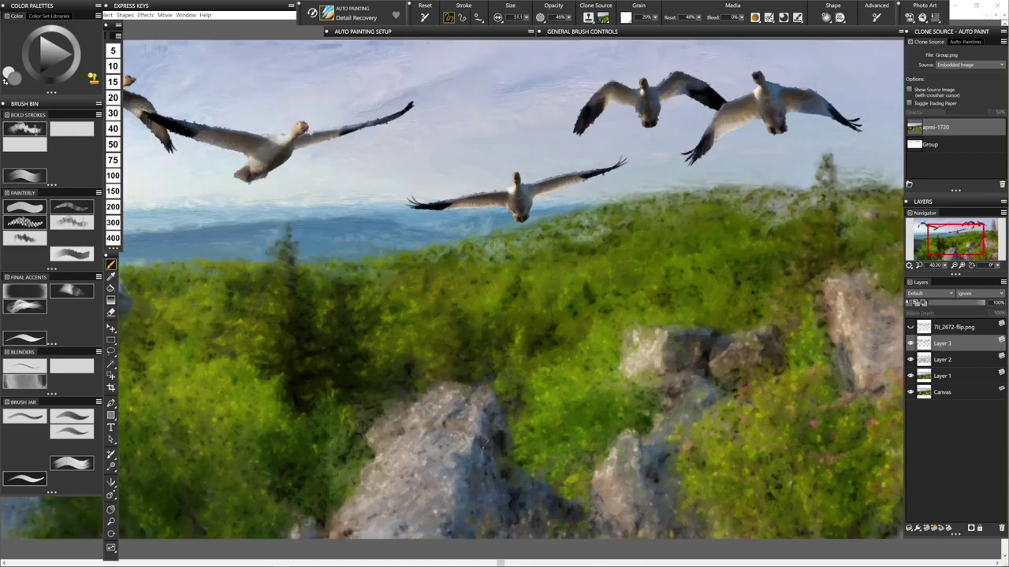
pyautogui.scroll(2, 500, 290)
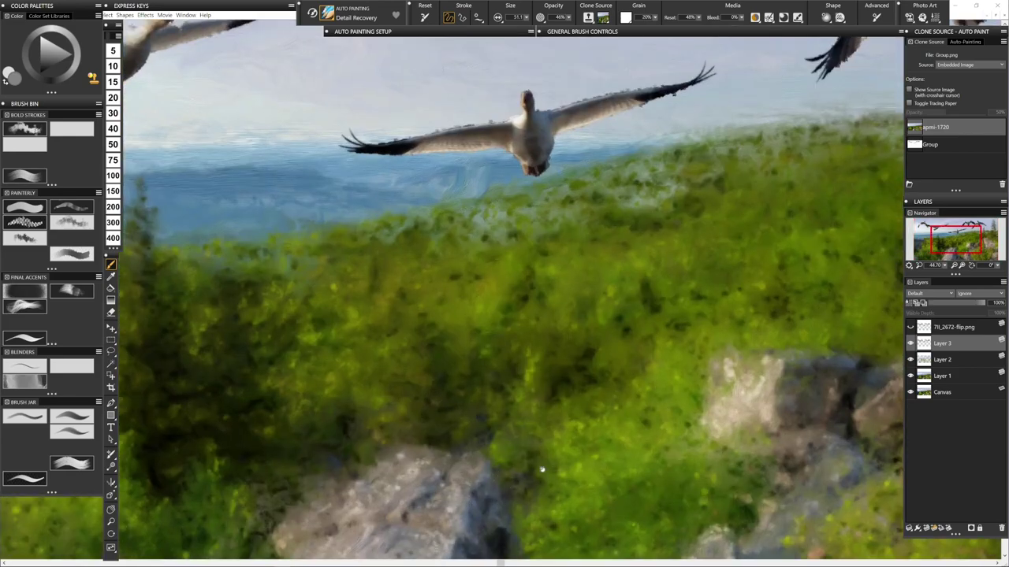
pyautogui.moveTo(523, 473)
pyautogui.mouseDown()
pyautogui.moveTo(565, 387)
pyautogui.moveTo(630, 298)
pyautogui.mouseUp()
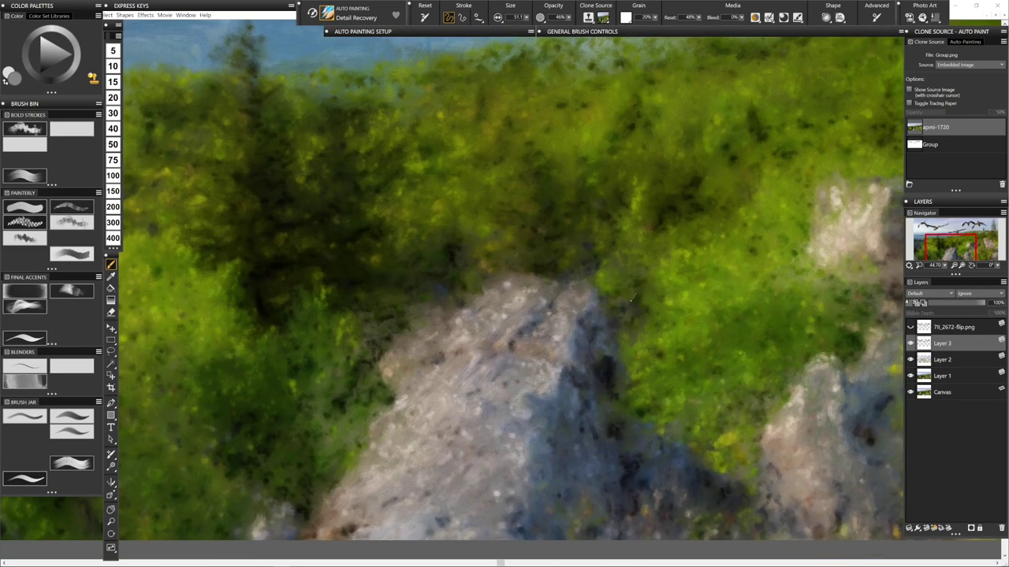
pyautogui.click(964, 43)
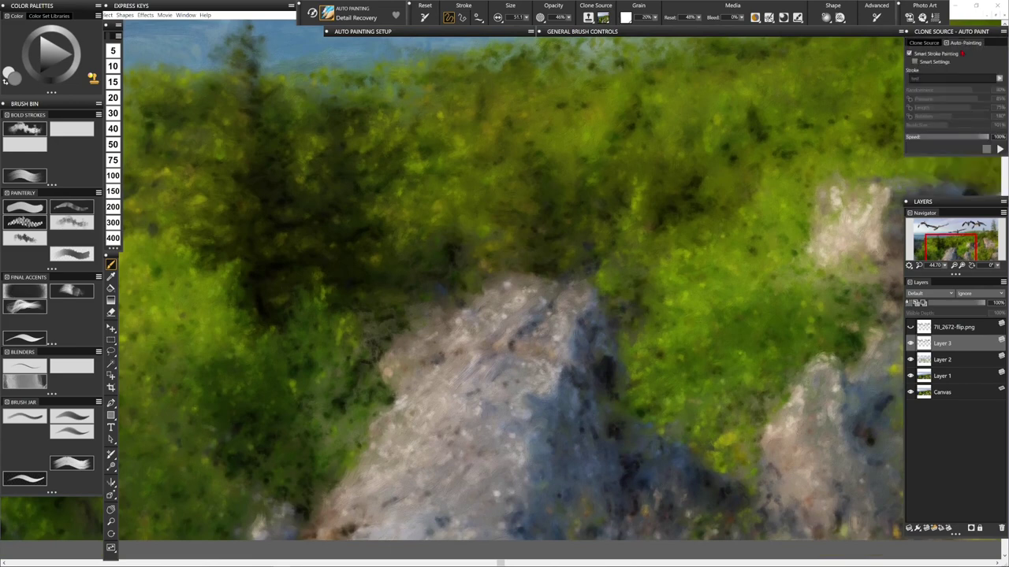
pyautogui.click(926, 44)
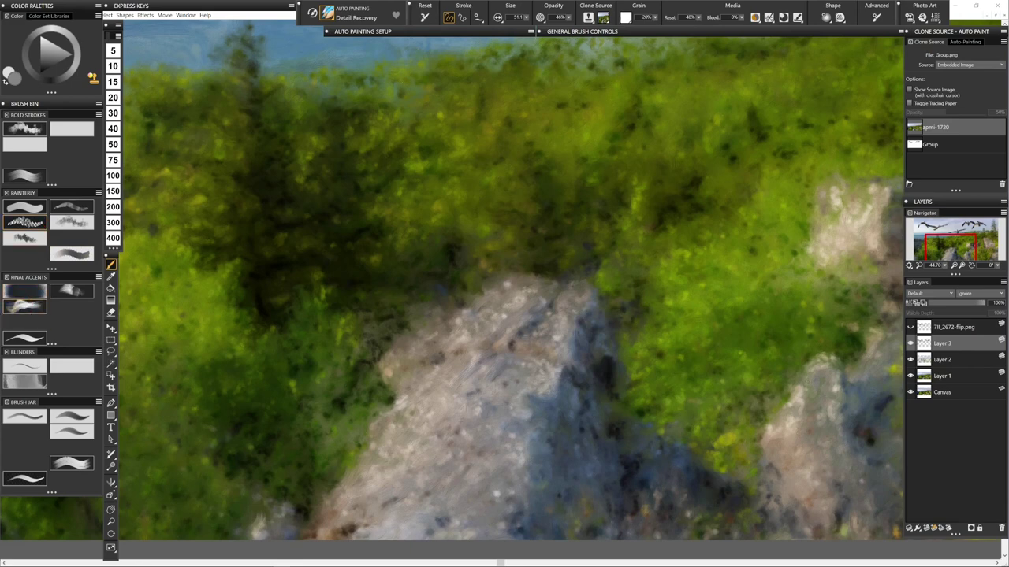
pyautogui.moveTo(567, 295)
pyautogui.mouseDown()
pyautogui.moveTo(613, 294)
pyautogui.moveTo(609, 378)
pyautogui.mouseUp()
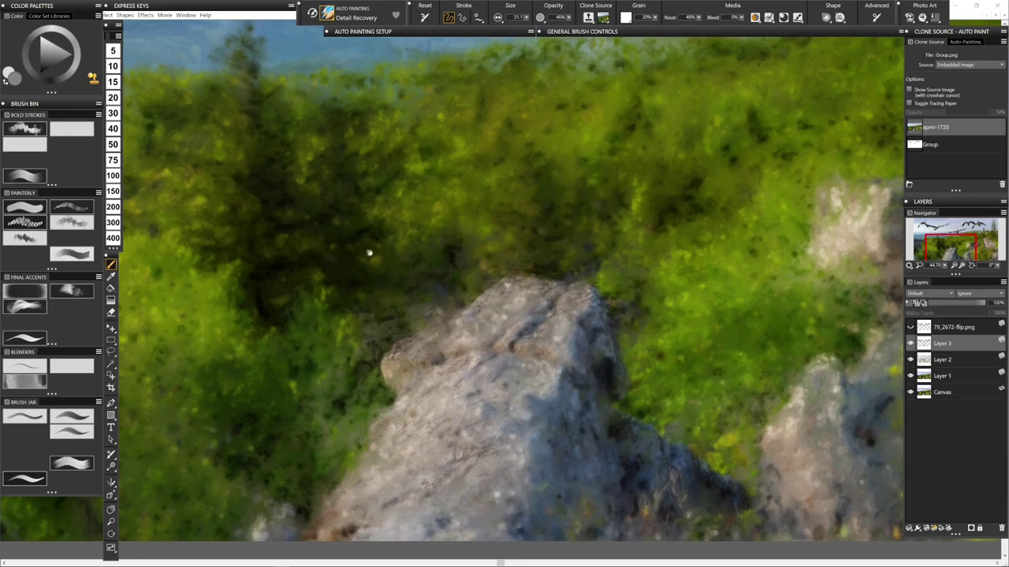
# - Restore clone detail in the dark spruce left of the central rock and the two evergreens on the right horizon
pyautogui.moveTo(367, 254); pyautogui.dragTo(518, 357)
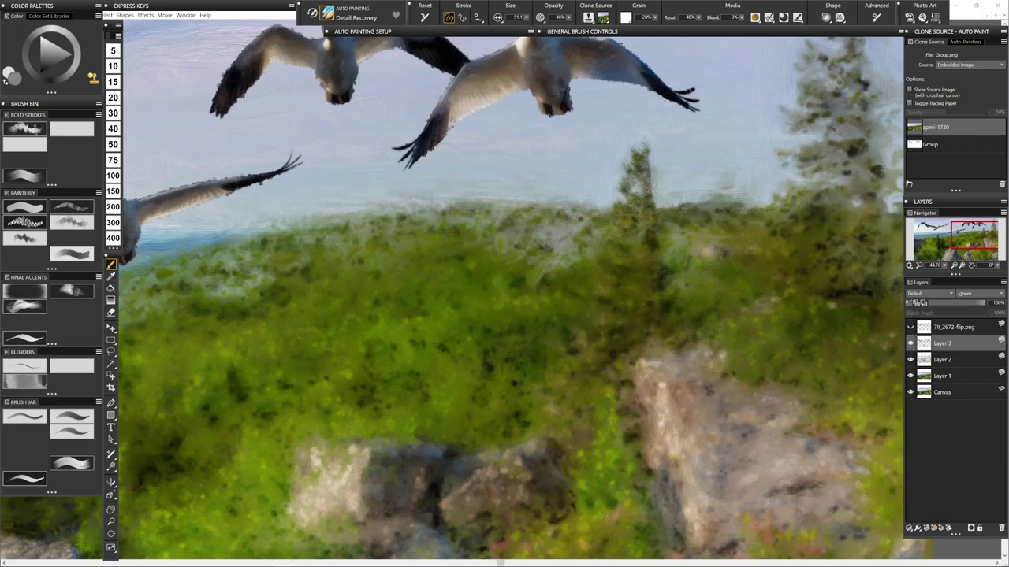
pyautogui.moveTo(752, 247); pyautogui.dragTo(503, 339)
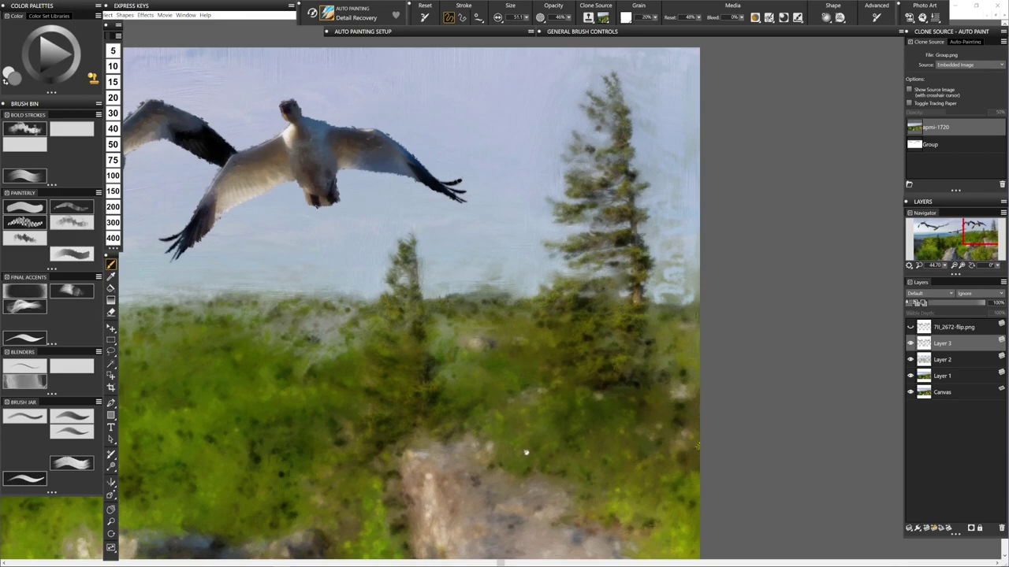
# - Bring back detail in the right-hand rocks and the pink-flowered bush between them with Detail Recovery
pyautogui.scroll(3, 526, 453)
pyautogui.scroll(2, 668, 252)
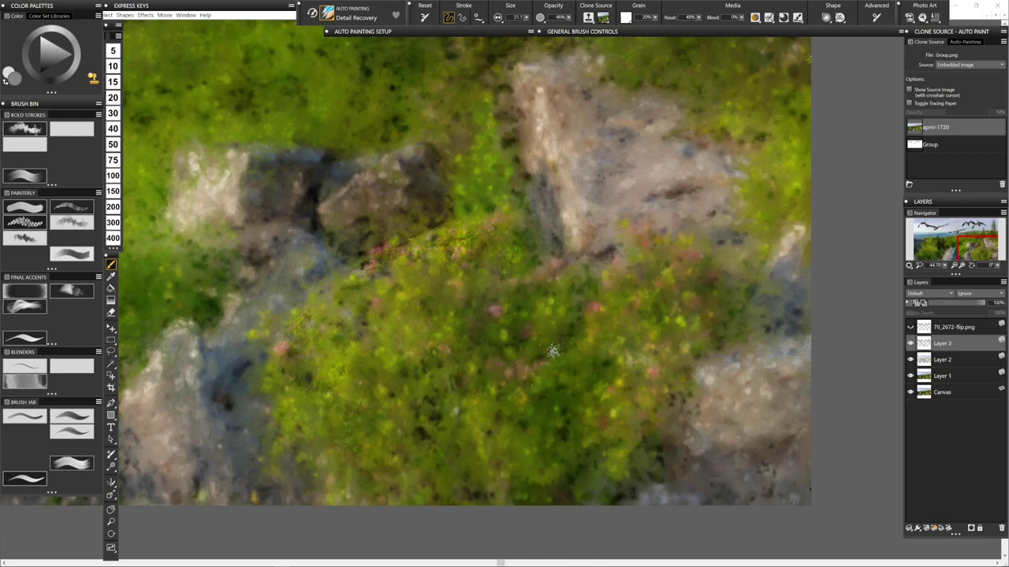
pyautogui.moveTo(591, 331)
pyautogui.mouseDown()
pyautogui.moveTo(603, 327)
pyautogui.moveTo(623, 260)
pyautogui.moveTo(646, 240)
pyautogui.moveTo(668, 281)
pyautogui.moveTo(687, 249)
pyautogui.moveTo(682, 276)
pyautogui.moveTo(643, 317)
pyautogui.mouseUp()
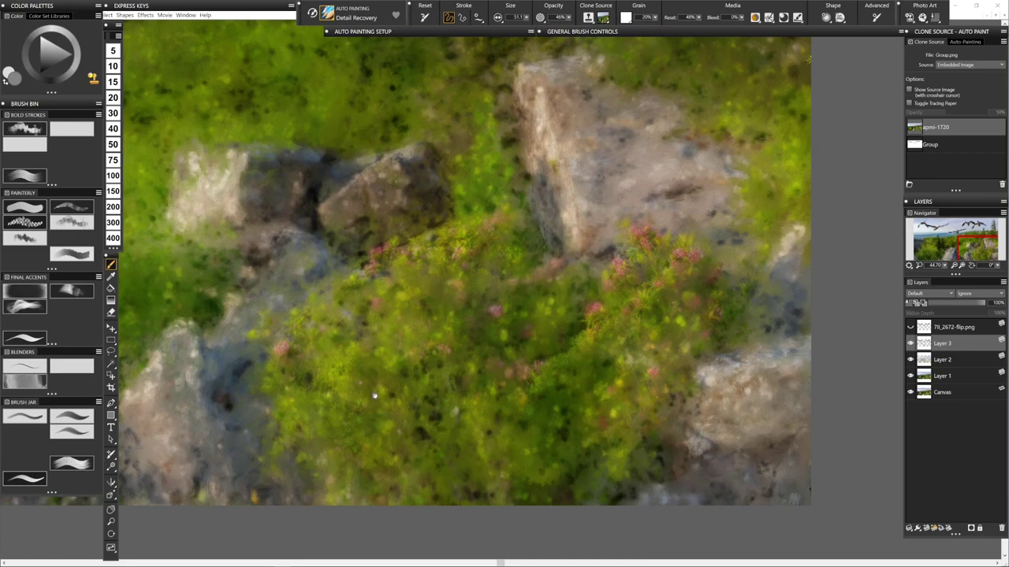
# - Recover detail in the blue rock ledge at the painting's far left edge and the green shrubs beside it
pyautogui.moveTo(353, 396); pyautogui.dragTo(728, 435)
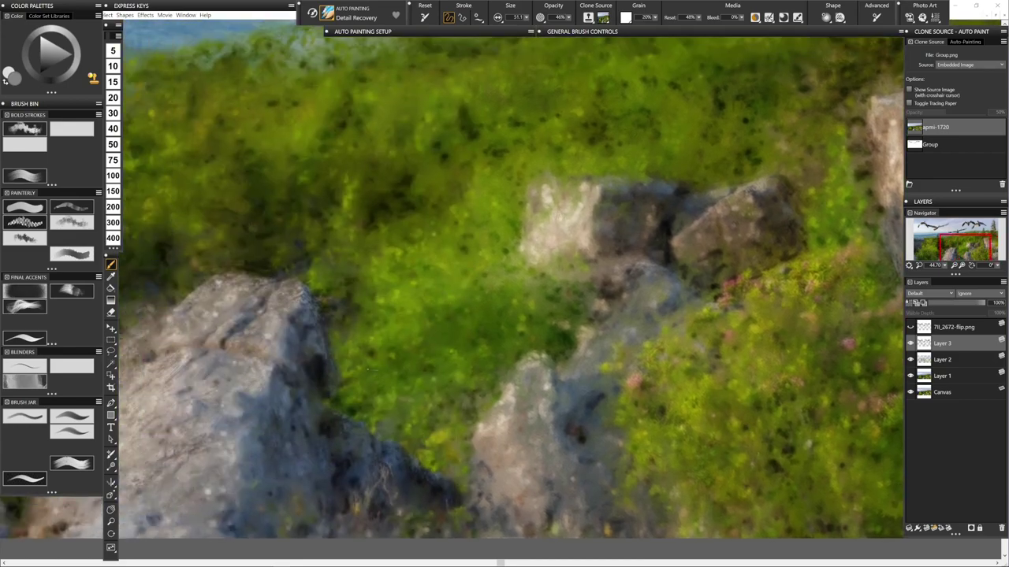
pyautogui.moveTo(385, 196)
pyautogui.mouseDown()
pyautogui.moveTo(331, 260)
pyautogui.moveTo(170, 308)
pyautogui.moveTo(706, 304)
pyautogui.moveTo(771, 320)
pyautogui.mouseUp()
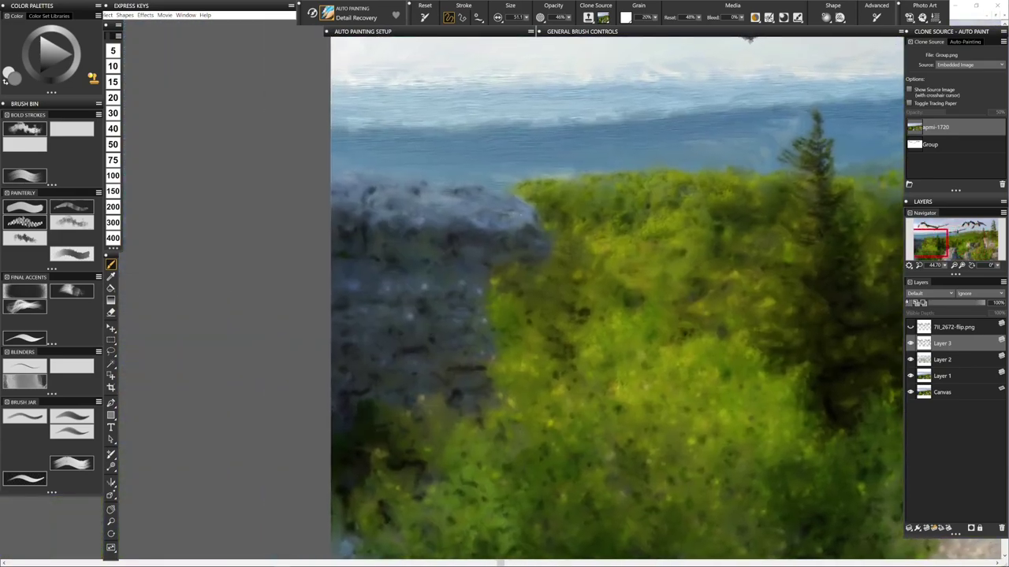
pyautogui.moveTo(457, 192)
pyautogui.mouseDown()
pyautogui.moveTo(371, 177)
pyautogui.moveTo(413, 187)
pyautogui.mouseUp()
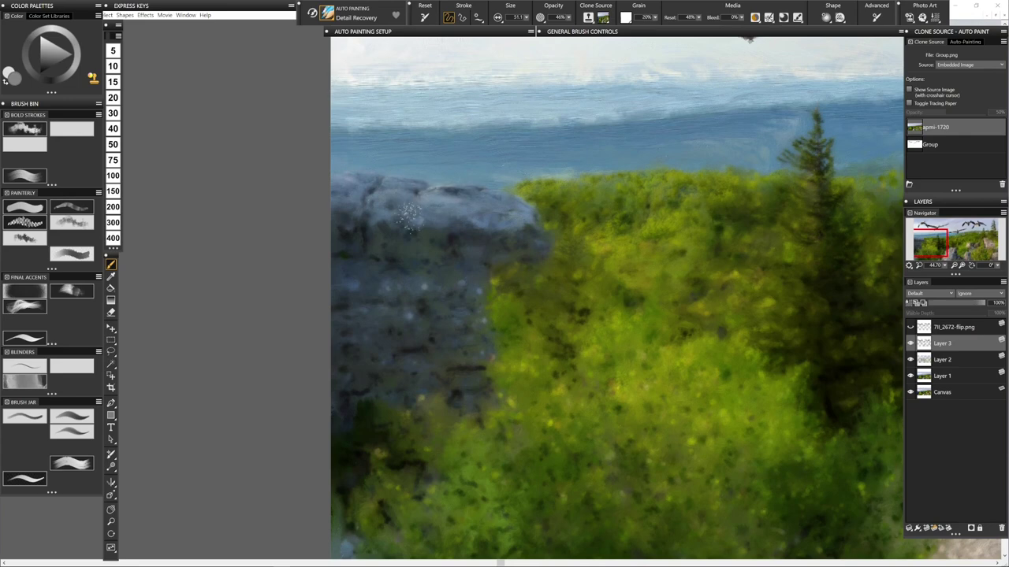
pyautogui.moveTo(482, 339); pyautogui.dragTo(498, 364)
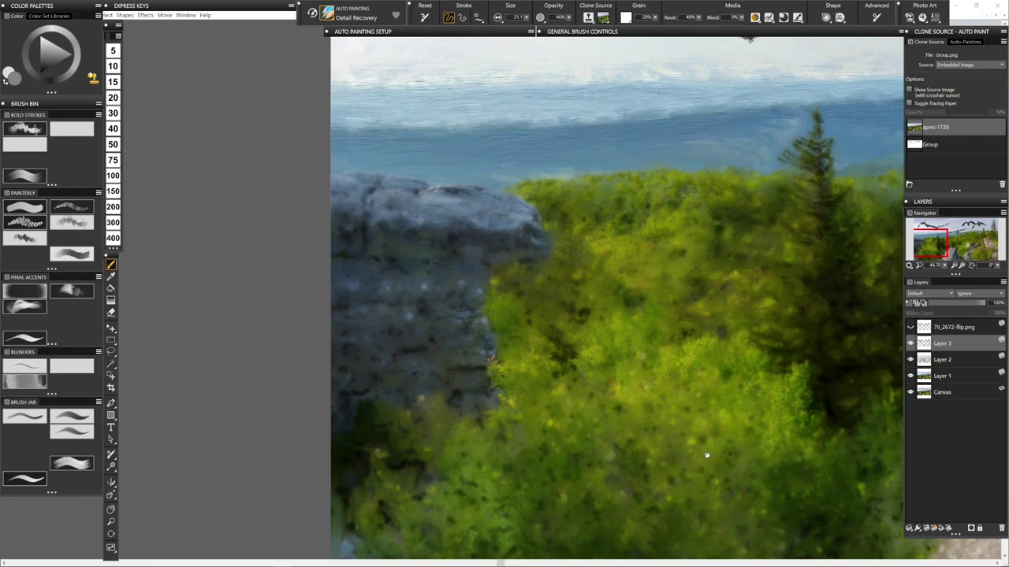
pyautogui.moveTo(664, 422); pyautogui.dragTo(599, 334)
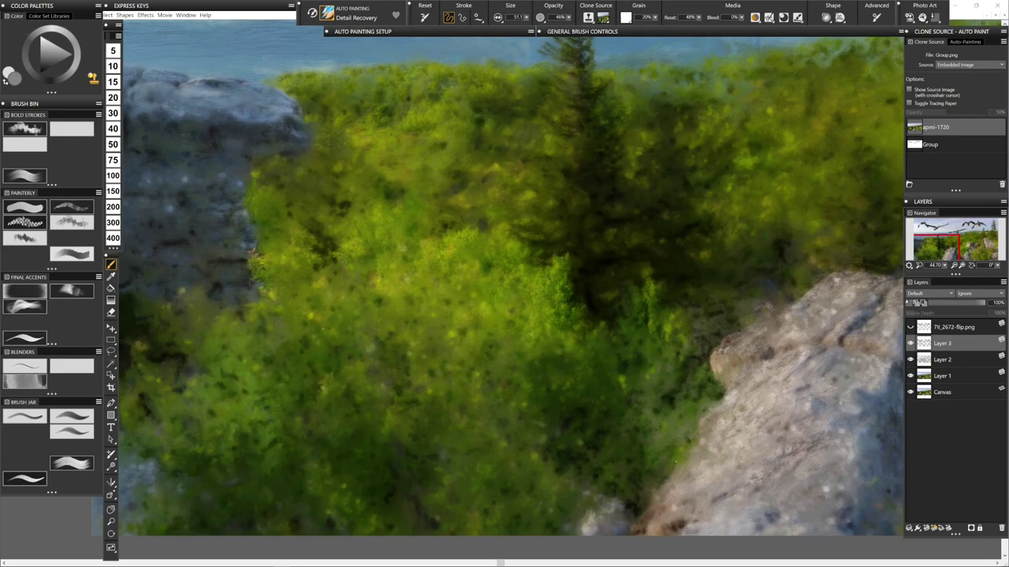
pyautogui.scroll(-5, 512, 276)
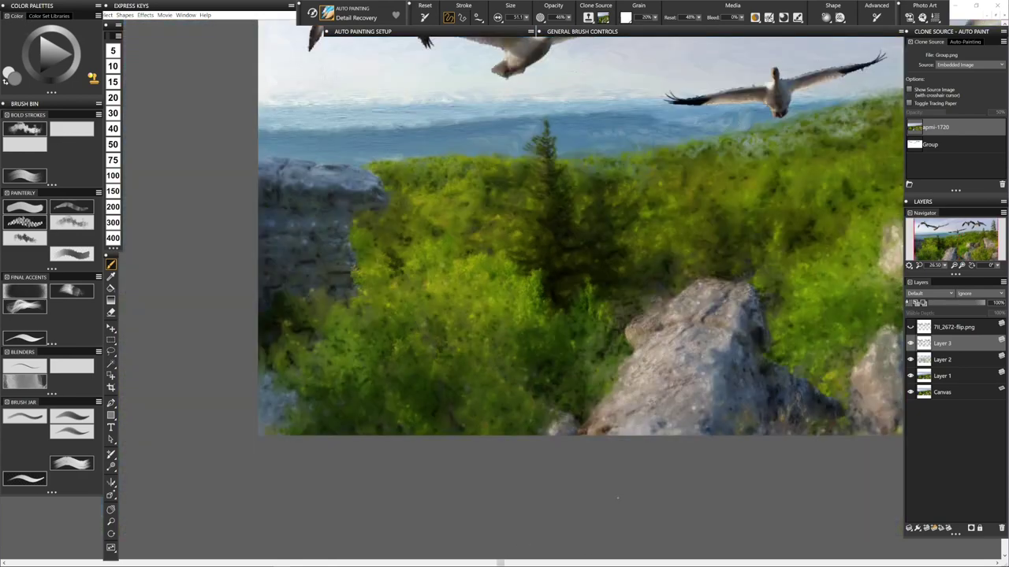
pyautogui.scroll(-2, 512, 289)
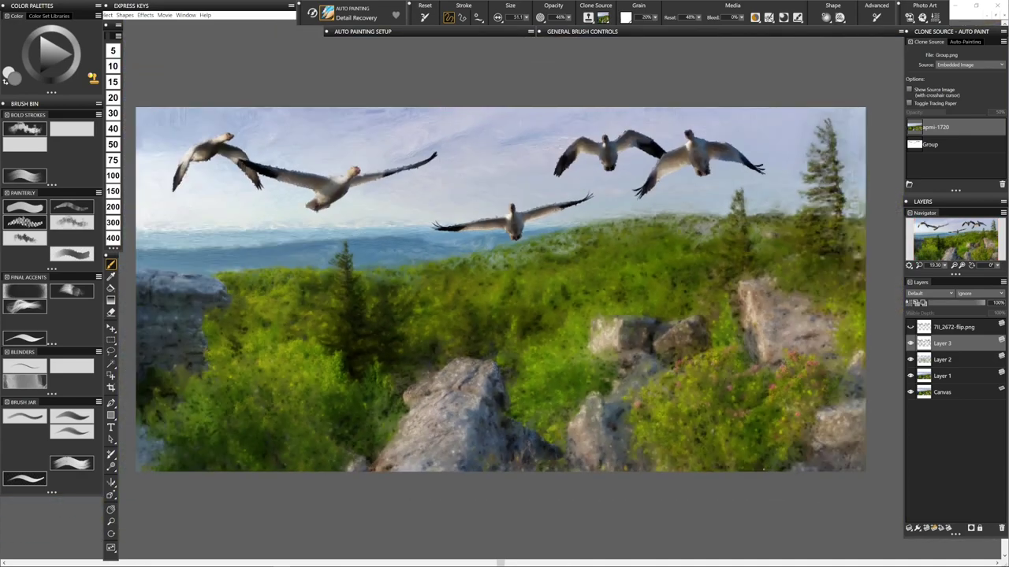